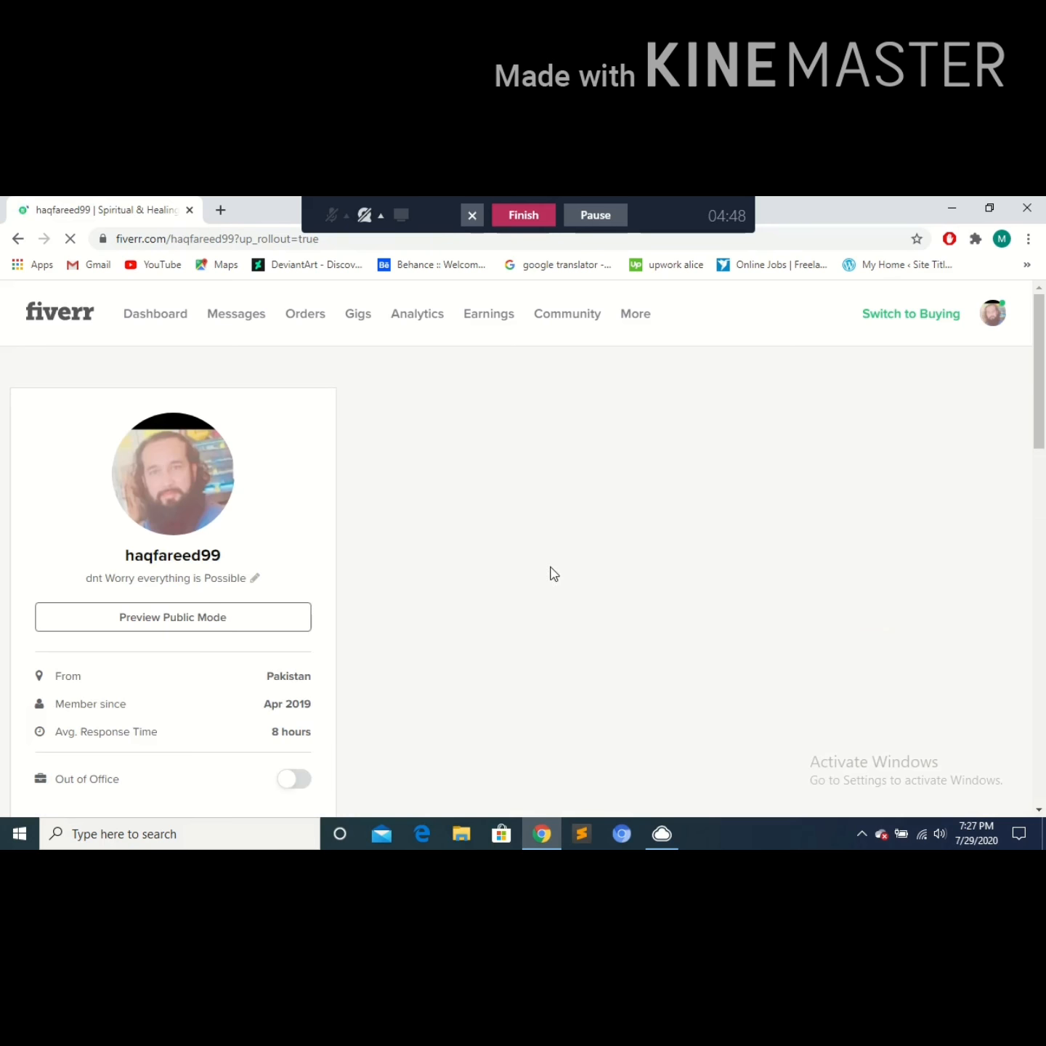
- Start creating a new gig from the seller profile's gig list
{"action": "scroll", "coordinate": [549, 568], "scroll_direction": "down", "scroll_amount": 1}
{"action": "scroll", "coordinate": [550, 575], "scroll_direction": "down", "scroll_amount": 1}
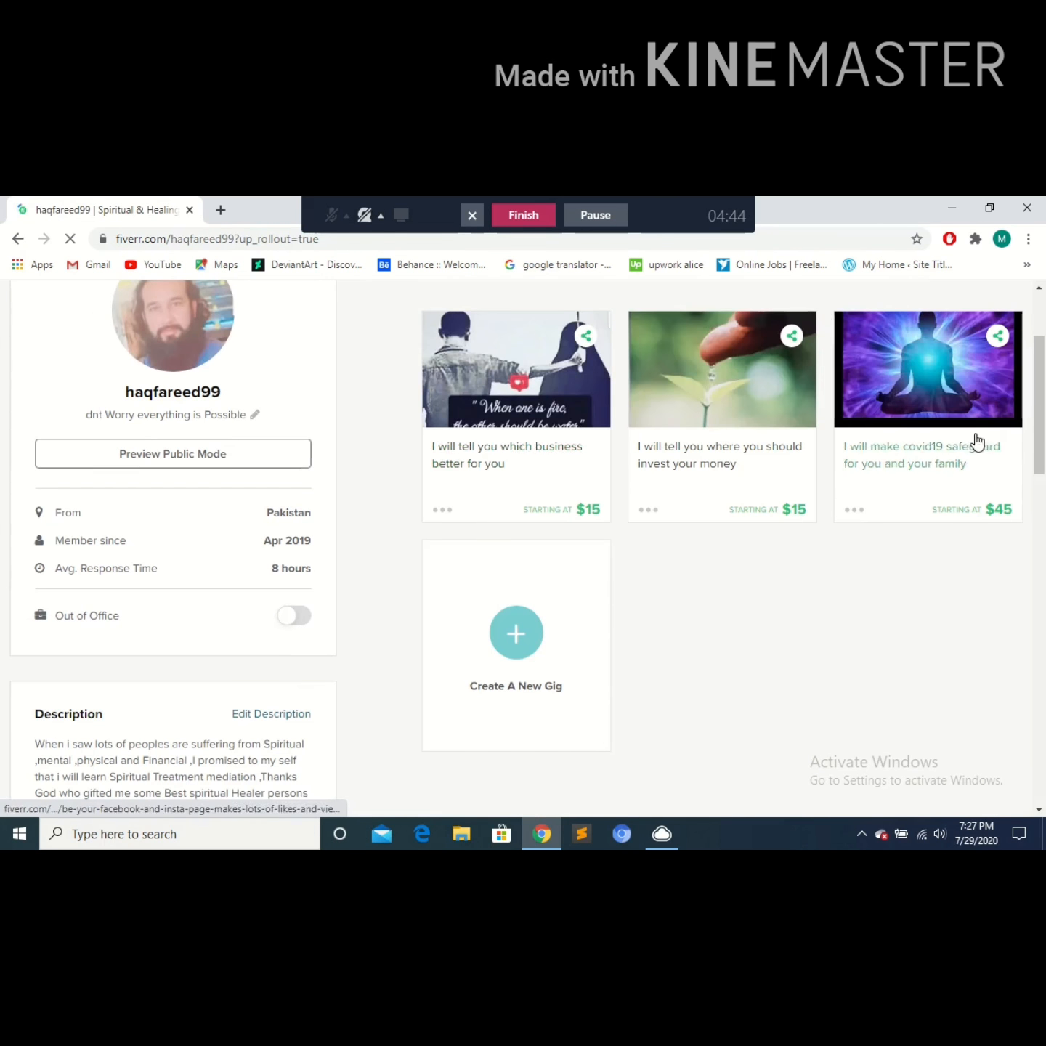
{"action": "scroll", "coordinate": [800, 465], "scroll_direction": "down", "scroll_amount": 2}
{"action": "left_click", "coordinate": [507, 474]}
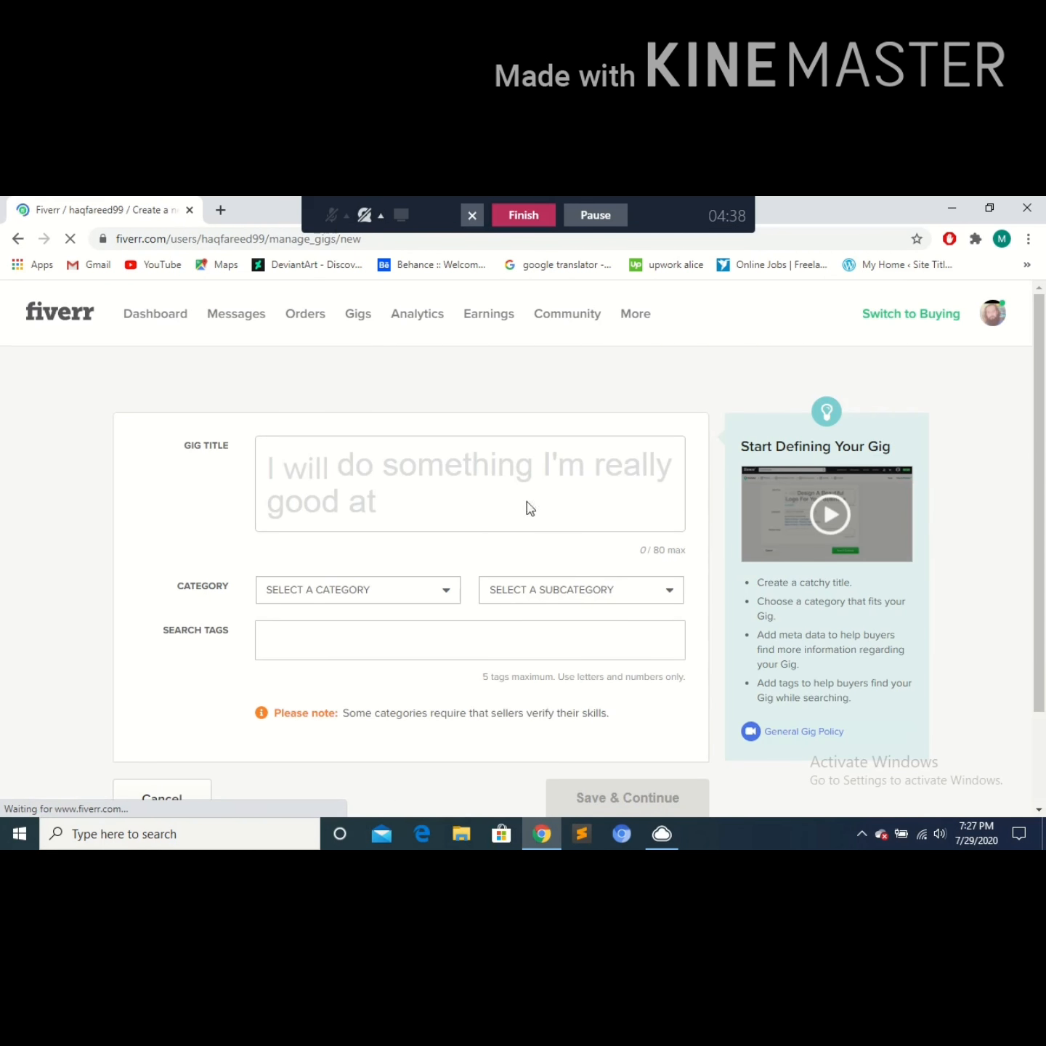
- Enter "make logo for you" as the gig title after the fixed "I will" prefix
{"action": "left_click", "coordinate": [343, 532]}
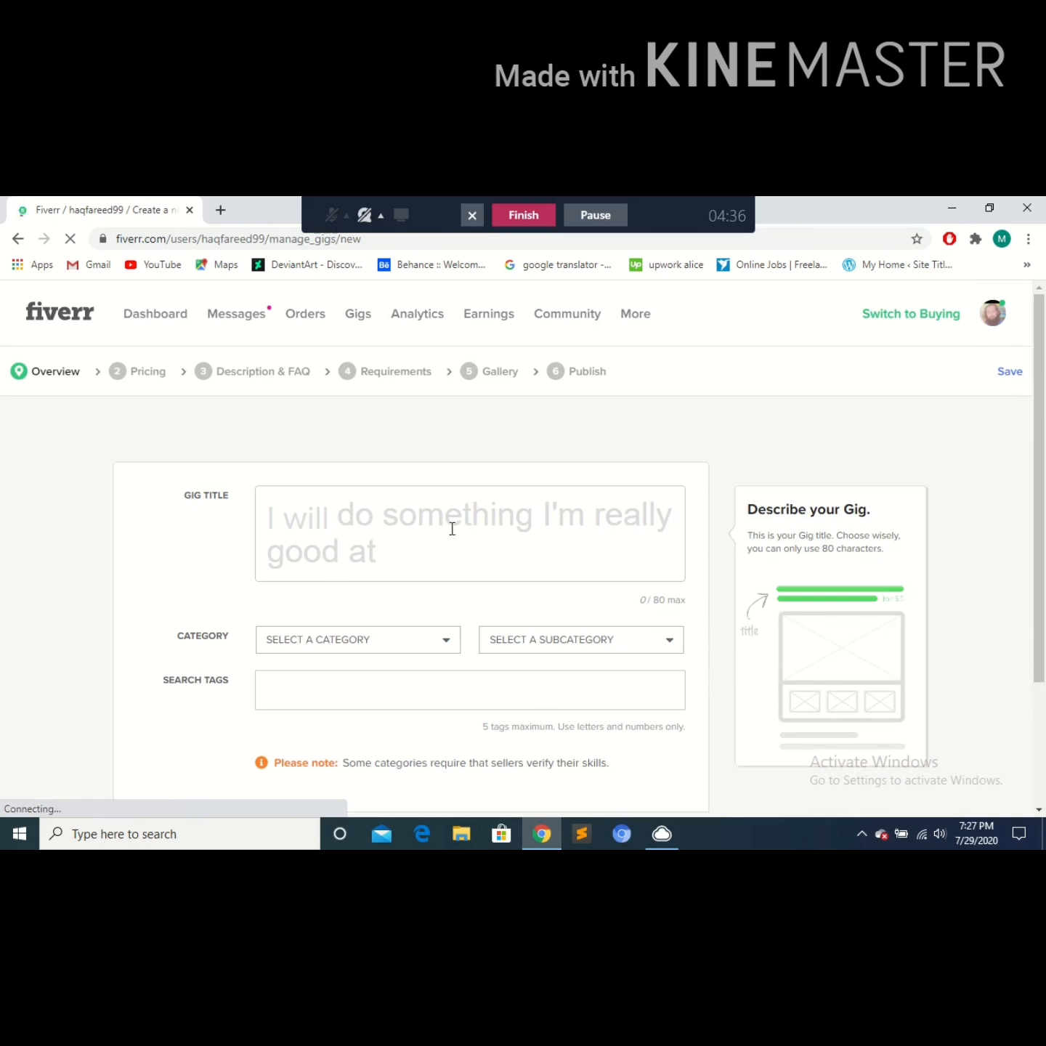
{"action": "left_click", "coordinate": [525, 538]}
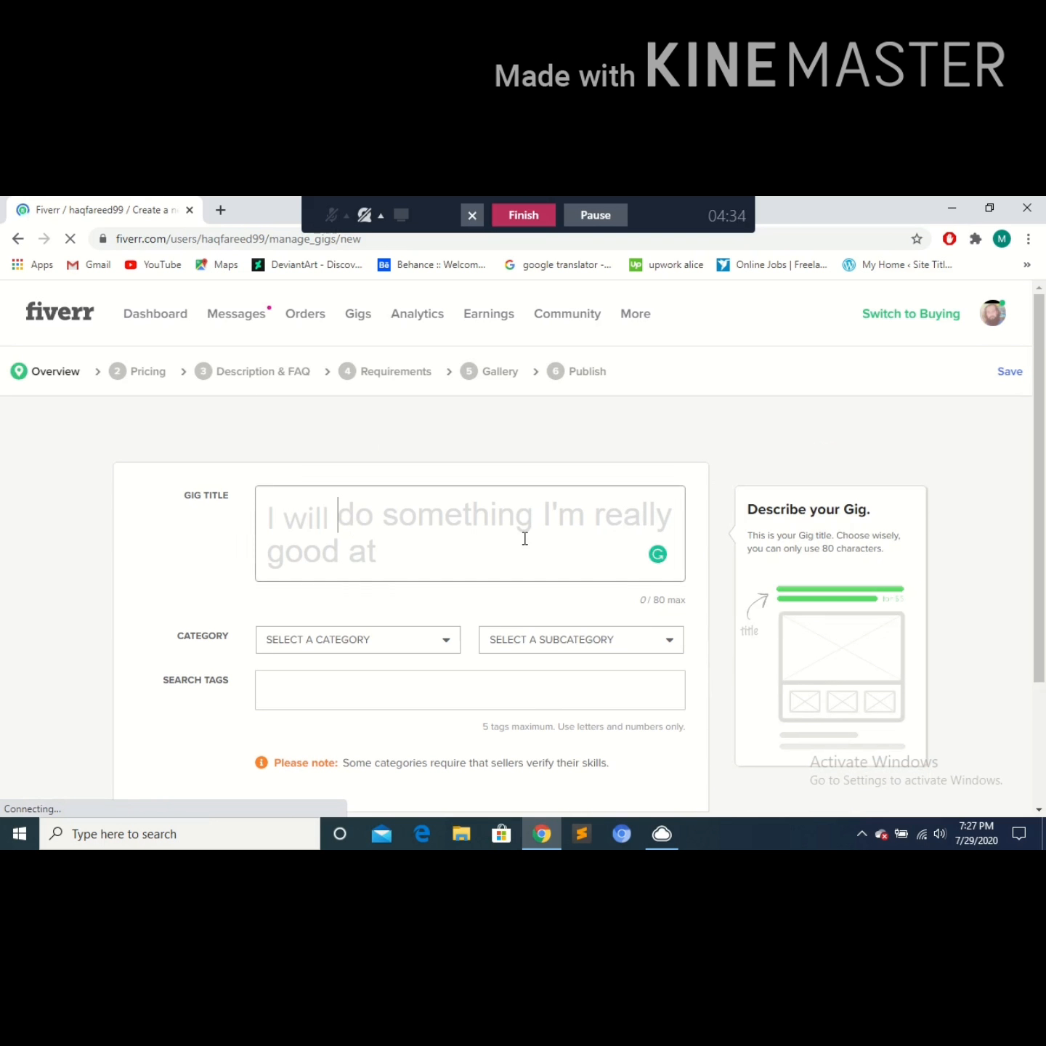
{"action": "type", "text": "do"}
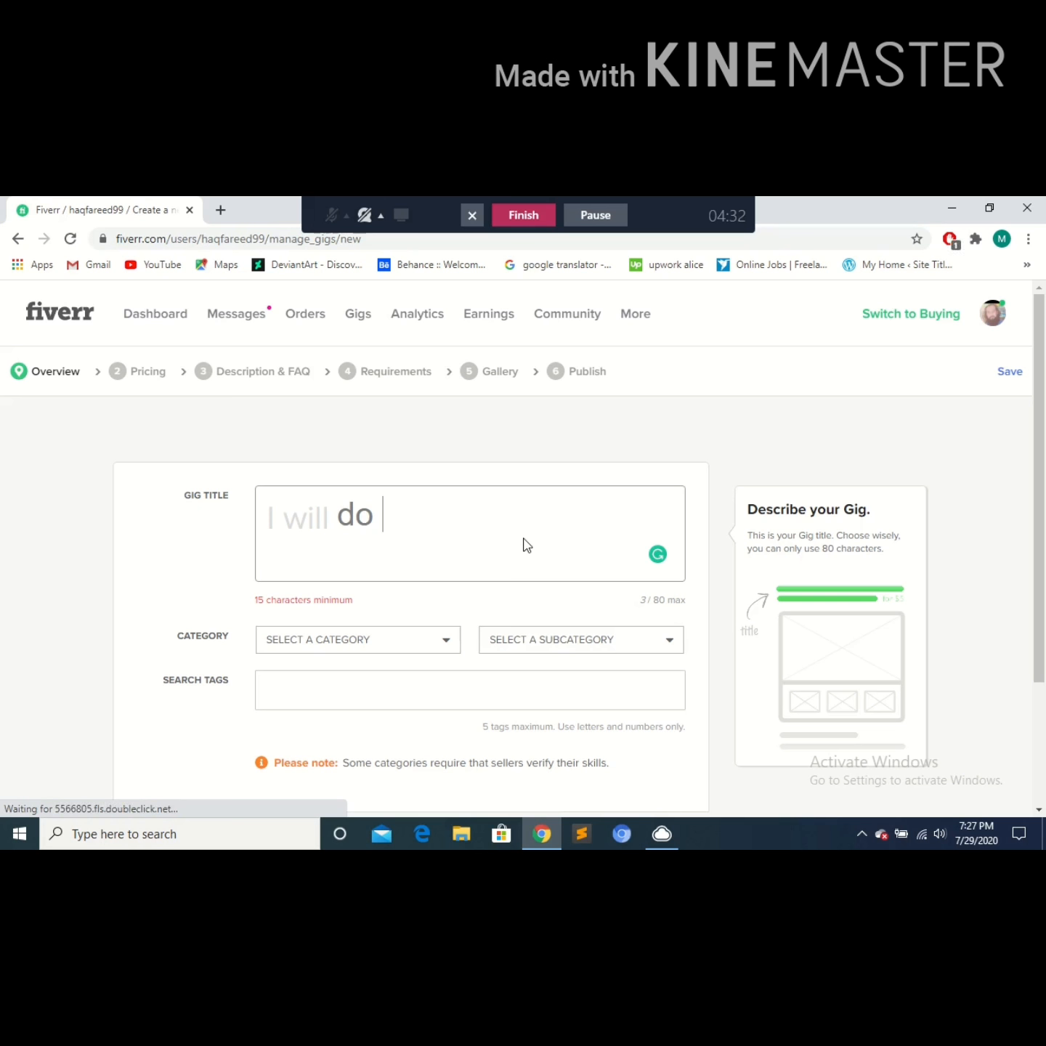
{"action": "key", "text": "BackSpace"}
{"action": "key", "text": "BackSpace"}
{"action": "key", "text": "BackSpace"}
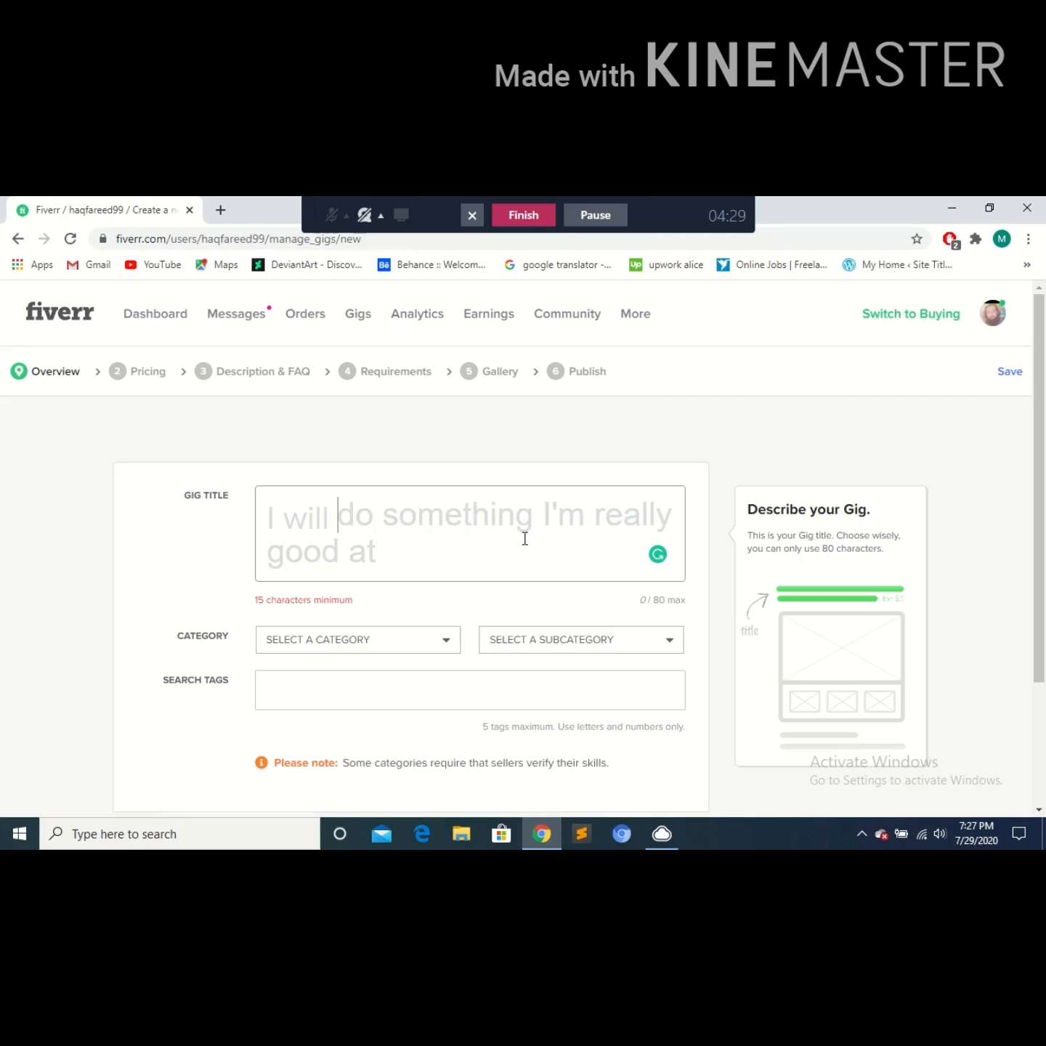
{"action": "type", "text": "make logo "}
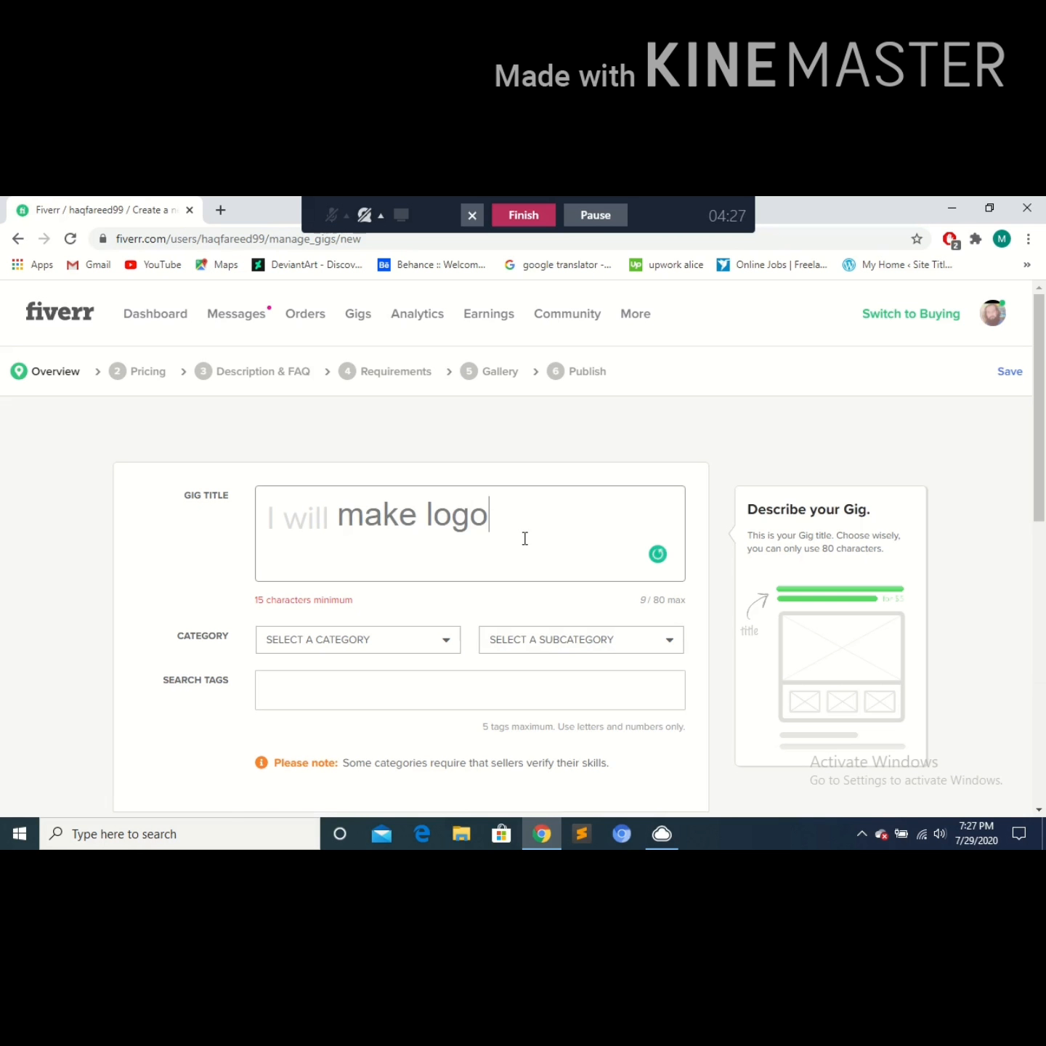
{"action": "type", "text": "for you"}
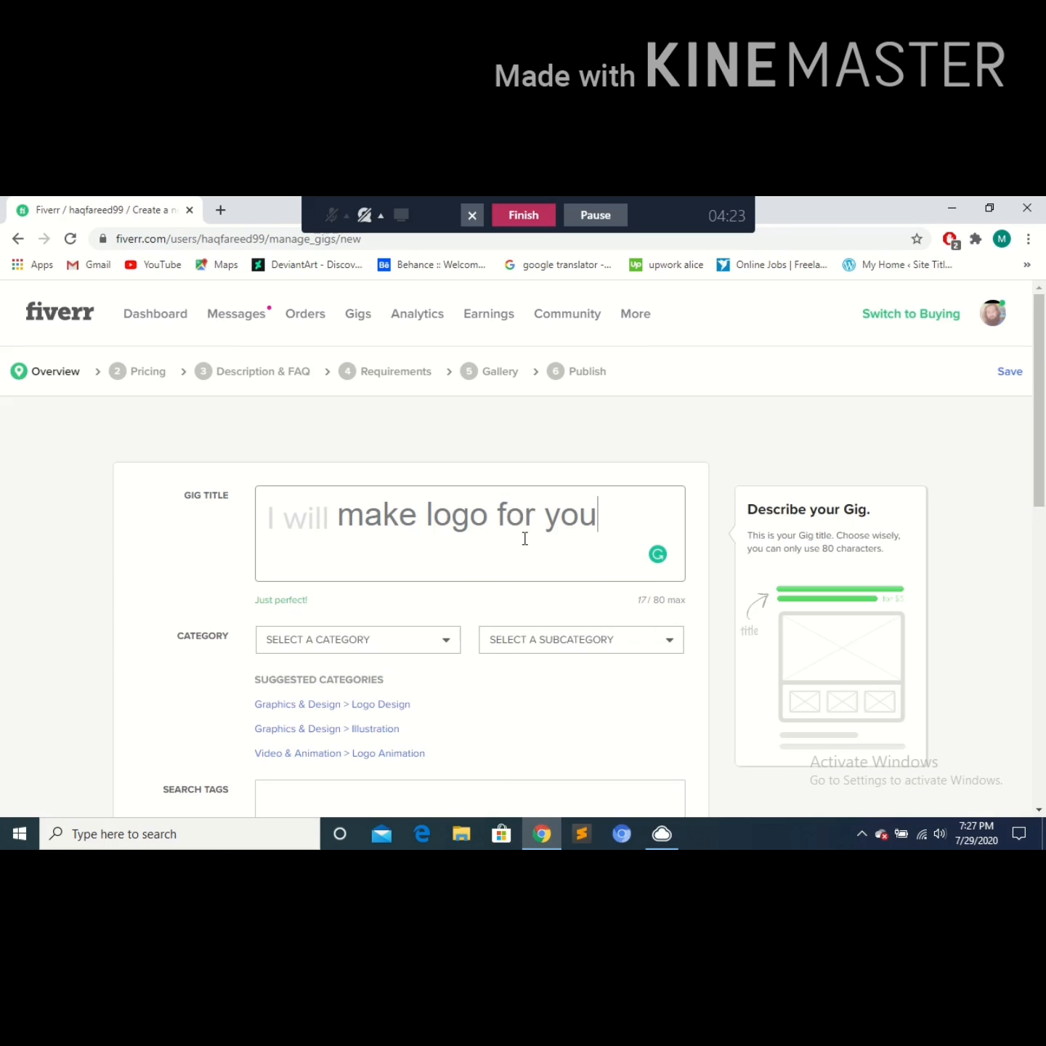
- Set the gig category to Graphics & Design with the Logo Design subcategory
{"action": "scroll", "coordinate": [502, 574], "scroll_direction": "down", "scroll_amount": 1}
{"action": "left_click", "coordinate": [456, 570]}
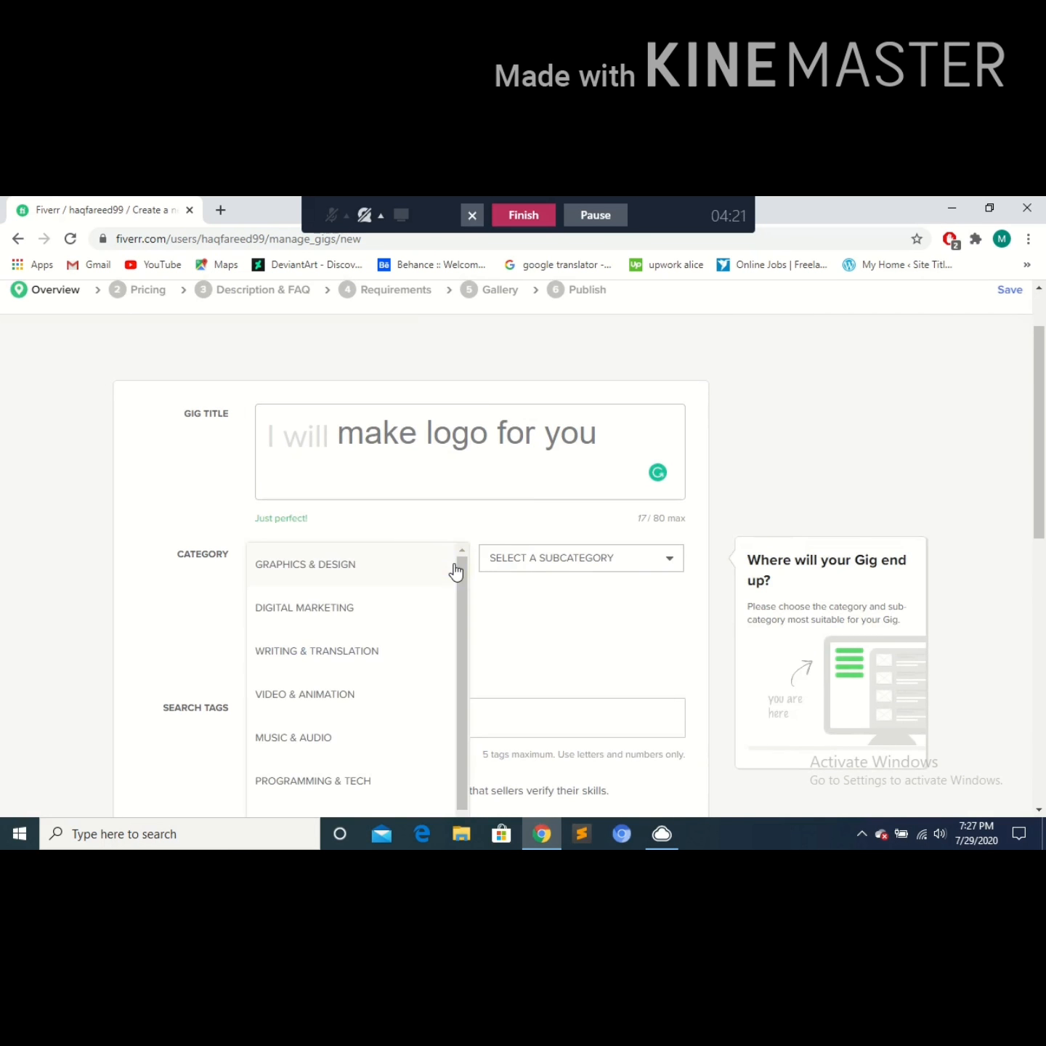
{"action": "left_click", "coordinate": [350, 575]}
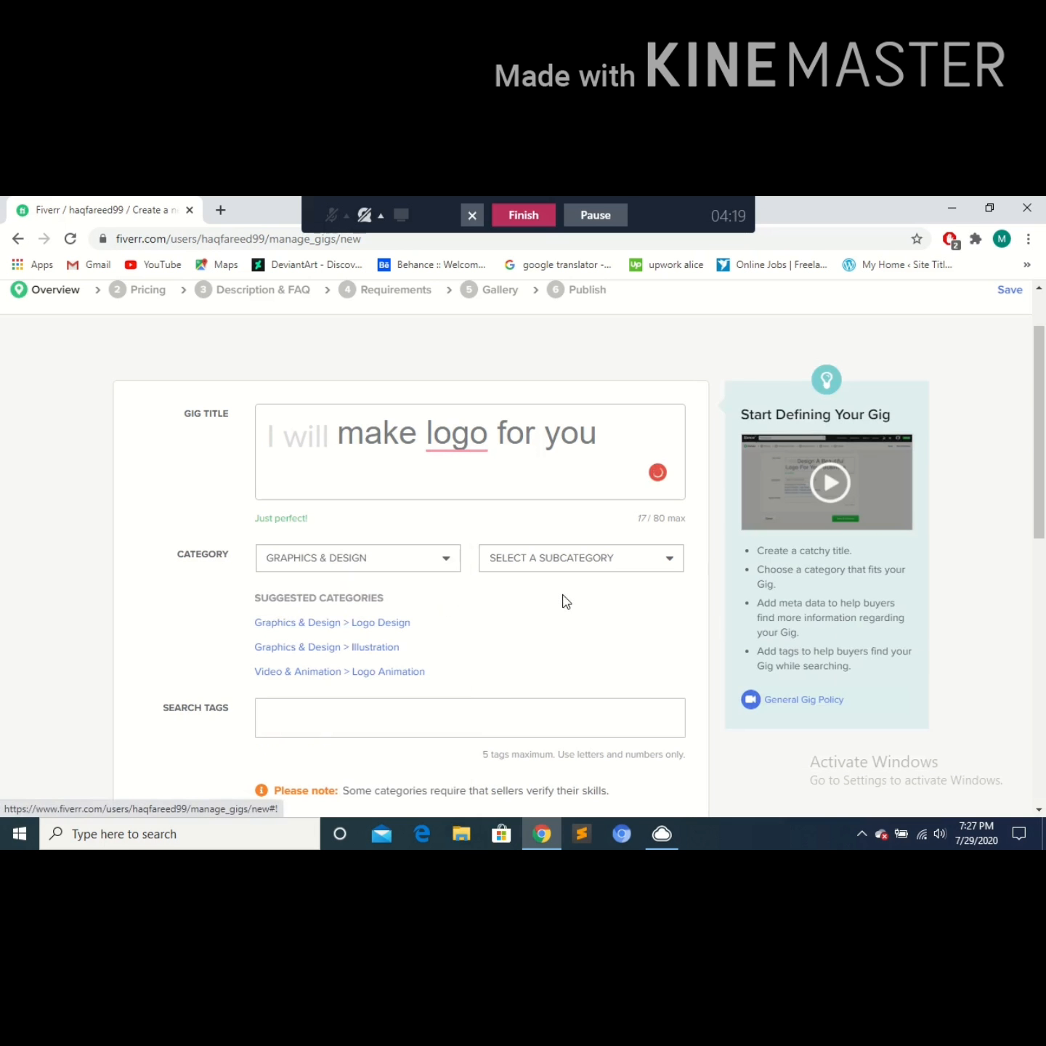
{"action": "left_click", "coordinate": [574, 566]}
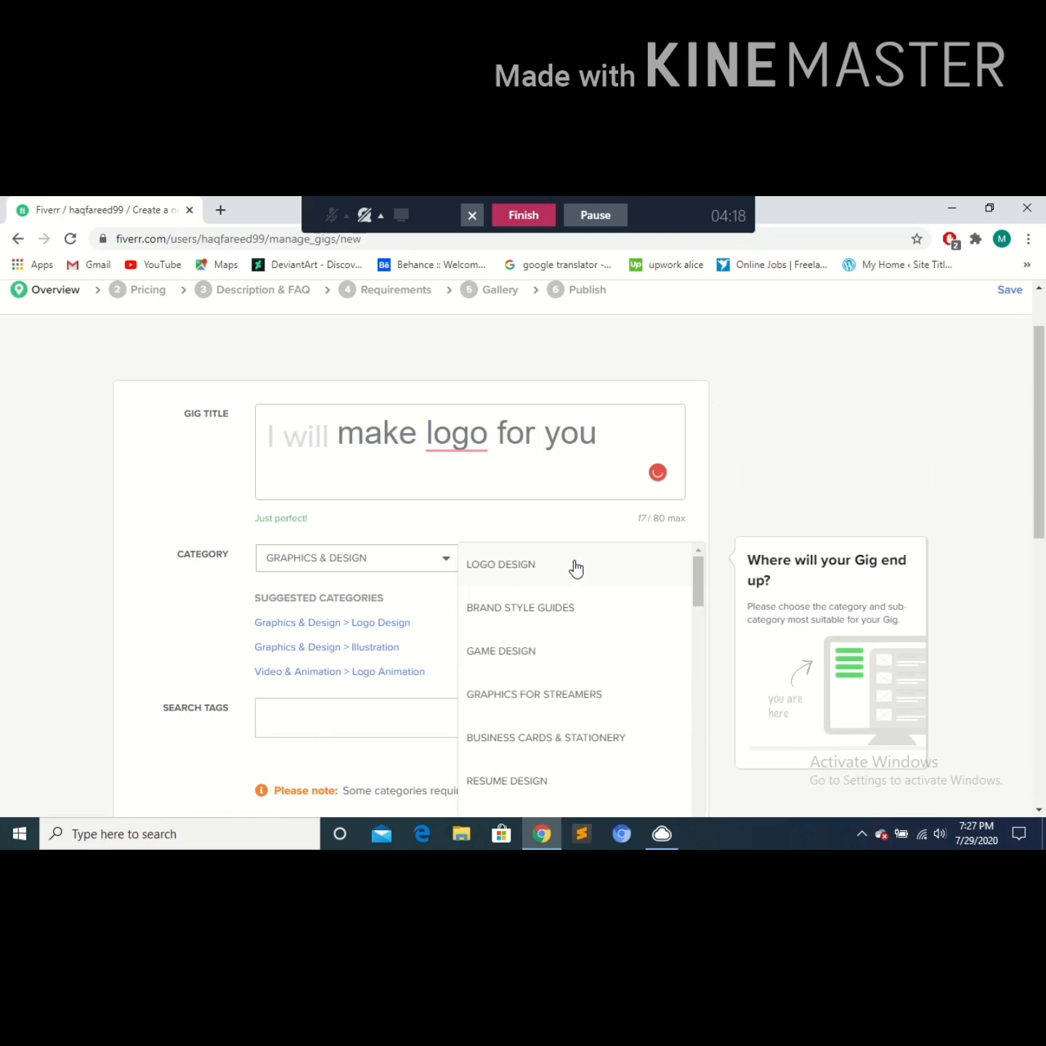
{"action": "left_click", "coordinate": [526, 576]}
- Accept the grammar correction so the gig title reads "make a logo for you"
{"action": "scroll", "coordinate": [523, 581], "scroll_direction": "down", "scroll_amount": 1}
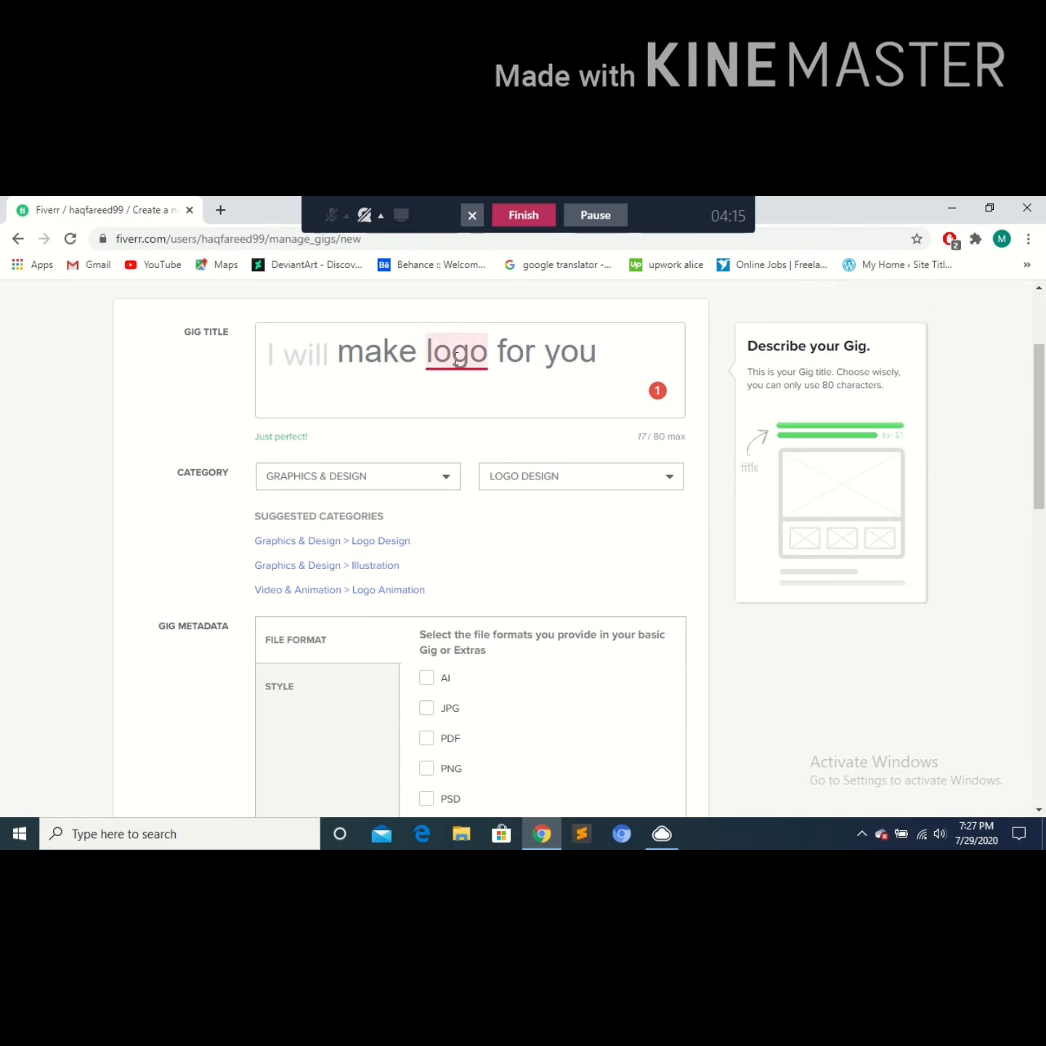
{"action": "mouse_move", "coordinate": [456, 358]}
{"action": "left_click", "coordinate": [454, 411]}
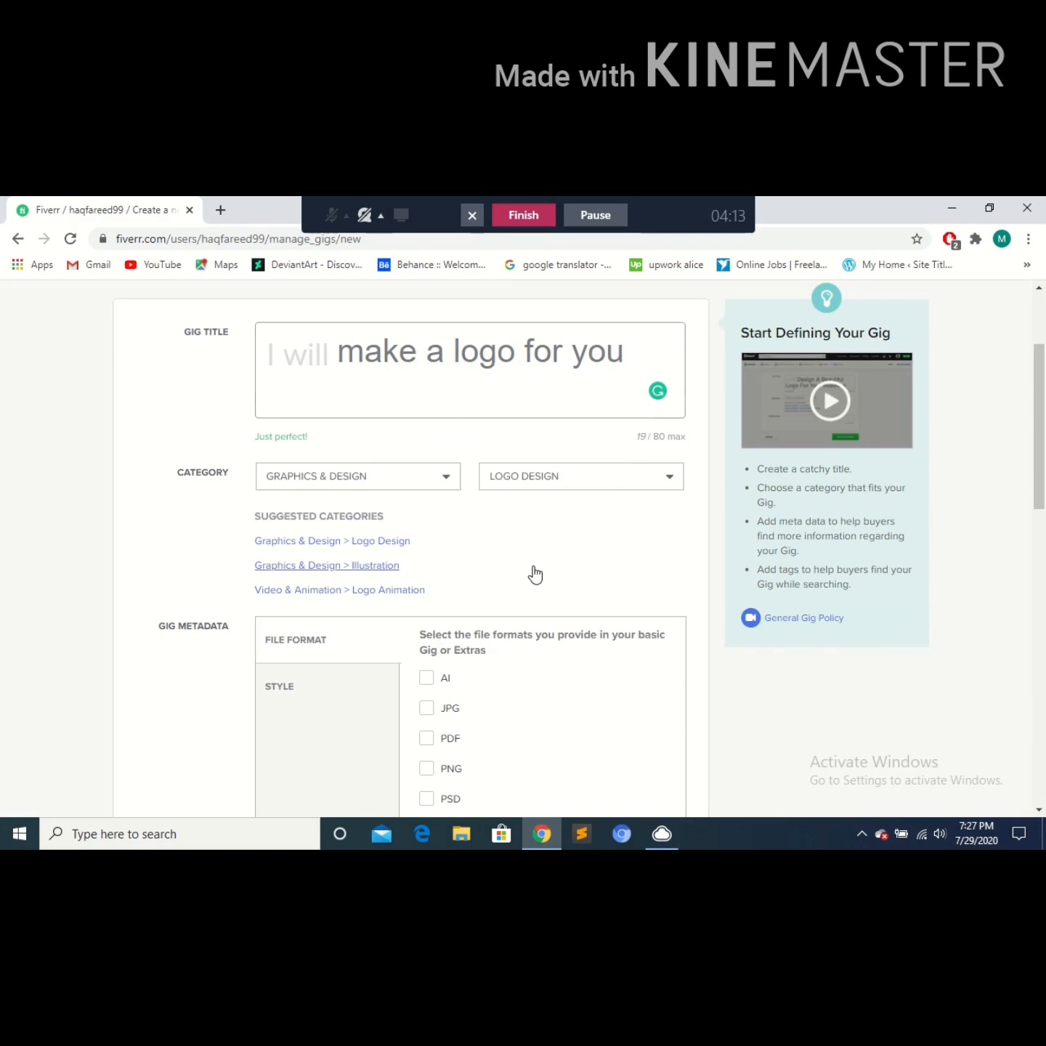
- Select JPG, PDF and PNG as the file formats in the gig metadata
{"action": "scroll", "coordinate": [532, 572], "scroll_direction": "down", "scroll_amount": 1}
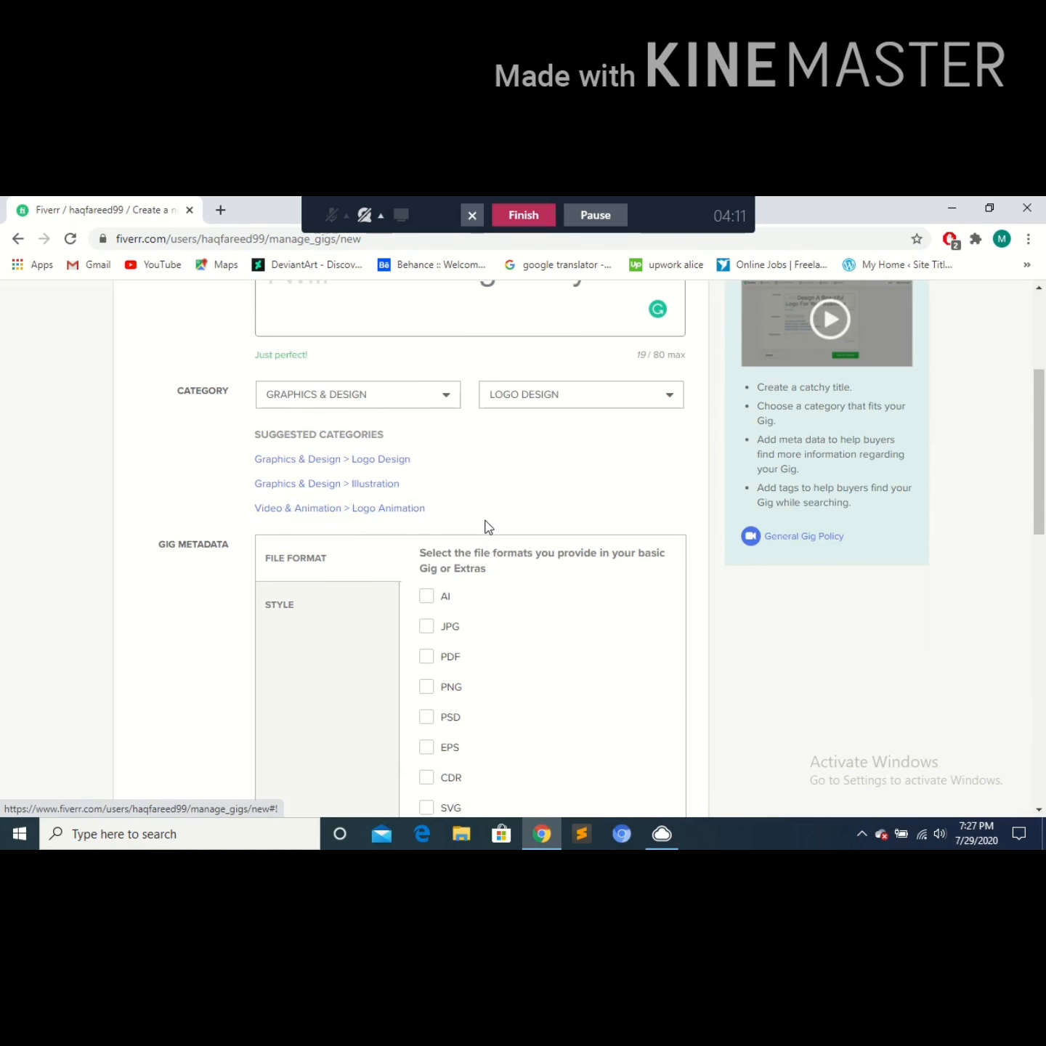
{"action": "scroll", "coordinate": [488, 524], "scroll_direction": "down", "scroll_amount": 1}
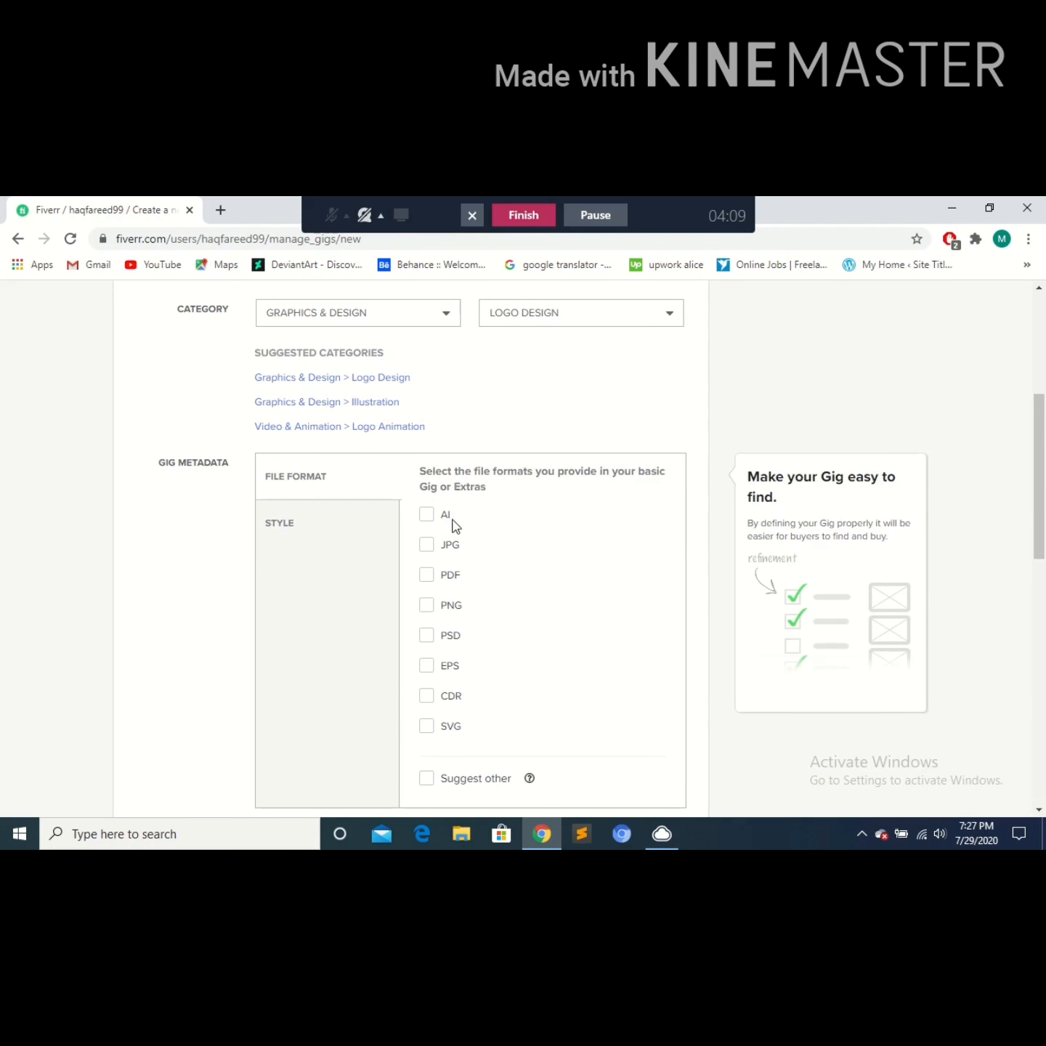
{"action": "scroll", "coordinate": [543, 530], "scroll_direction": "down", "scroll_amount": 1}
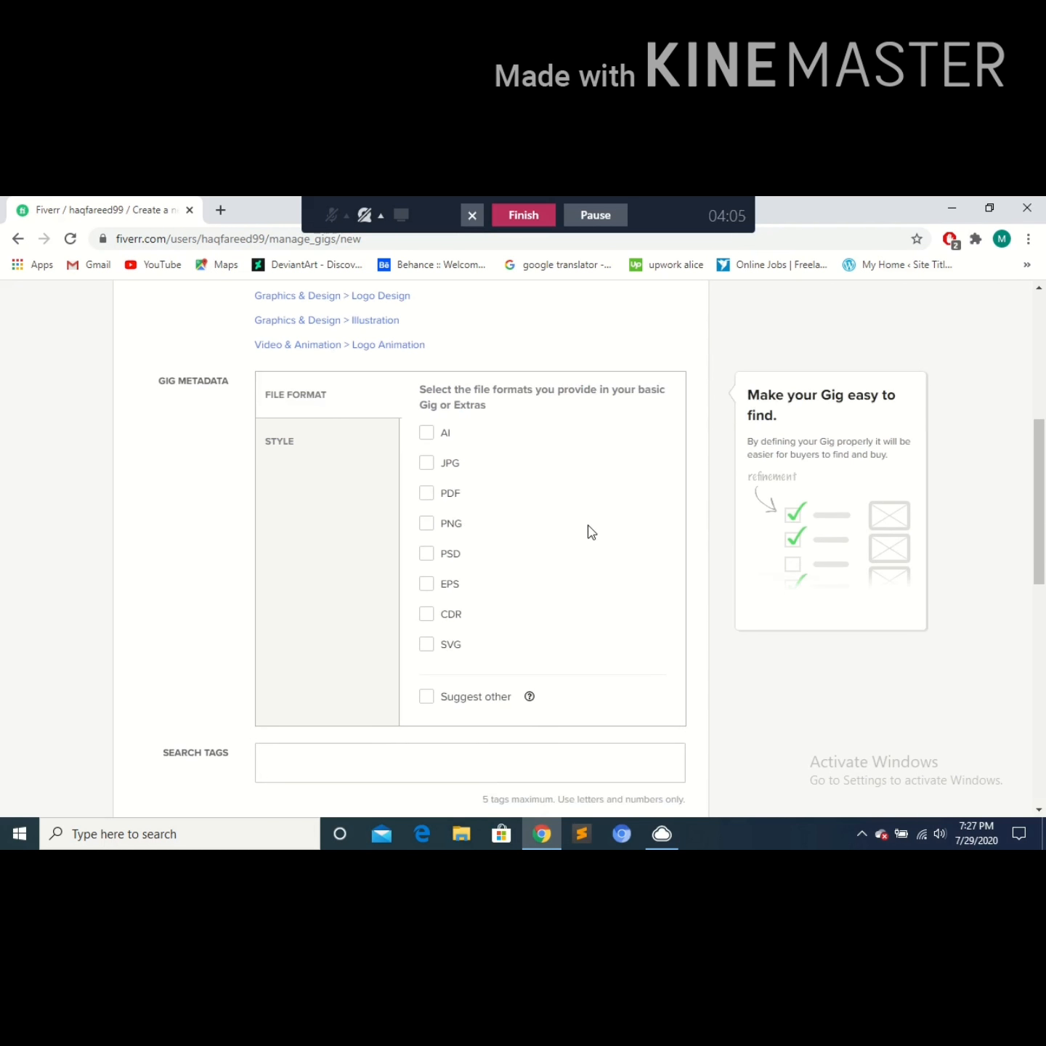
{"action": "left_click", "coordinate": [427, 464]}
{"action": "left_click", "coordinate": [424, 497]}
{"action": "left_click", "coordinate": [429, 526]}
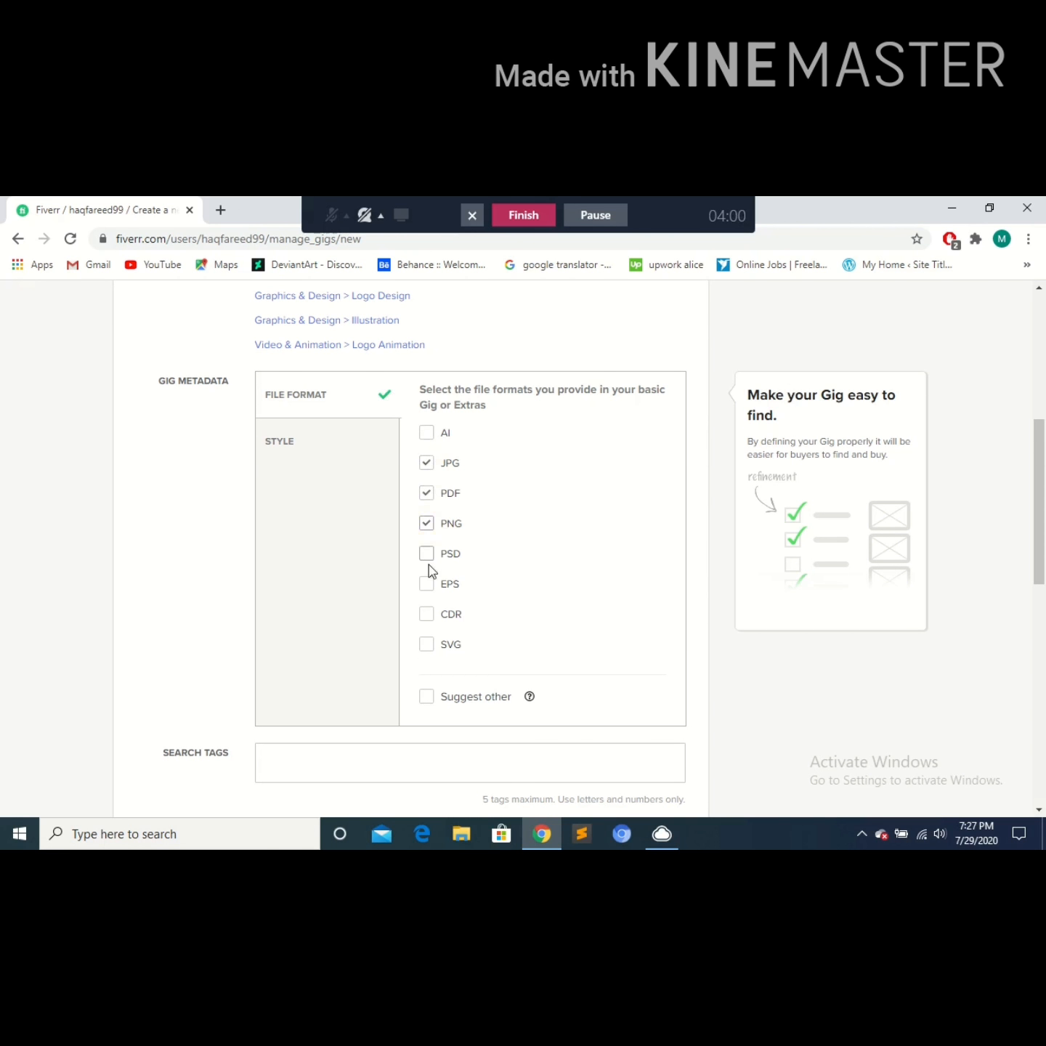
{"action": "left_click", "coordinate": [424, 459]}
- Look up "logo" in the search tags and add the suggested tag "logo creator"
{"action": "scroll", "coordinate": [472, 677], "scroll_direction": "down", "scroll_amount": 2}
{"action": "left_click", "coordinate": [497, 614]}
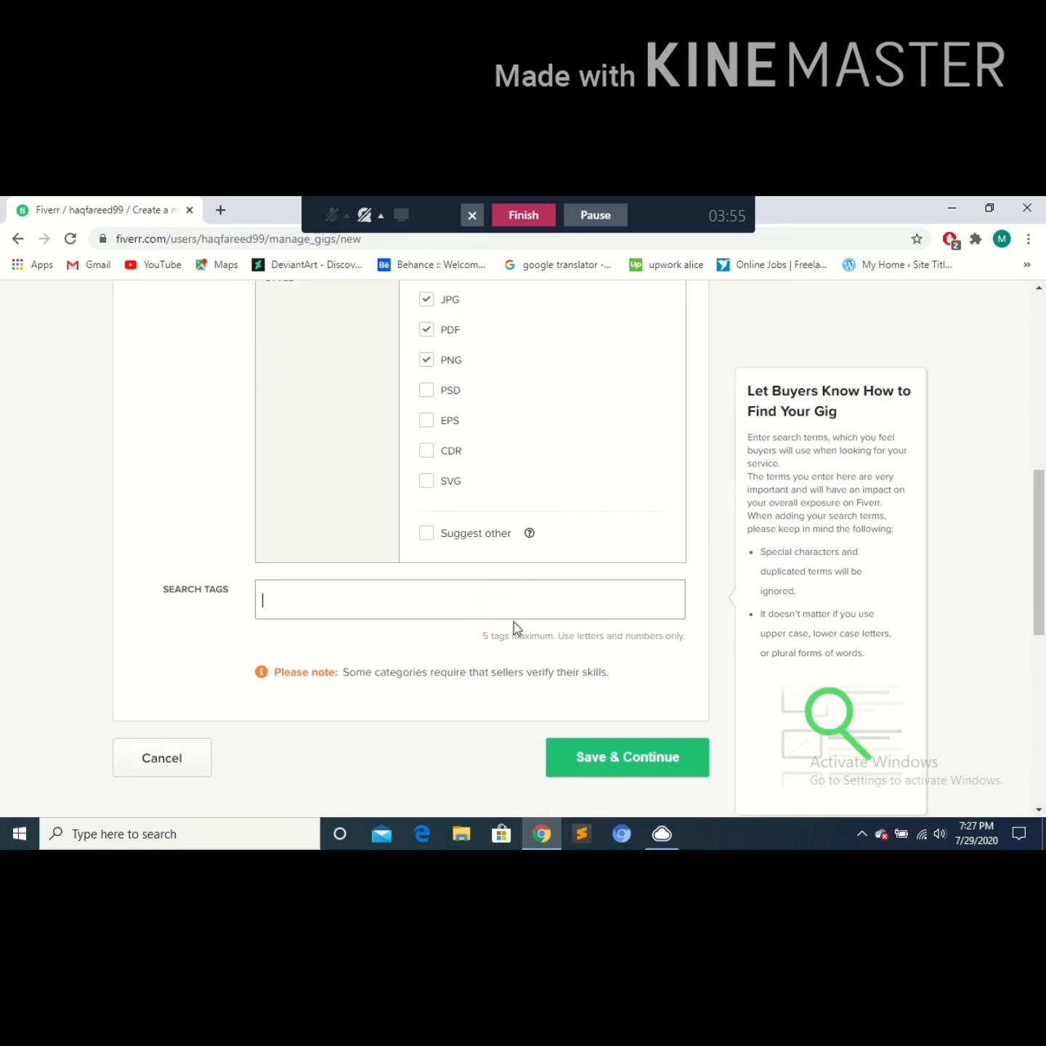
{"action": "type", "text": "logo"}
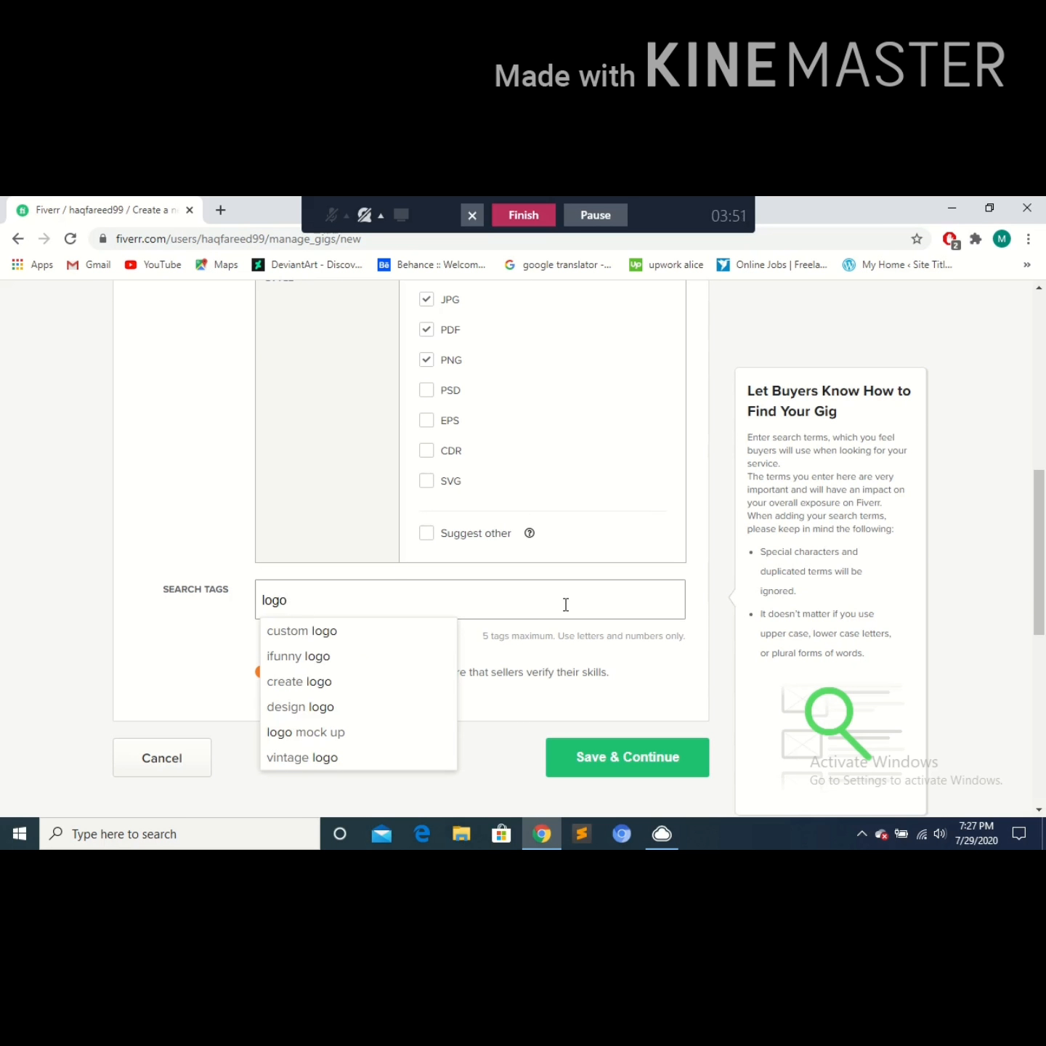
{"action": "type", "text": " des"}
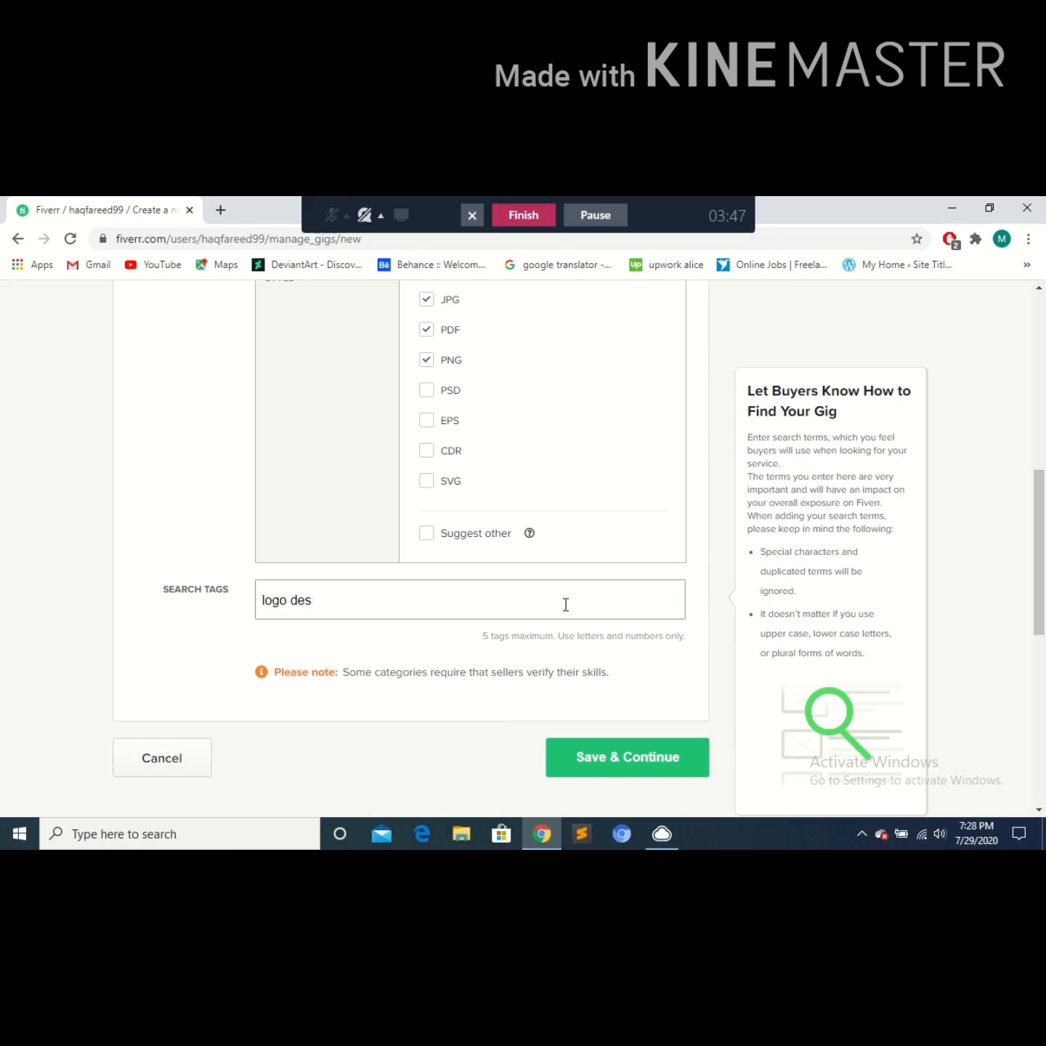
{"action": "key", "text": "BackSpace"}
{"action": "key", "text": "BackSpace"}
{"action": "key", "text": "BackSpace"}
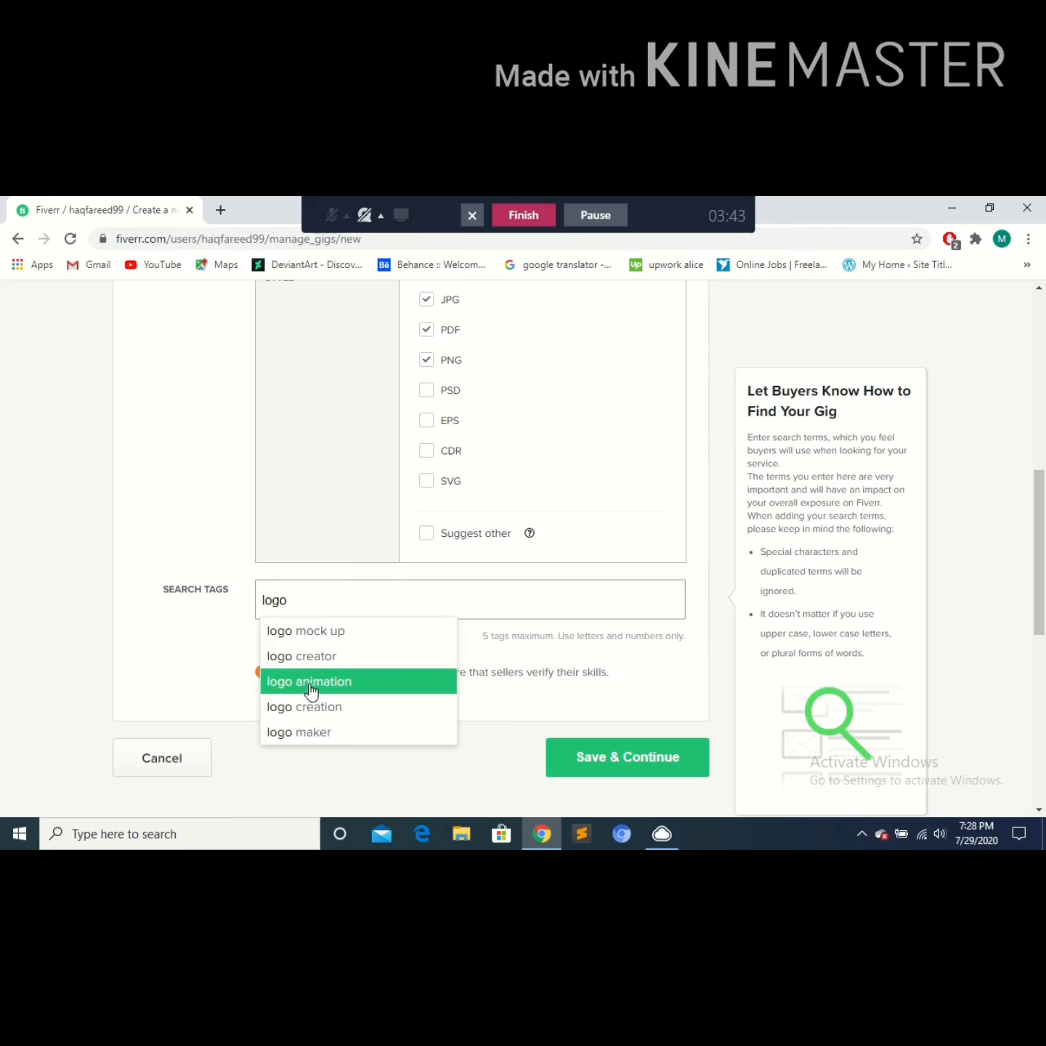
{"action": "left_click", "coordinate": [318, 655]}
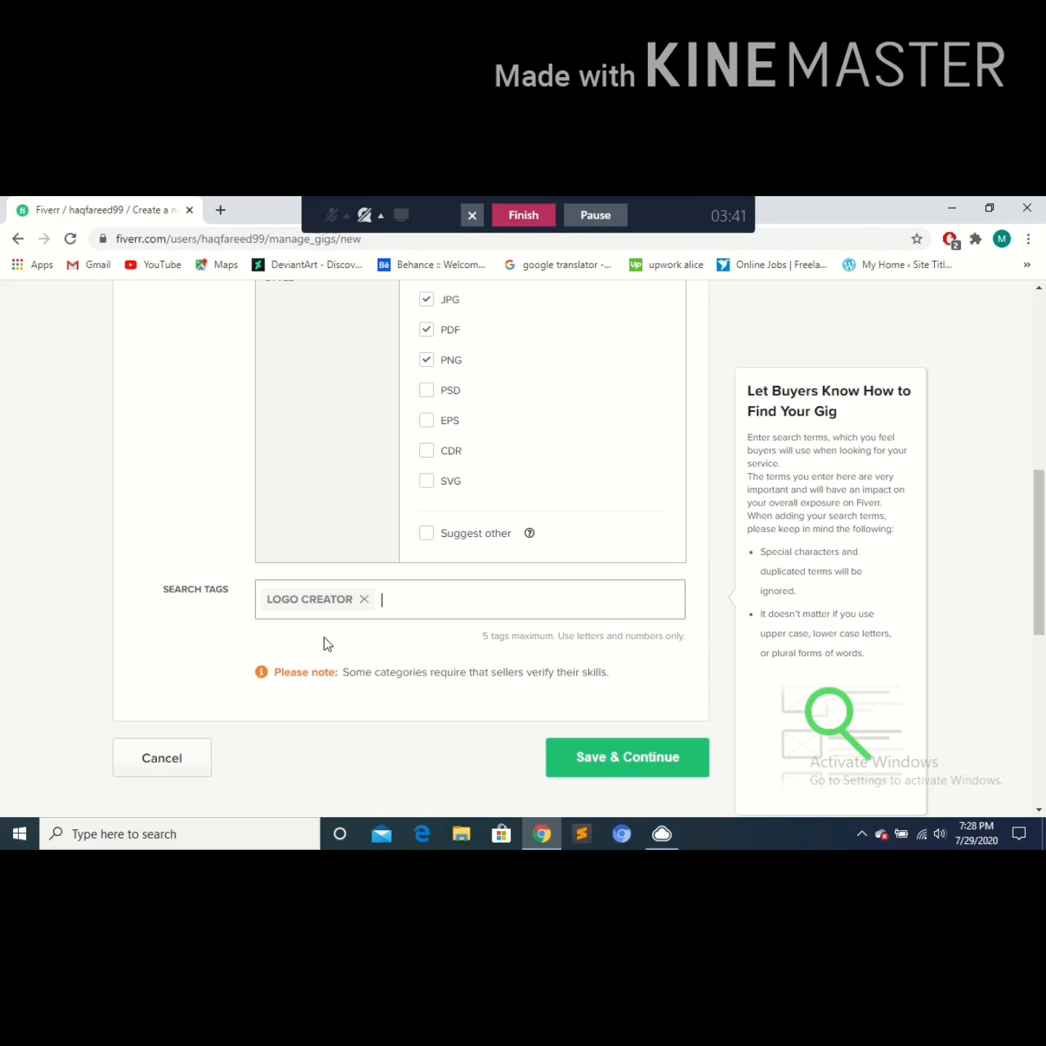
- Add the suggested search tags "custom logo", "design logo" and "logo mock up"
{"action": "type", "text": "log"}
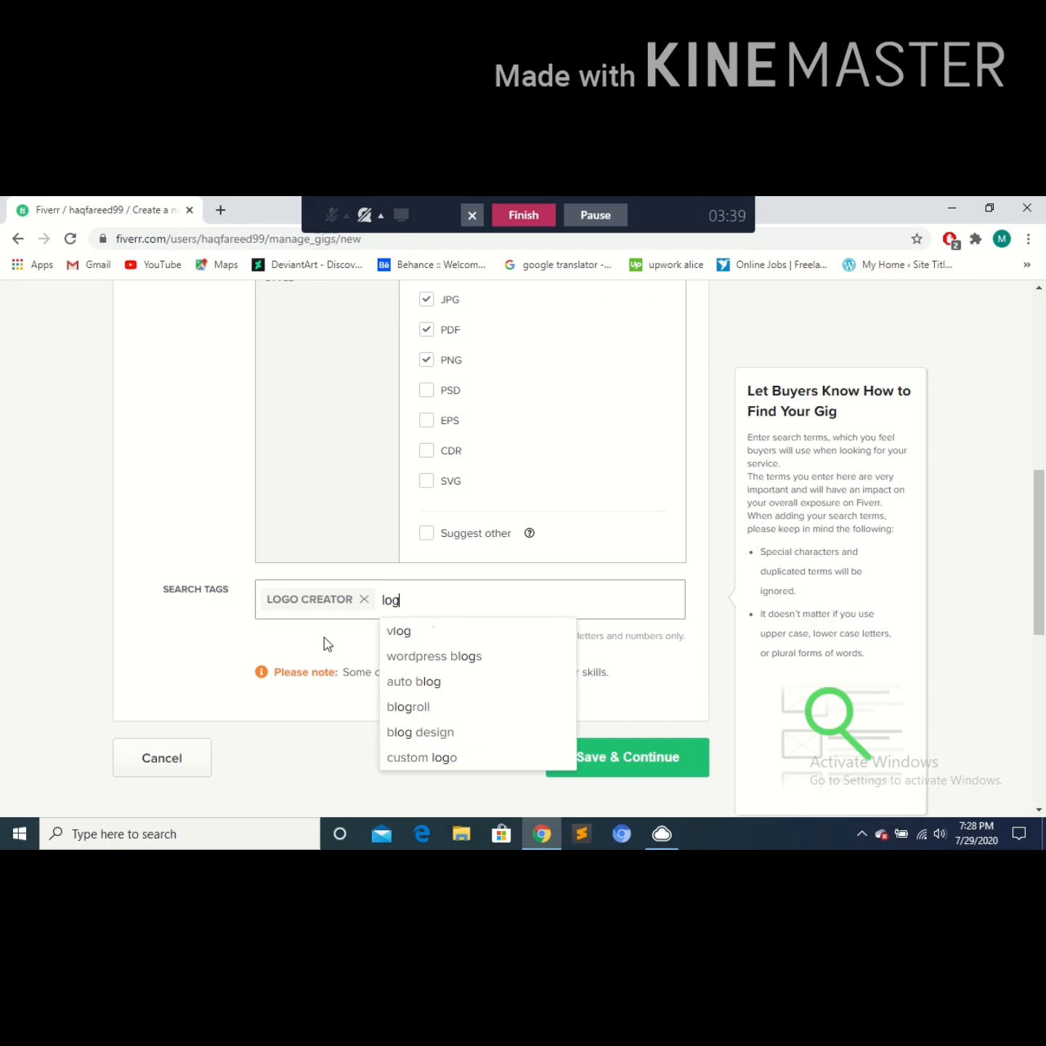
{"action": "type", "text": "o"}
{"action": "left_click", "coordinate": [395, 632]}
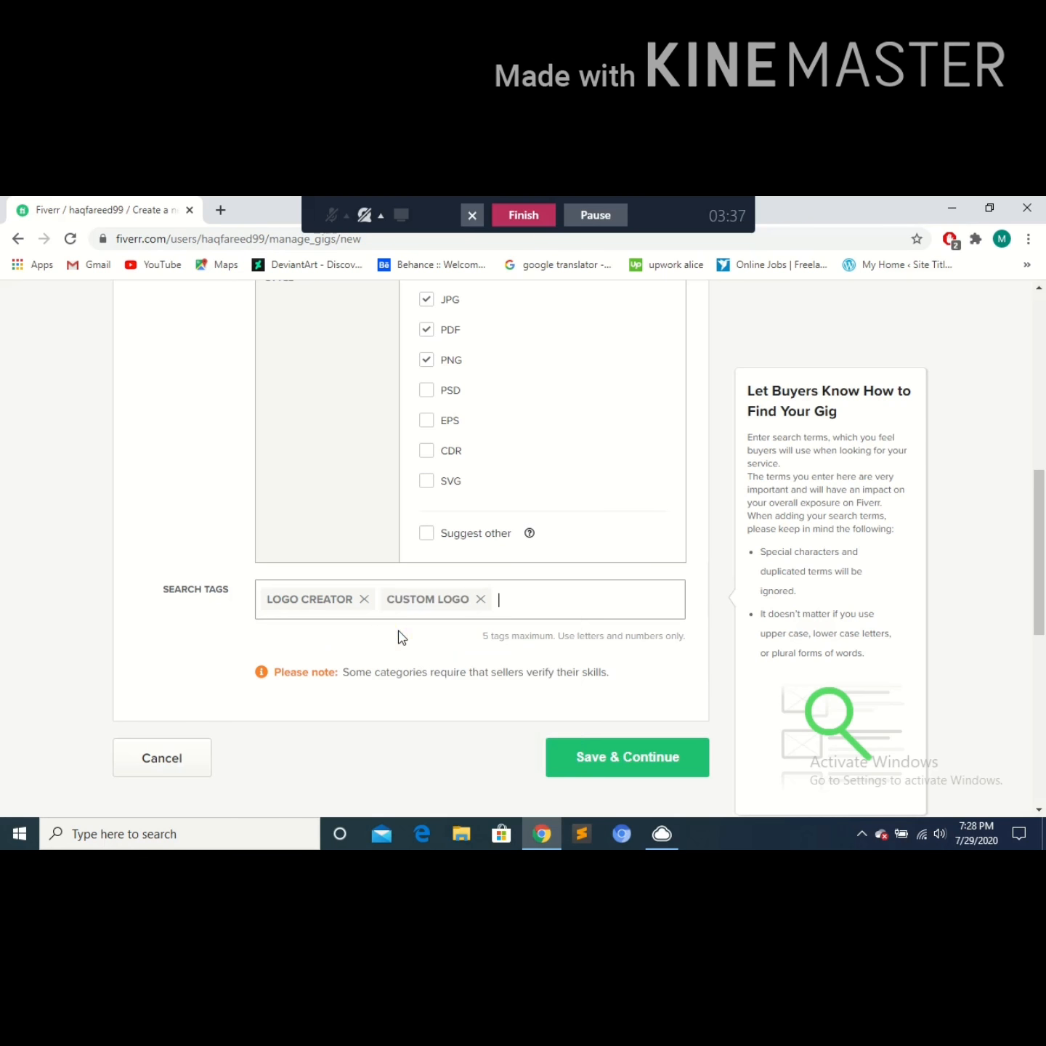
{"action": "type", "text": "logo"}
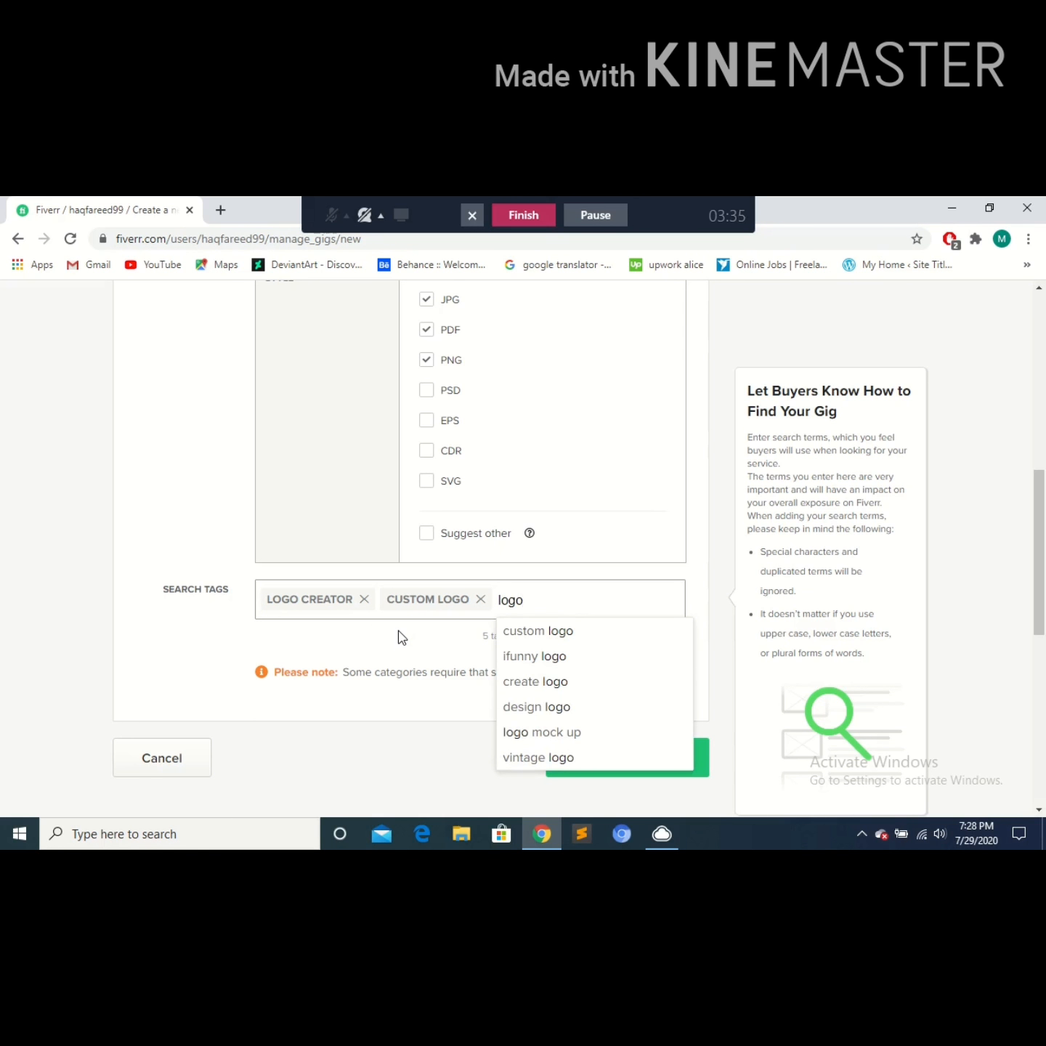
{"action": "left_click", "coordinate": [553, 706]}
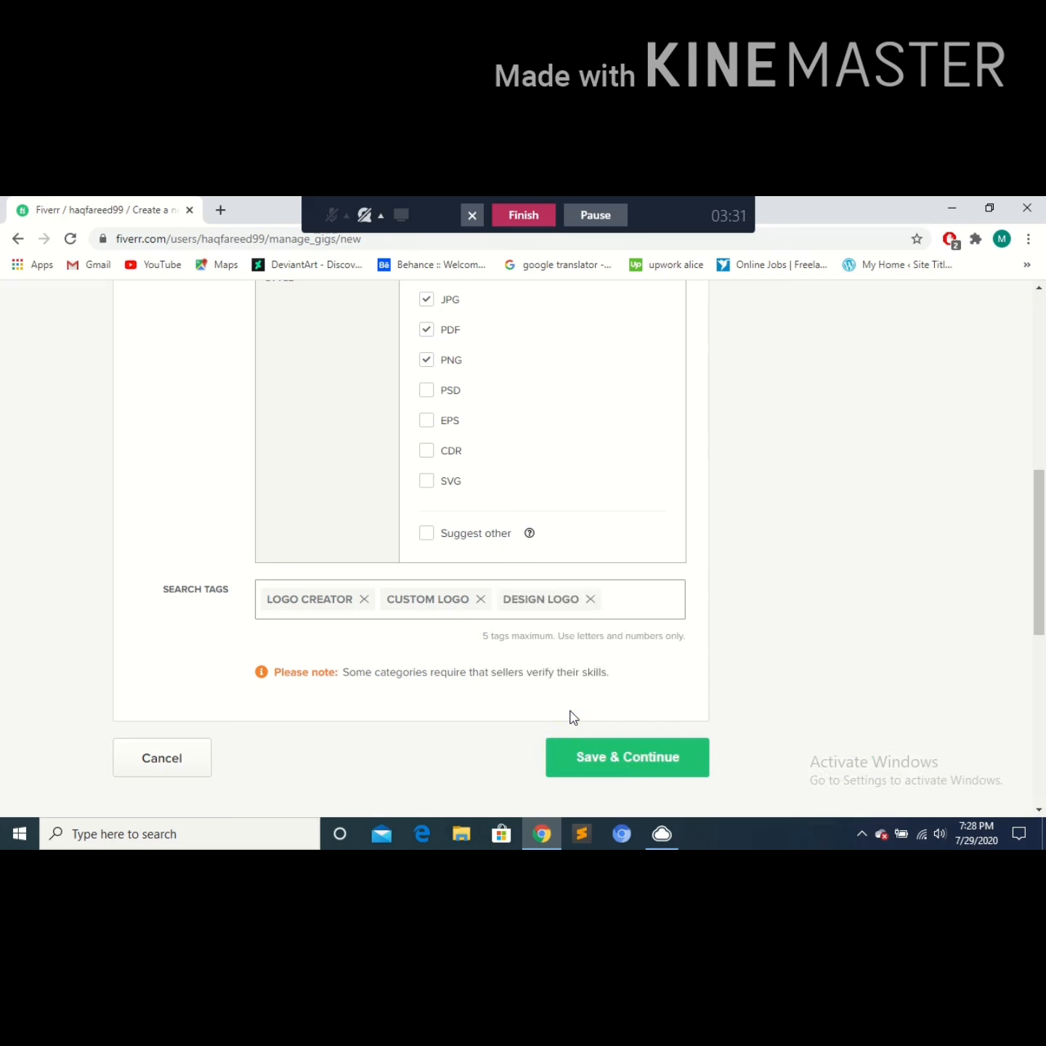
{"action": "type", "text": "lo"}
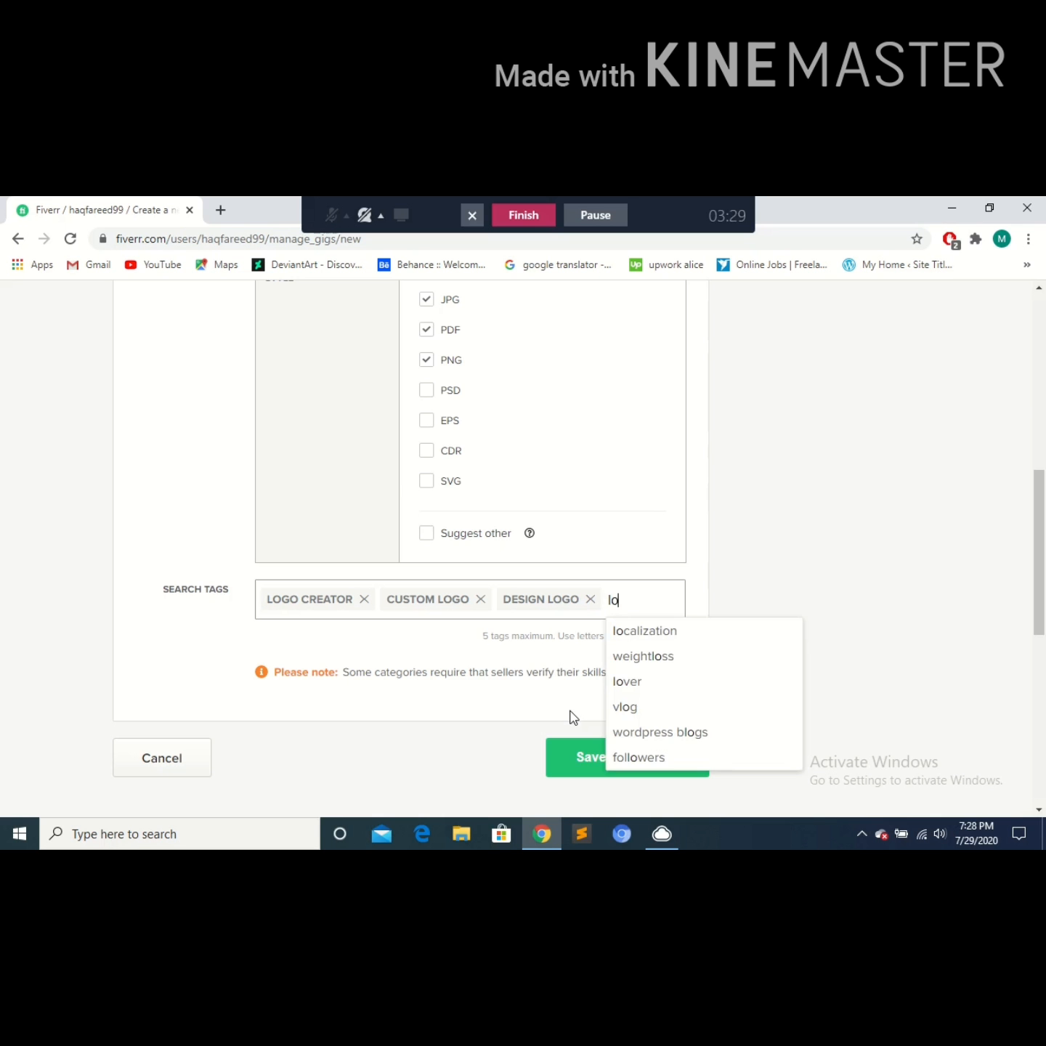
{"action": "type", "text": "go"}
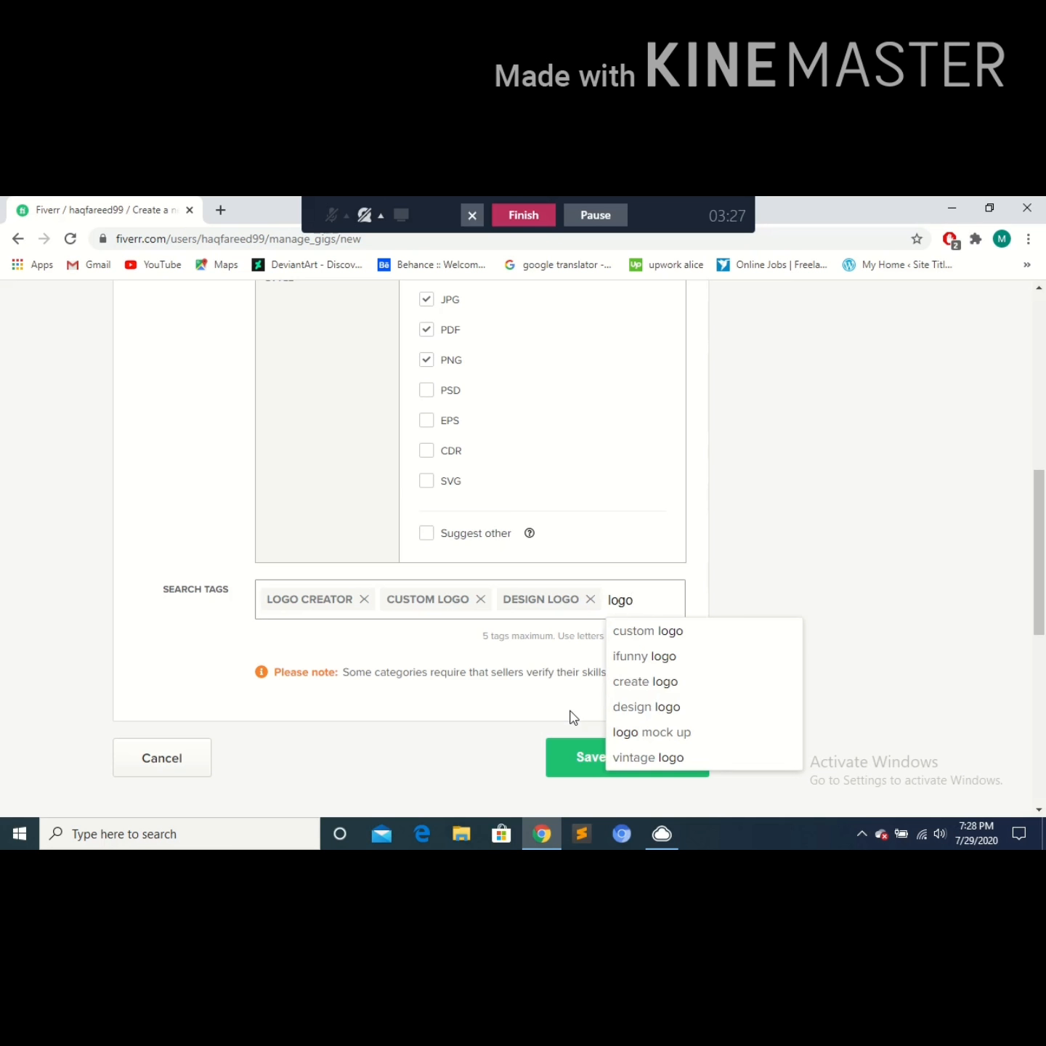
{"action": "left_click", "coordinate": [653, 731]}
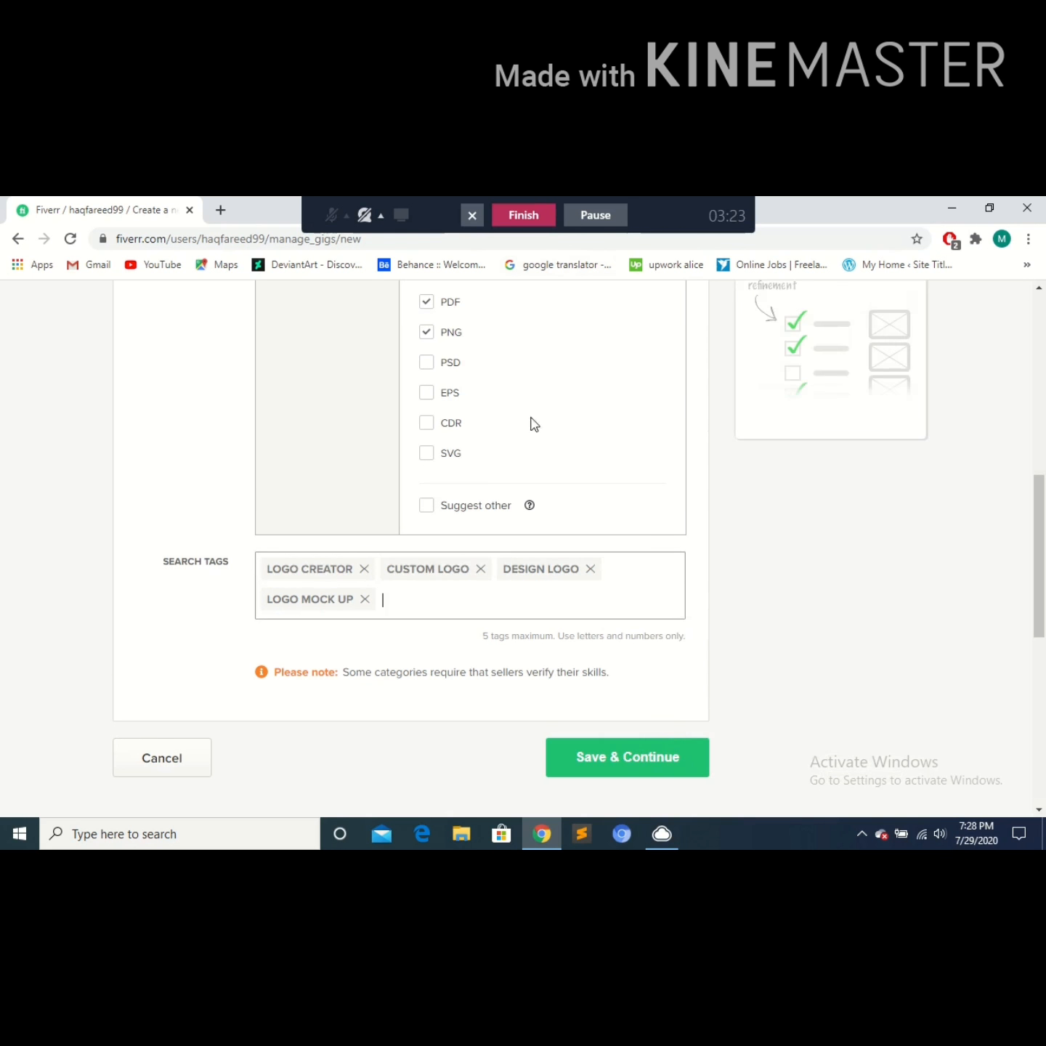
- Save the gig overview to continue to pricing, and dismiss the Gig Packages introduction video
{"action": "left_click", "coordinate": [570, 748]}
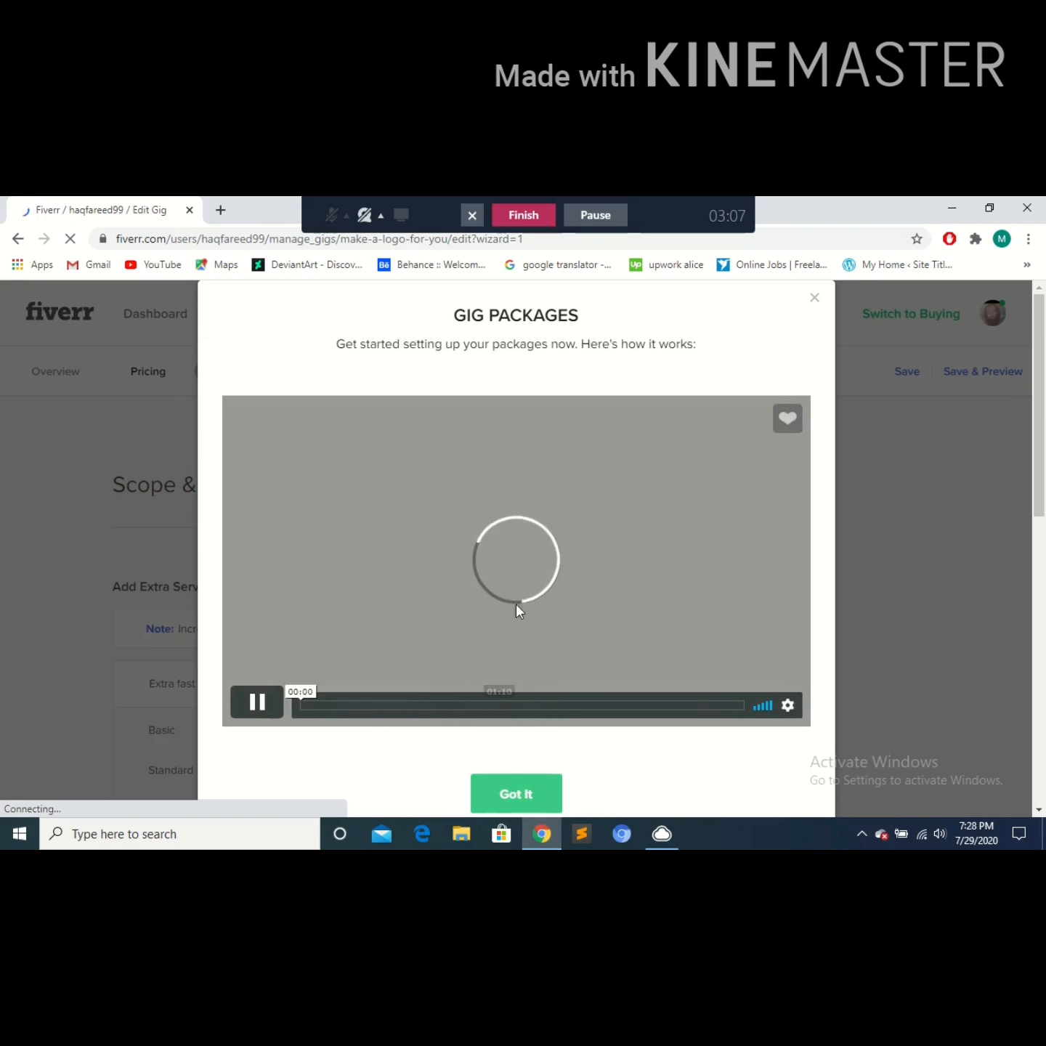
{"action": "left_click", "coordinate": [821, 297]}
- Try to set the Basic package's extra fast delivery to 1 day and choose its extra price
{"action": "scroll", "coordinate": [581, 518], "scroll_direction": "down", "scroll_amount": 3}
{"action": "scroll", "coordinate": [320, 494], "scroll_direction": "down", "scroll_amount": 1}
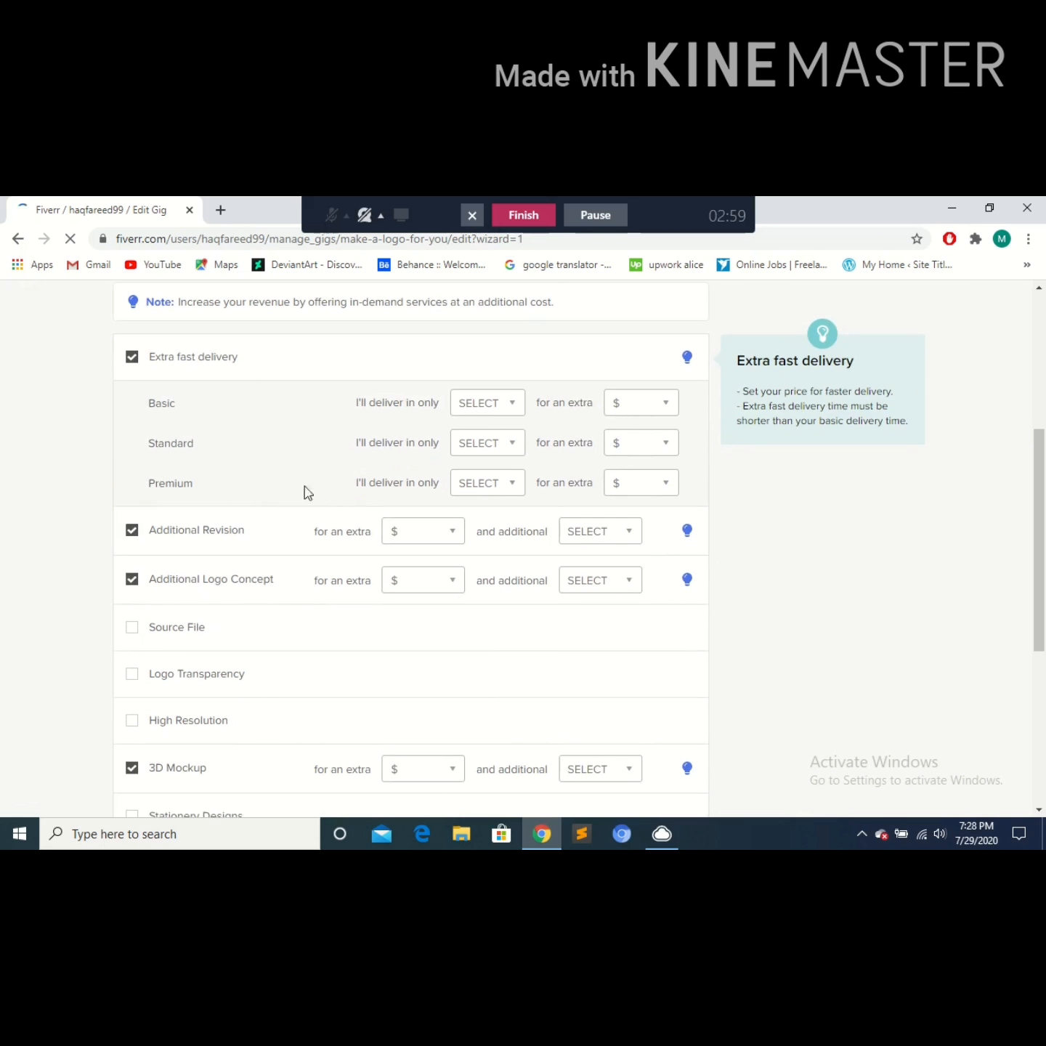
{"action": "left_click", "coordinate": [515, 406]}
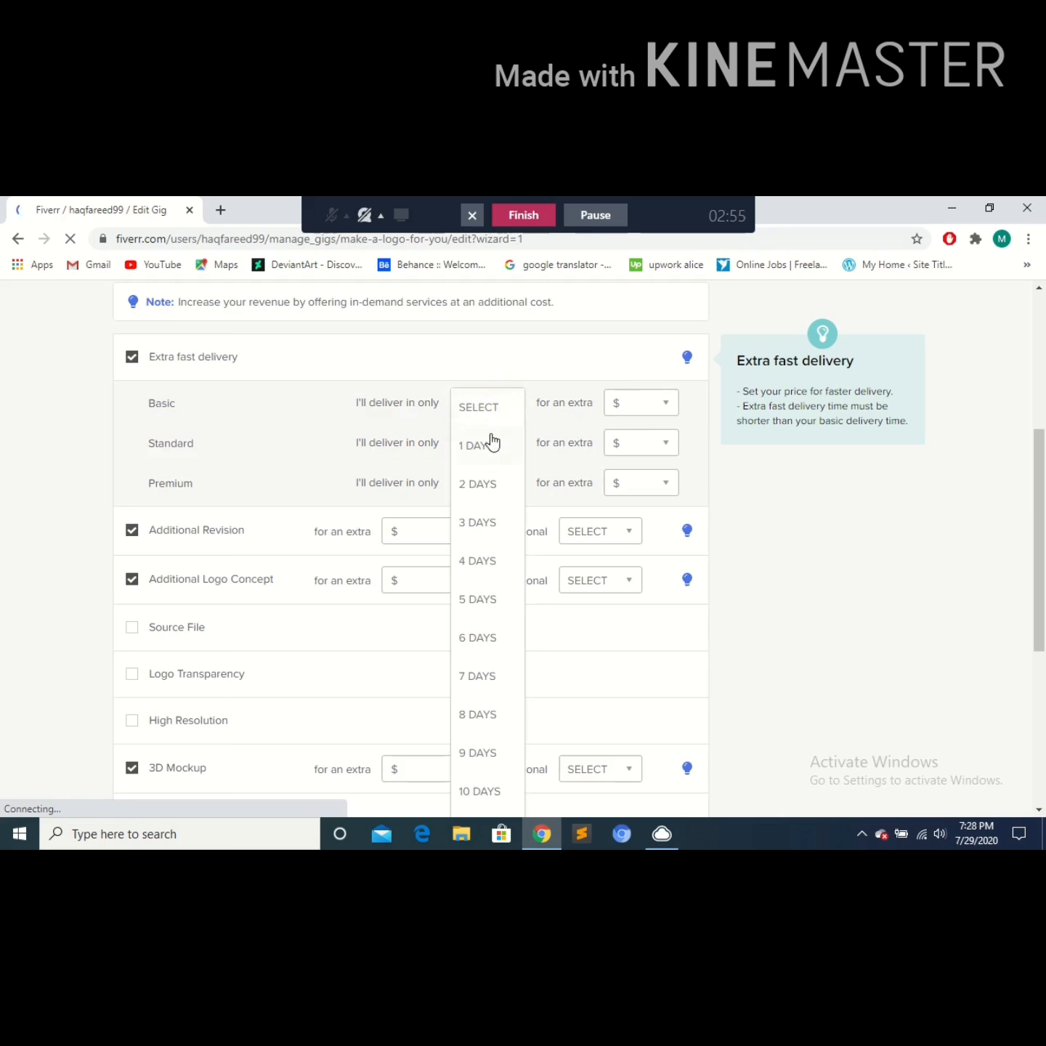
{"action": "left_click", "coordinate": [646, 415]}
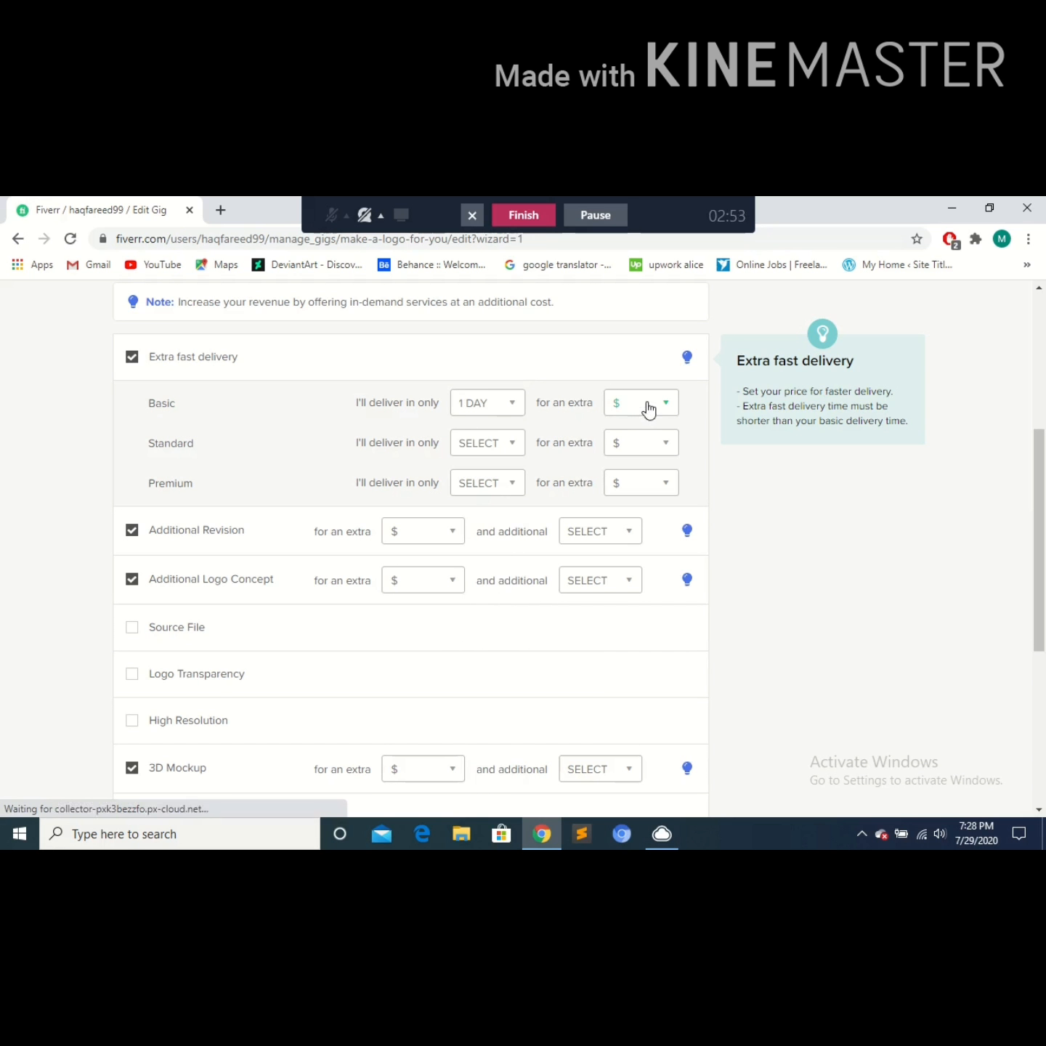
{"action": "left_click", "coordinate": [647, 416]}
{"action": "left_click", "coordinate": [642, 411]}
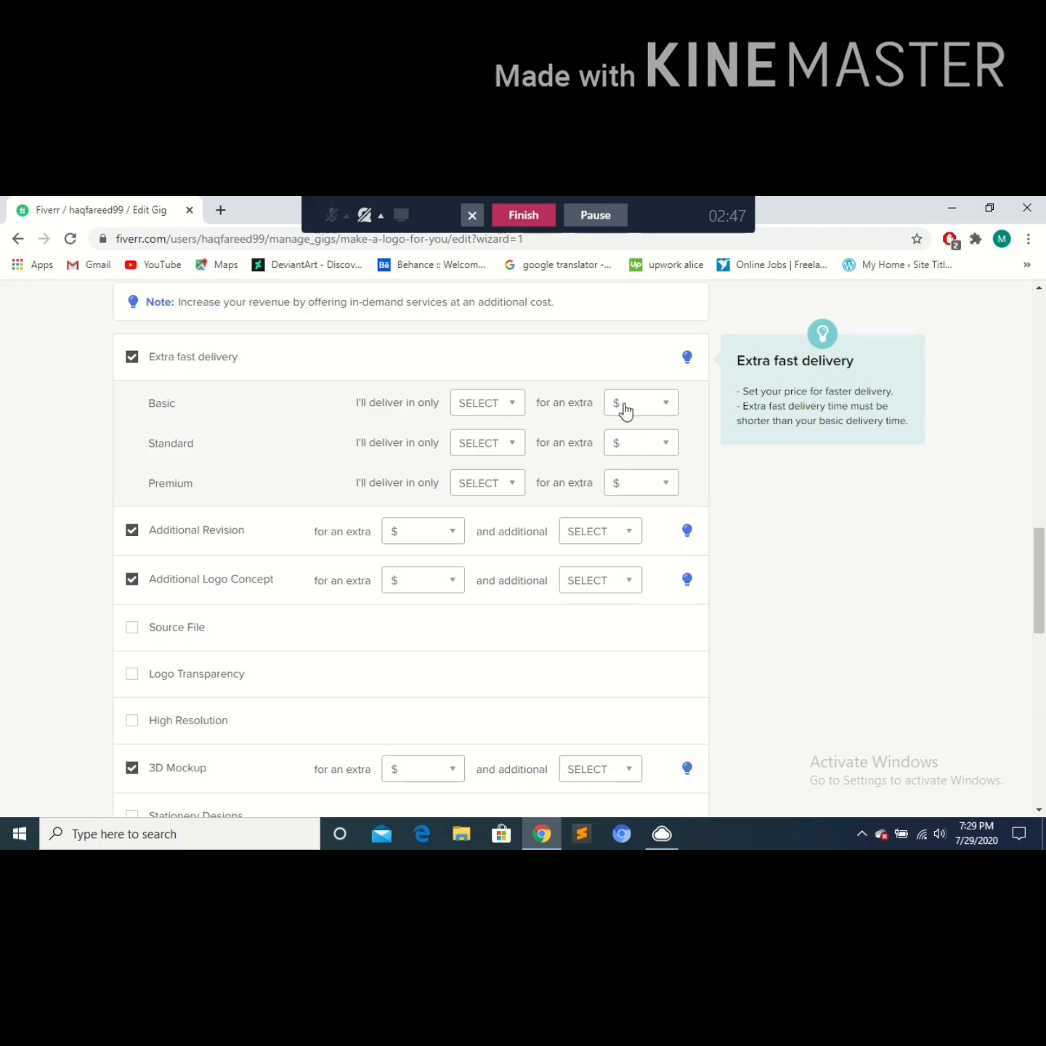
{"action": "left_click", "coordinate": [624, 407]}
{"action": "left_click", "coordinate": [625, 415]}
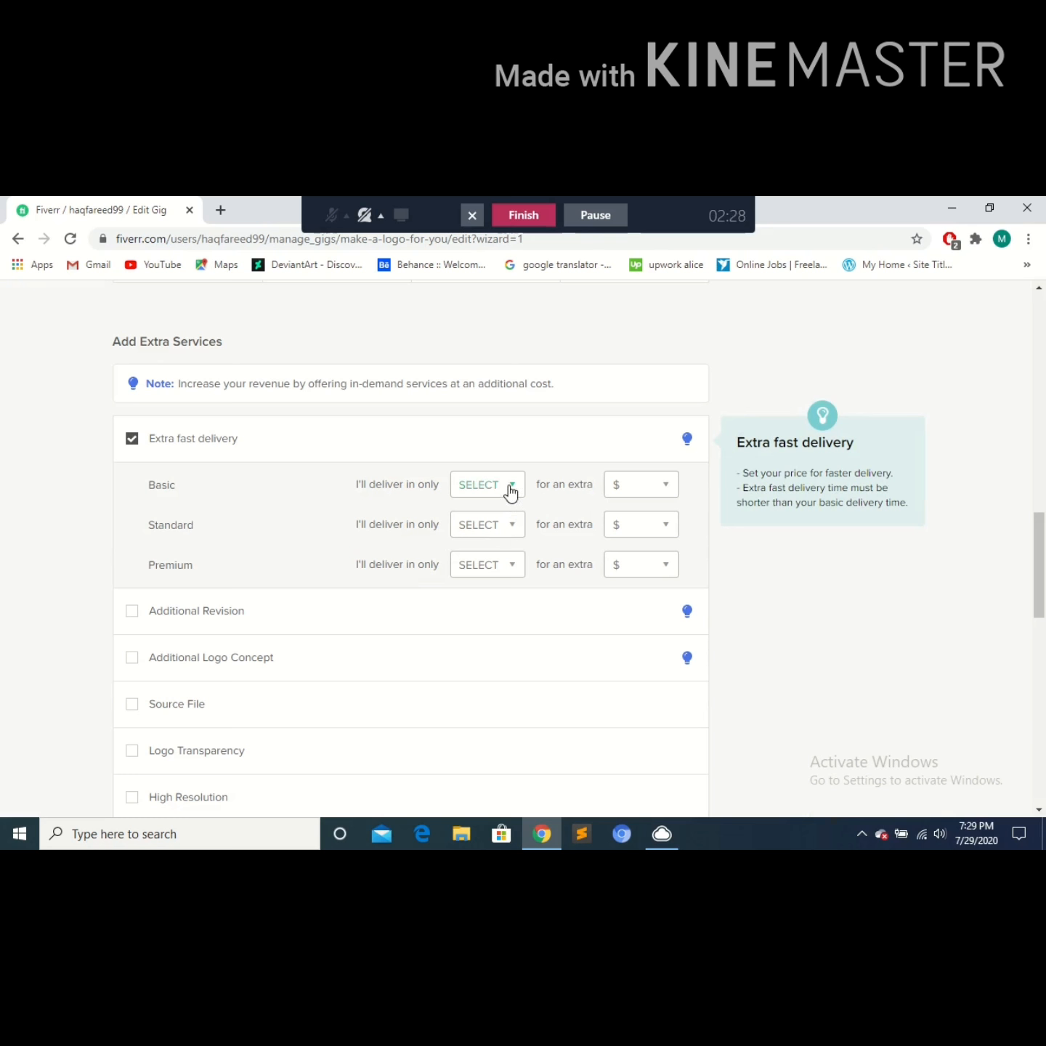
- Dismiss the Basic fast-delivery time choices and deselect the Extra fast delivery service
{"action": "left_click", "coordinate": [511, 491]}
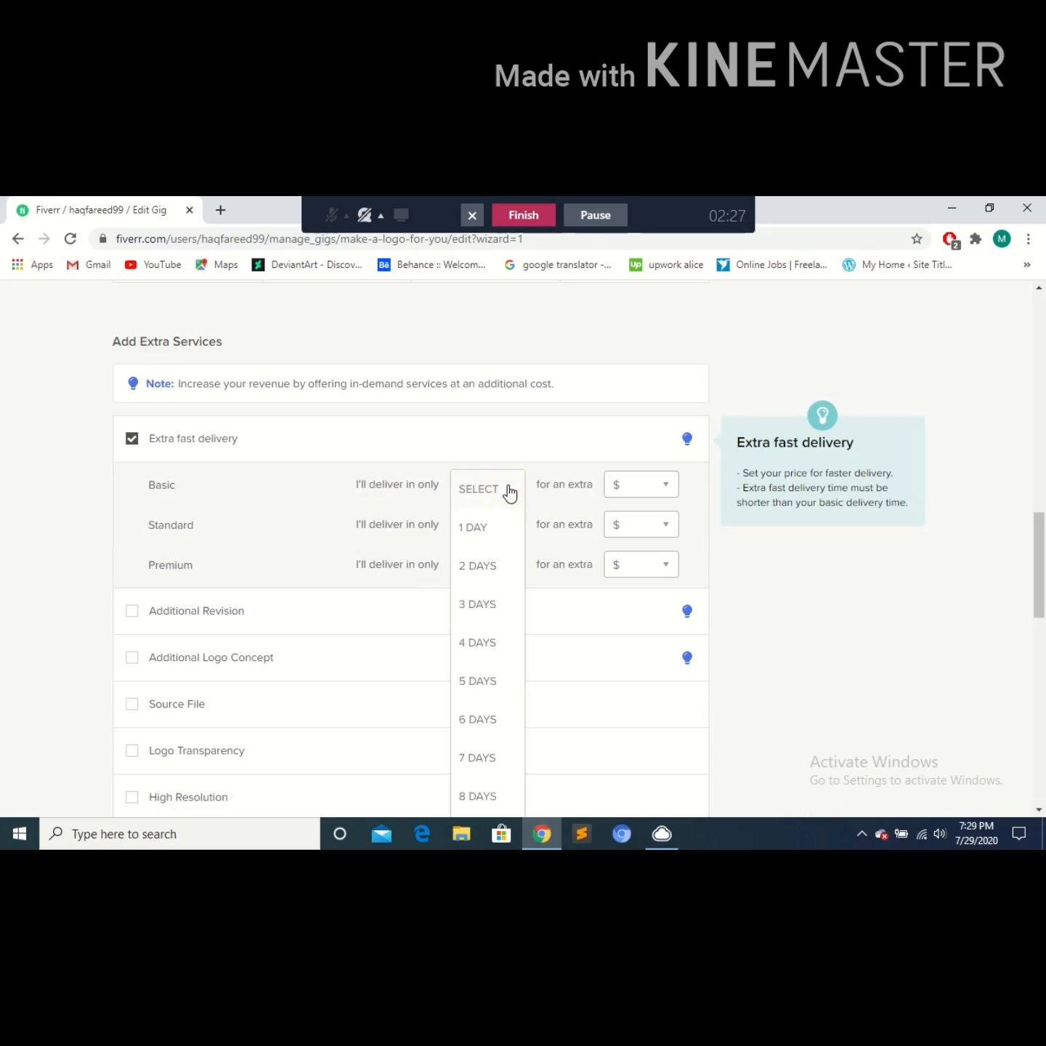
{"action": "left_click", "coordinate": [510, 491]}
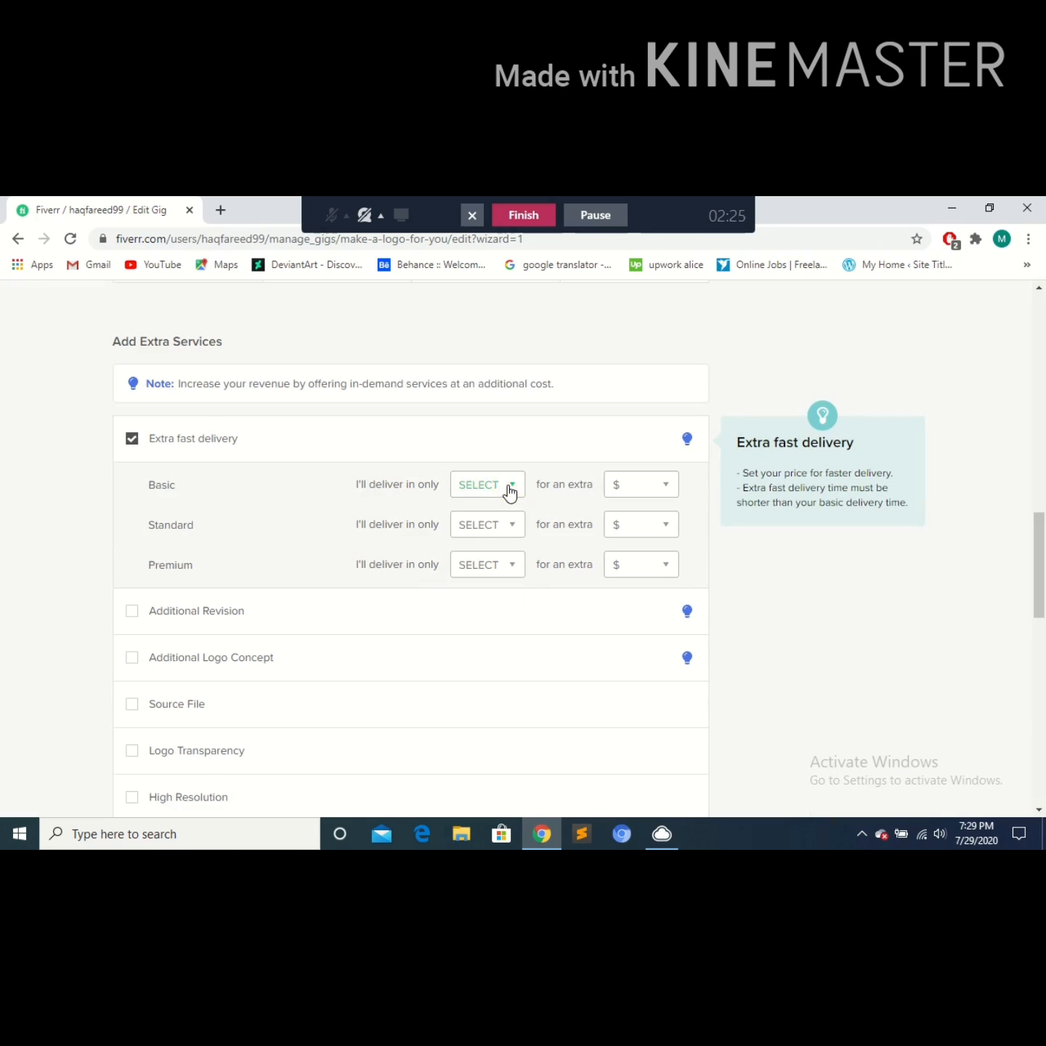
{"action": "left_click", "coordinate": [132, 440]}
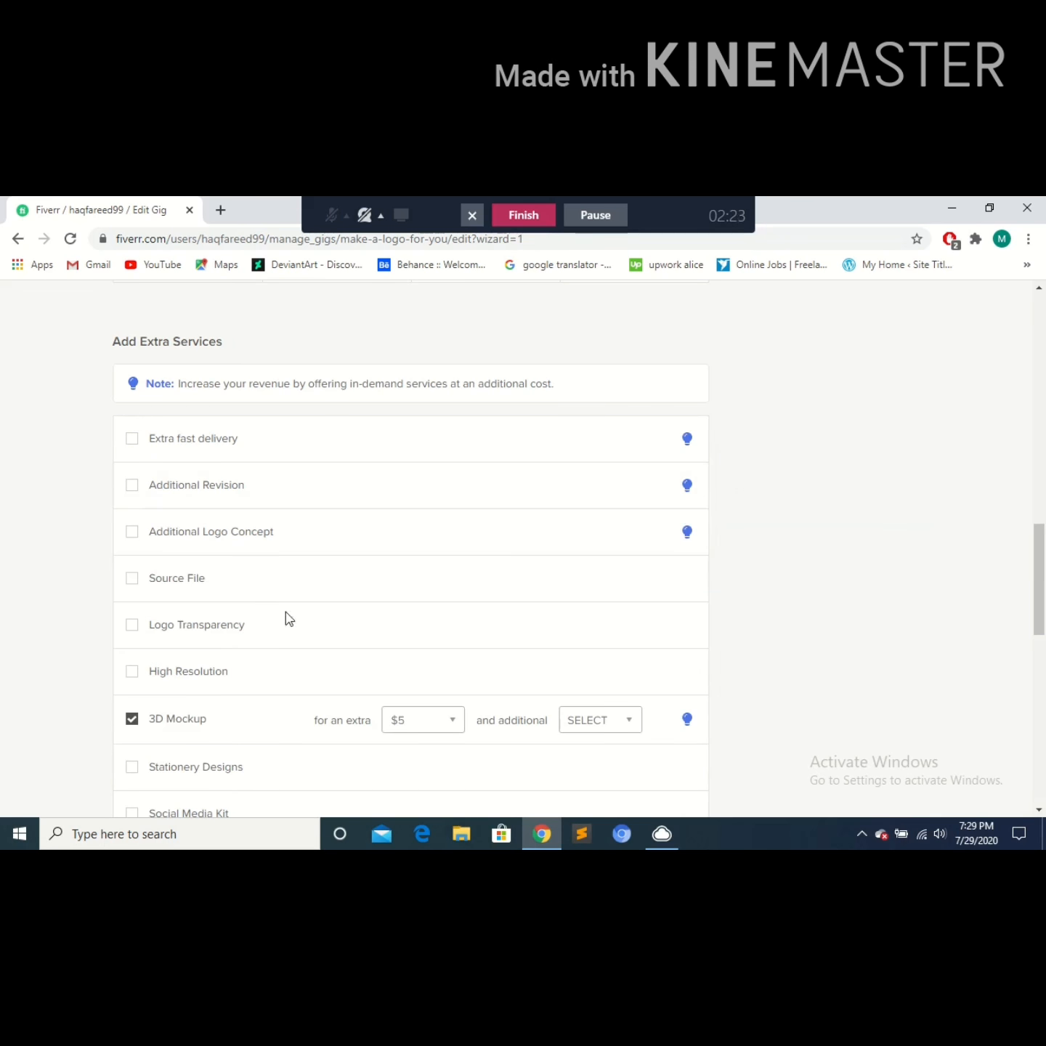
- Price the Vector File extra at $5, give it and the 3D Mockup extra 1 additional day, and try to save the pricing
{"action": "scroll", "coordinate": [347, 619], "scroll_direction": "down", "scroll_amount": 3}
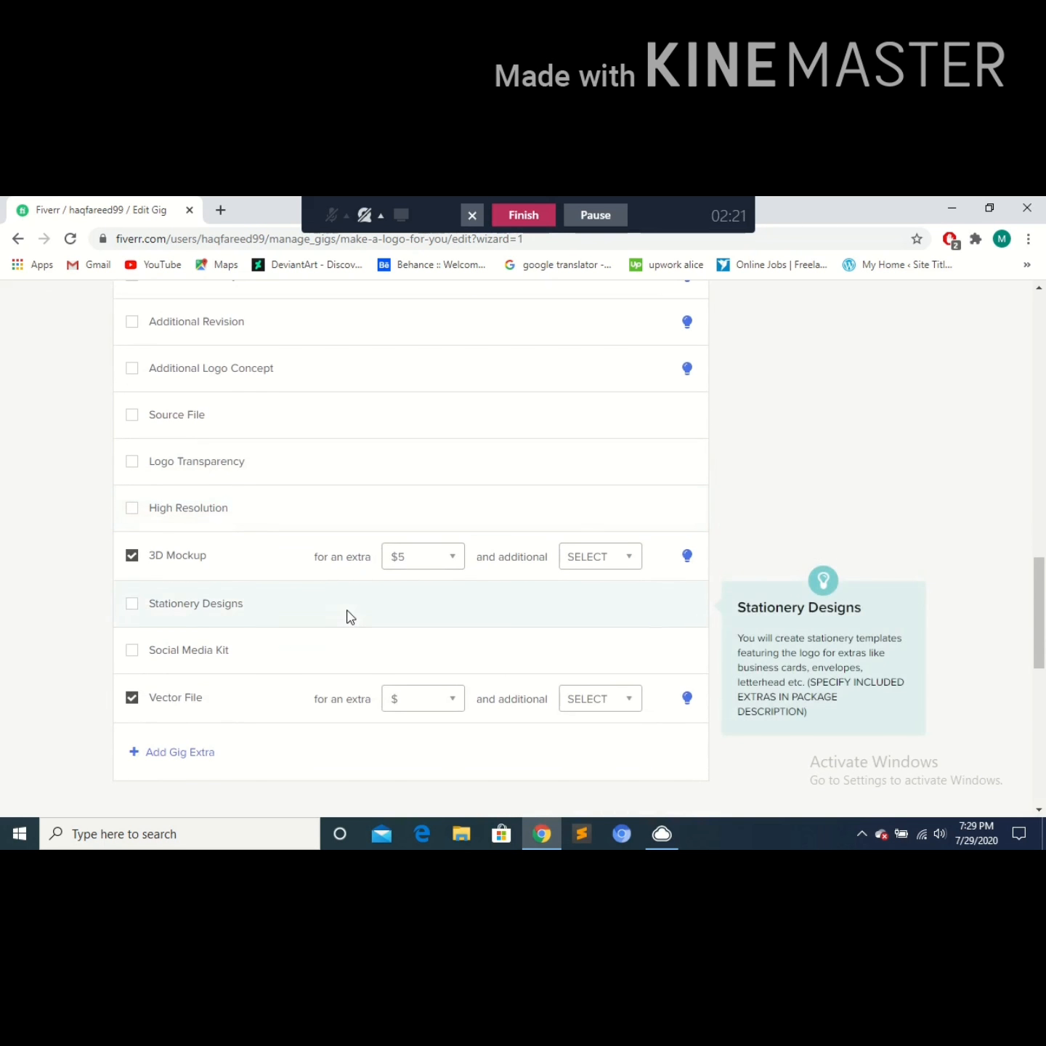
{"action": "scroll", "coordinate": [345, 617], "scroll_direction": "down", "scroll_amount": 1}
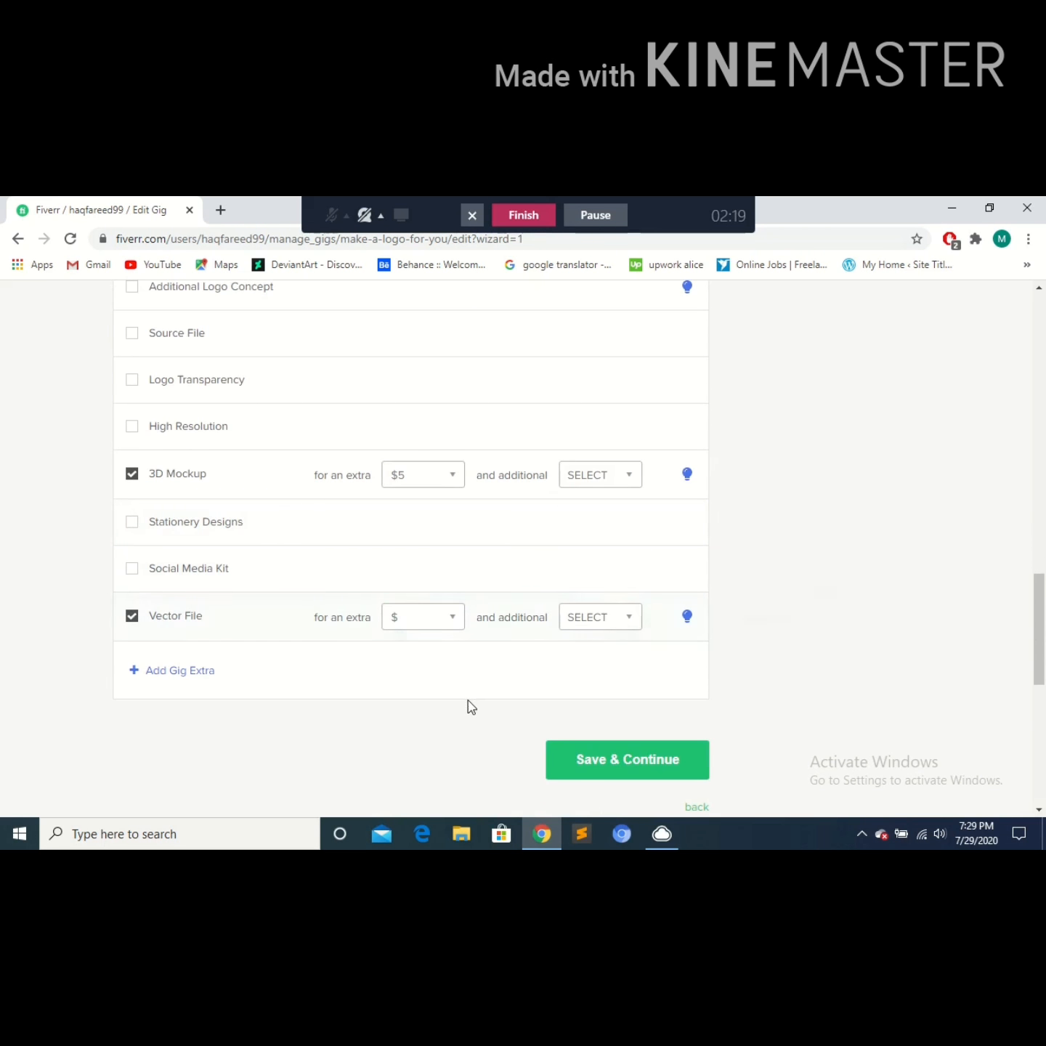
{"action": "left_click", "coordinate": [451, 638]}
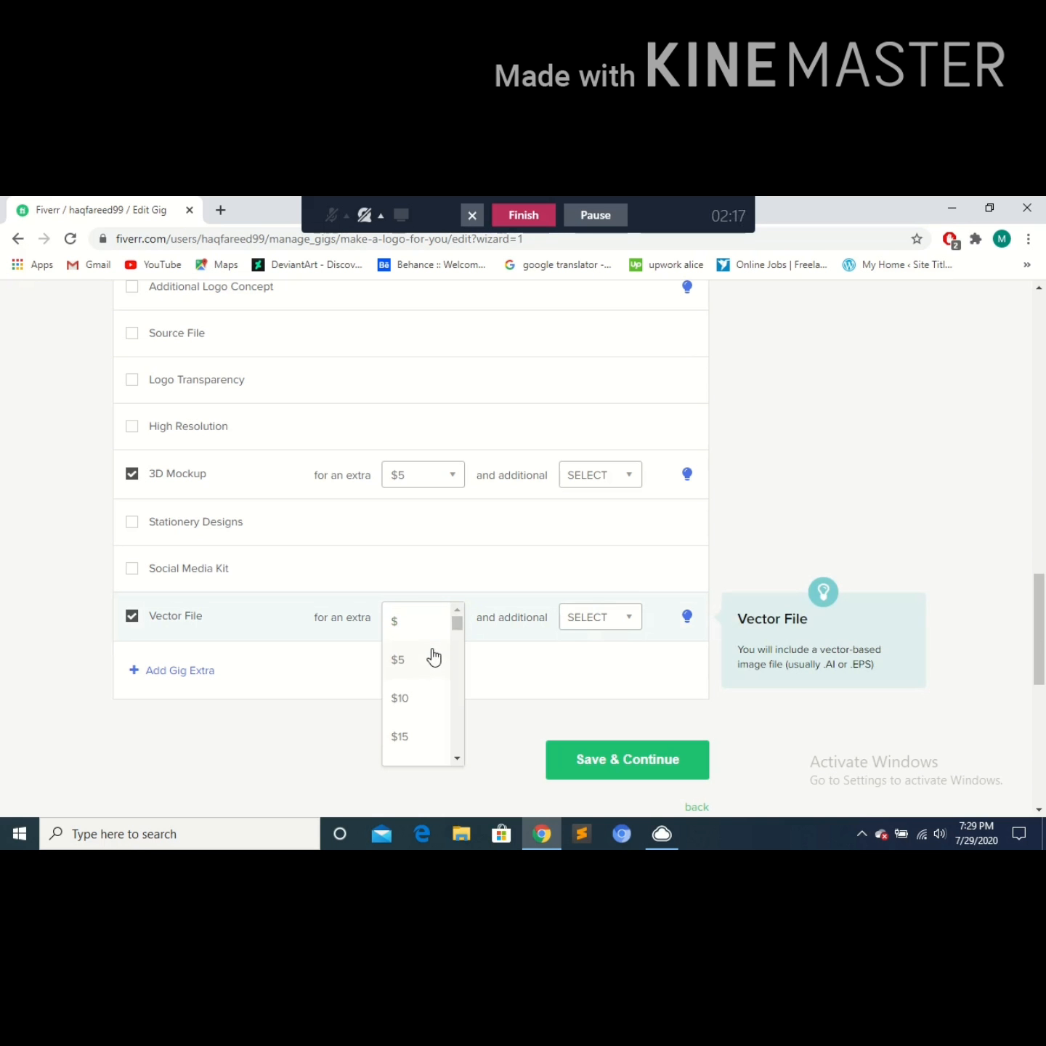
{"action": "left_click", "coordinate": [409, 658]}
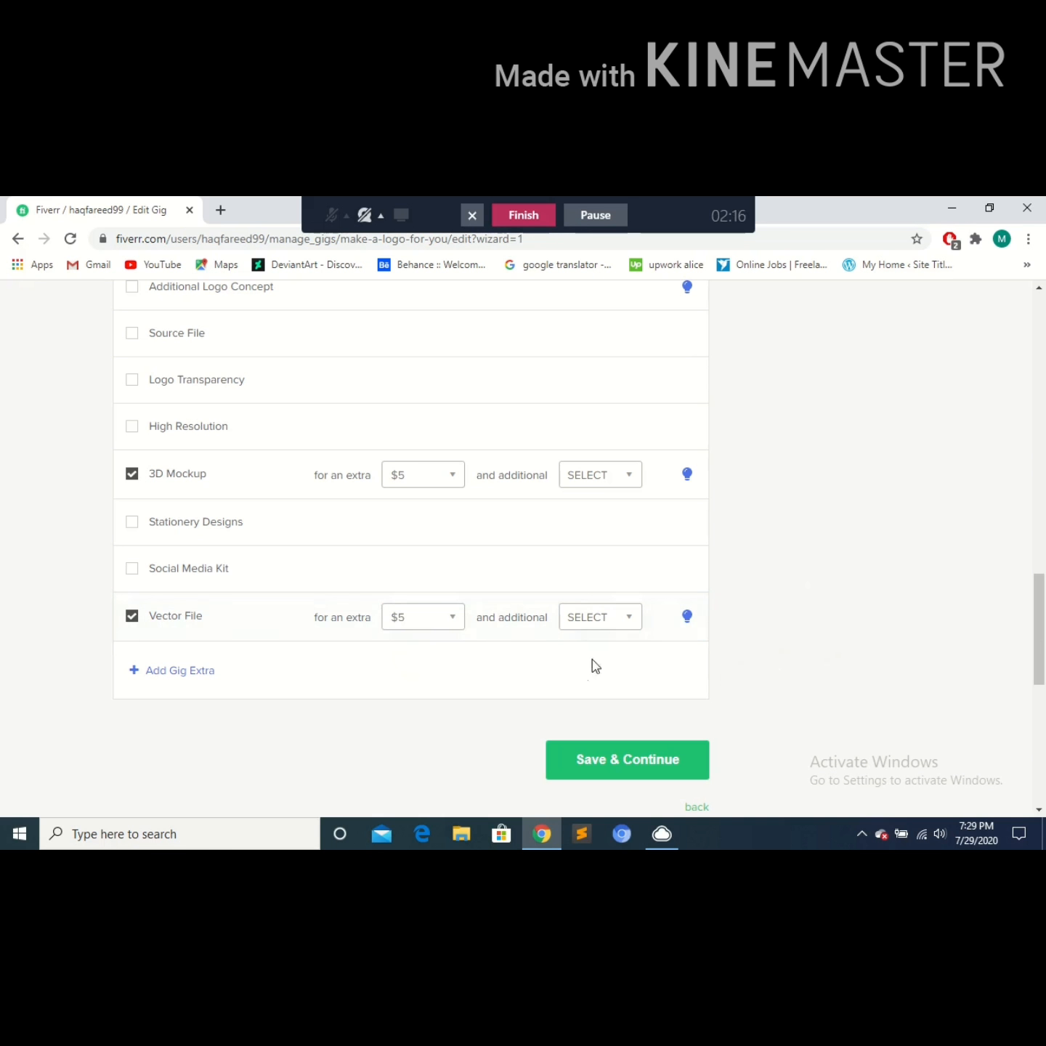
{"action": "left_click", "coordinate": [625, 476]}
{"action": "left_click", "coordinate": [603, 520]}
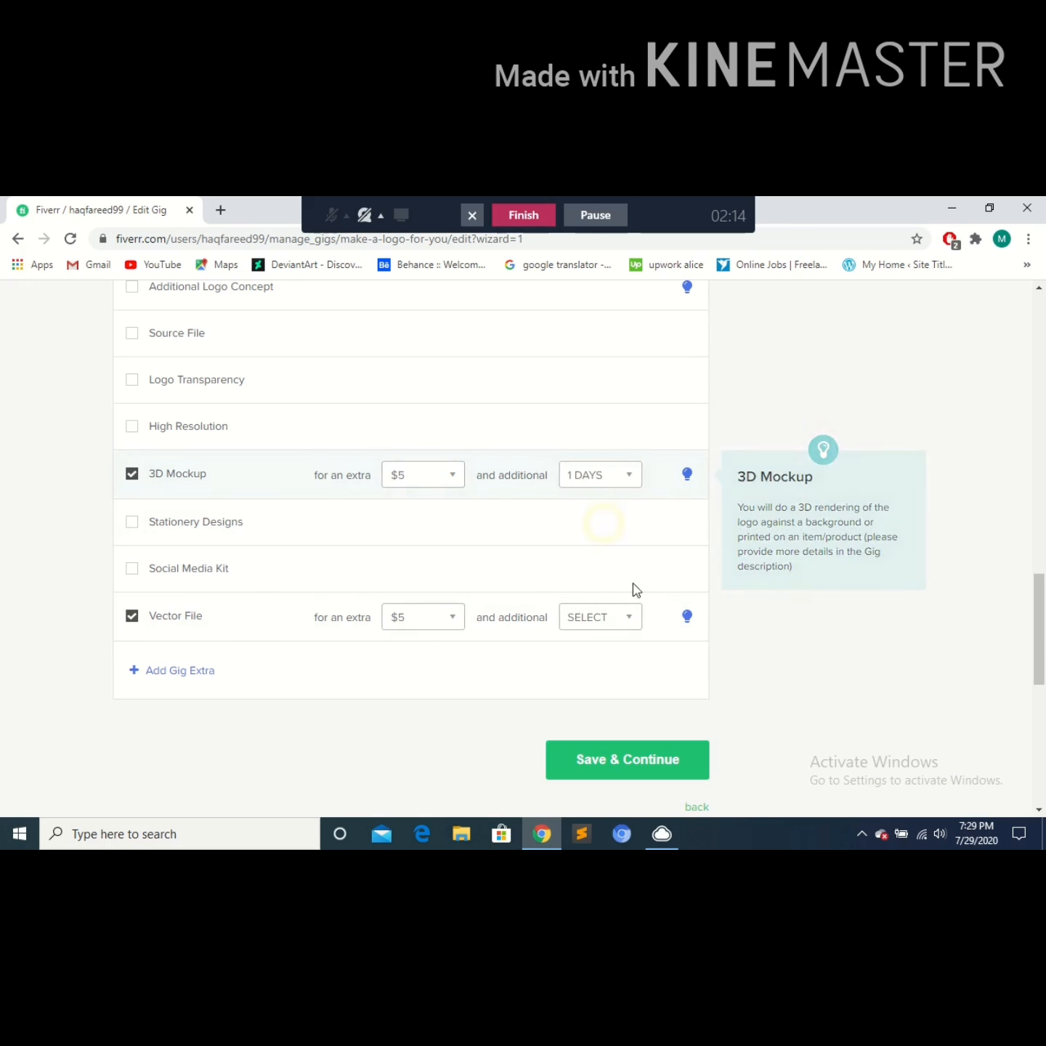
{"action": "left_click", "coordinate": [624, 624]}
{"action": "left_click", "coordinate": [590, 662]}
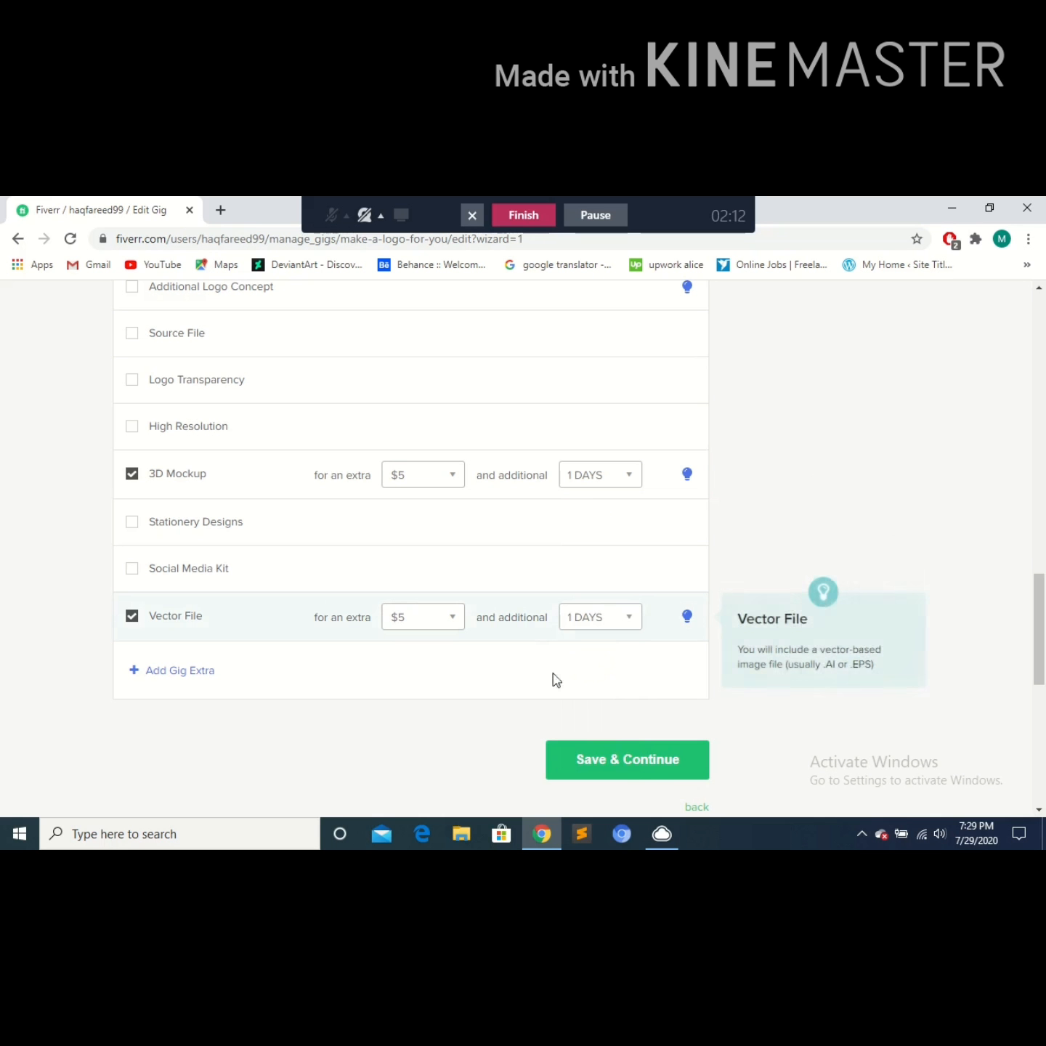
{"action": "left_click", "coordinate": [614, 760]}
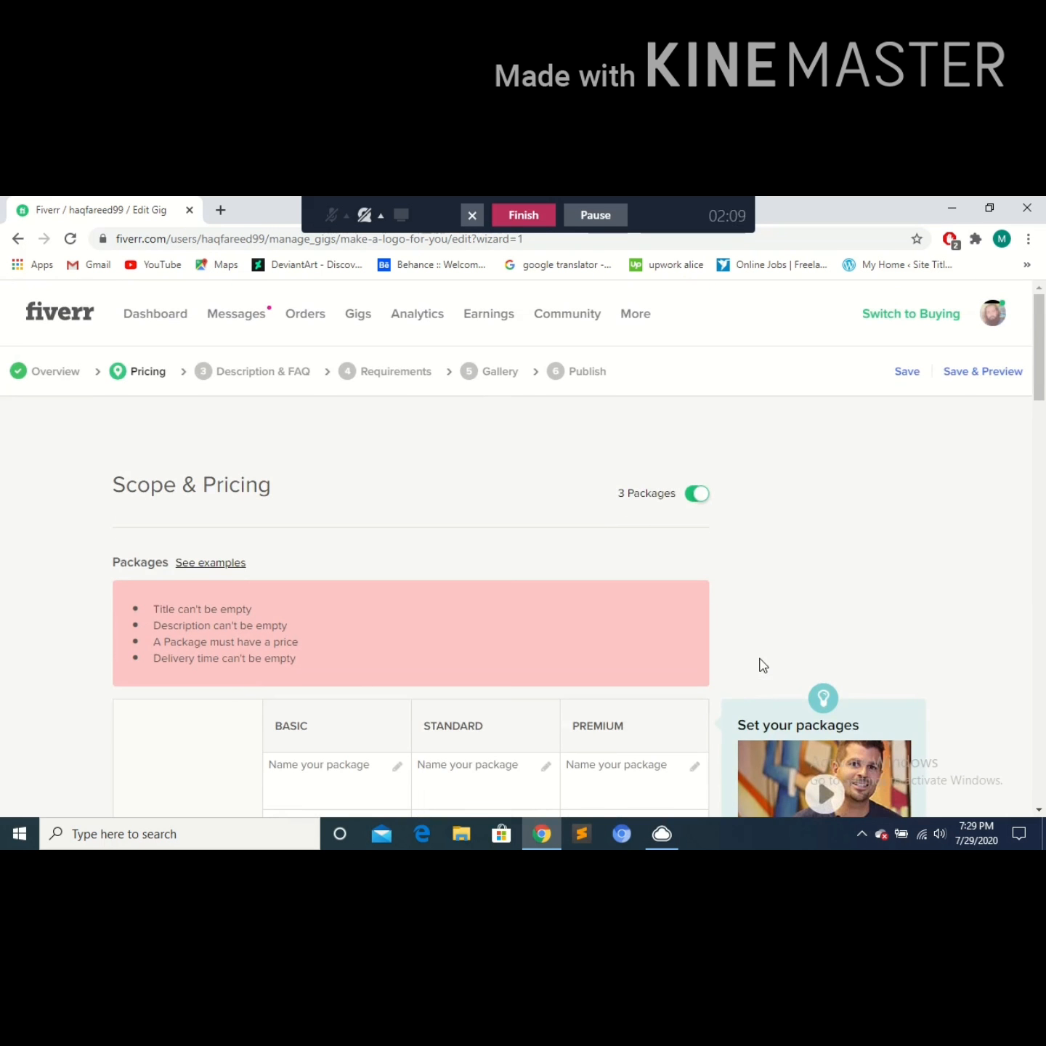
- Name the Basic package "Creating Logo"
{"action": "scroll", "coordinate": [759, 665], "scroll_direction": "down", "scroll_amount": 3}
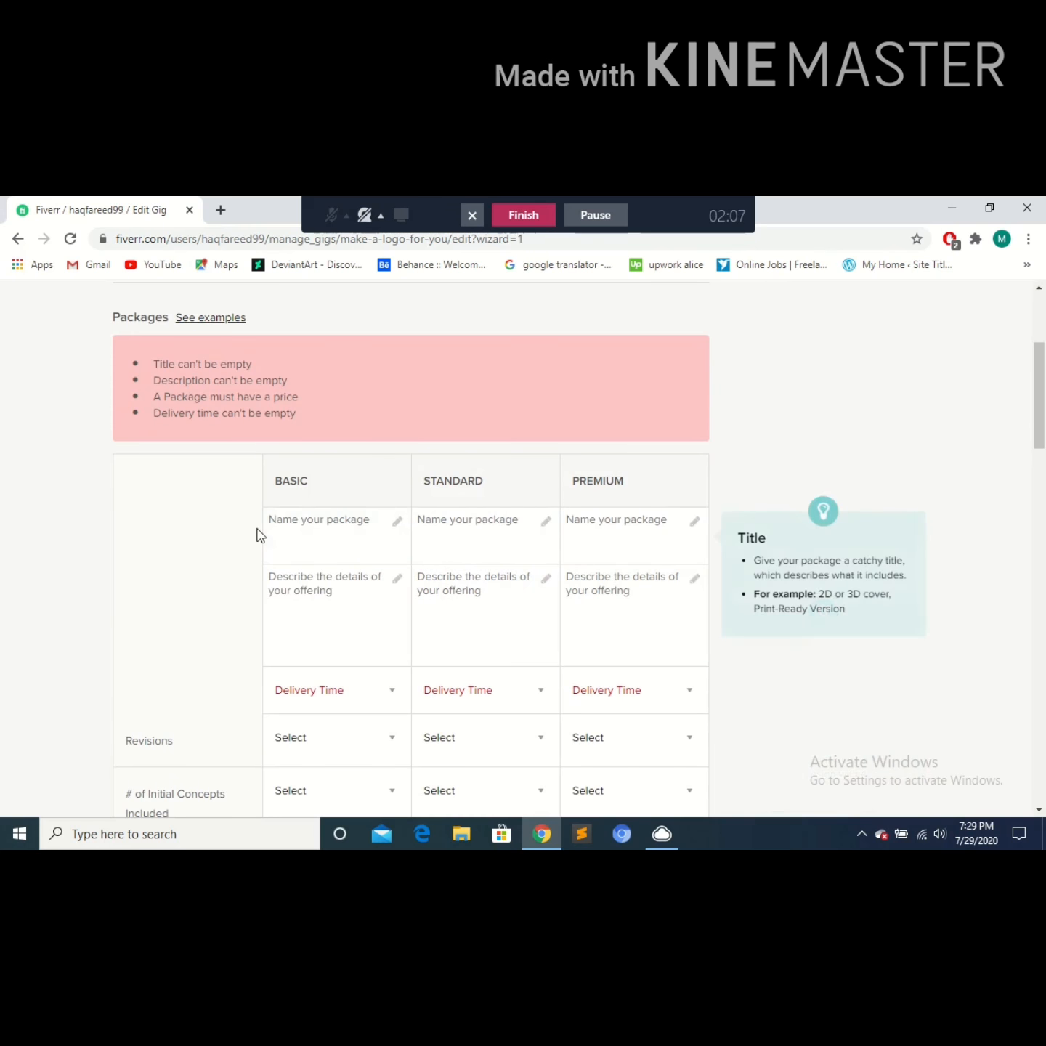
{"action": "left_click", "coordinate": [397, 523]}
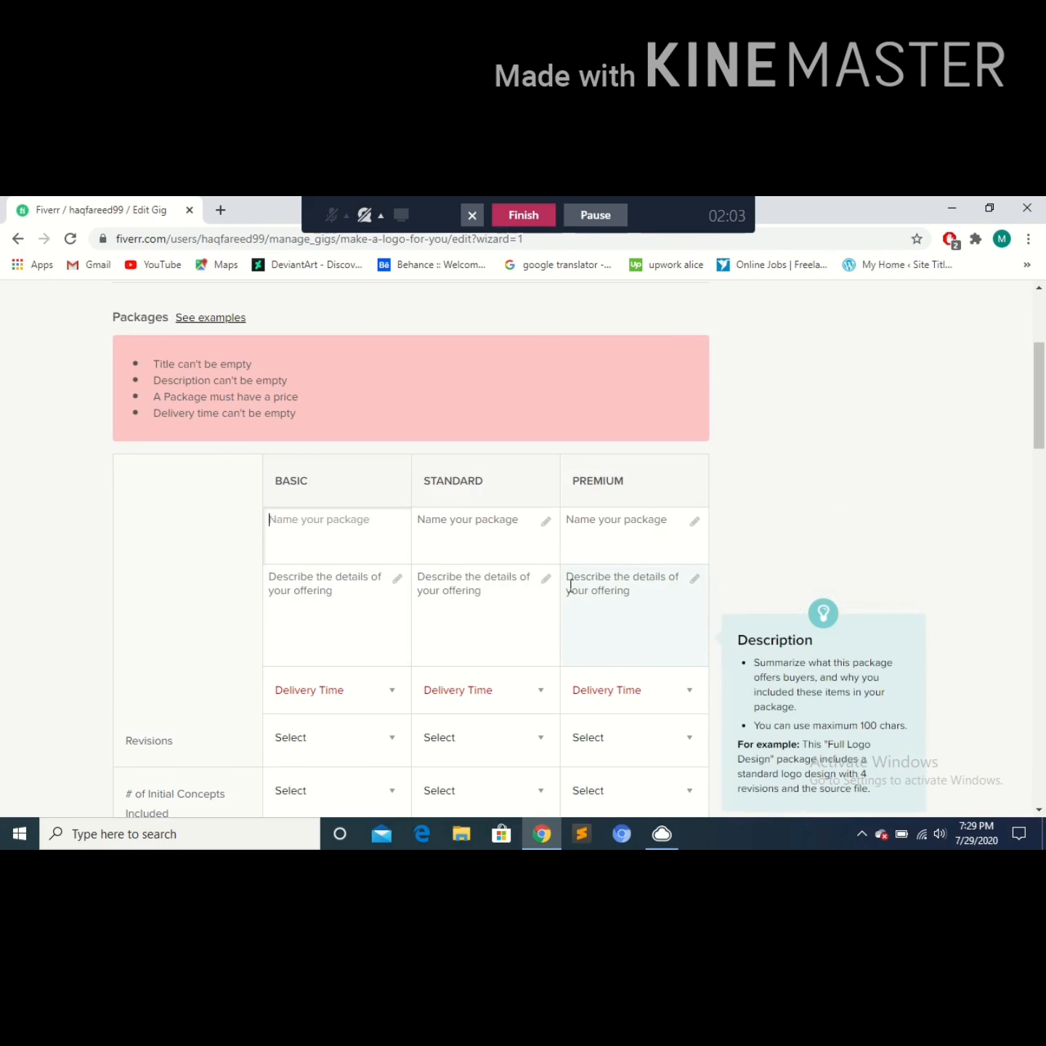
{"action": "type", "text": "L"}
{"action": "key", "text": "BackSpace"}
{"action": "type", "text": "Creating Logo"}
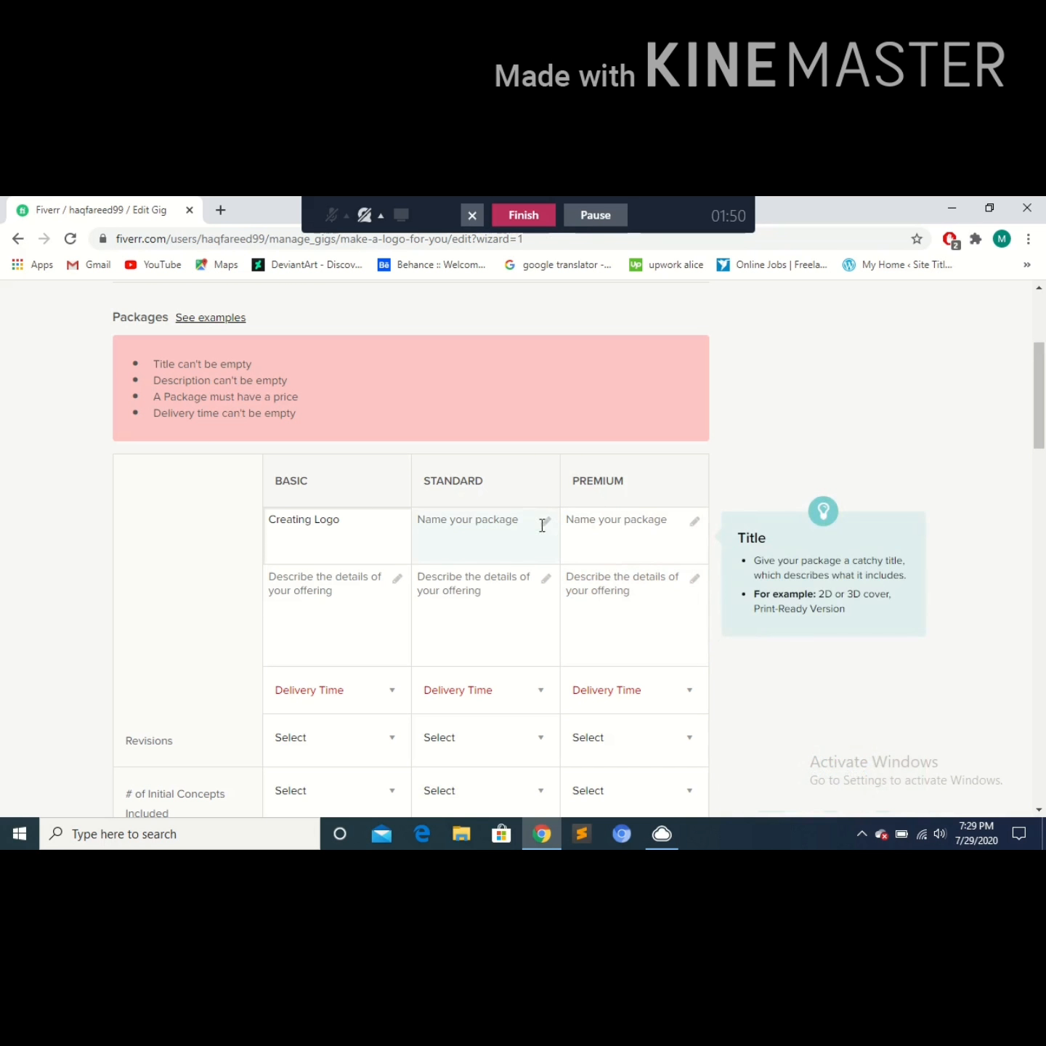
- Turn off the 3 Packages option so that only the Basic package is offered
{"action": "left_click", "coordinate": [849, 461]}
{"action": "scroll", "coordinate": [848, 460], "scroll_direction": "up", "scroll_amount": 2}
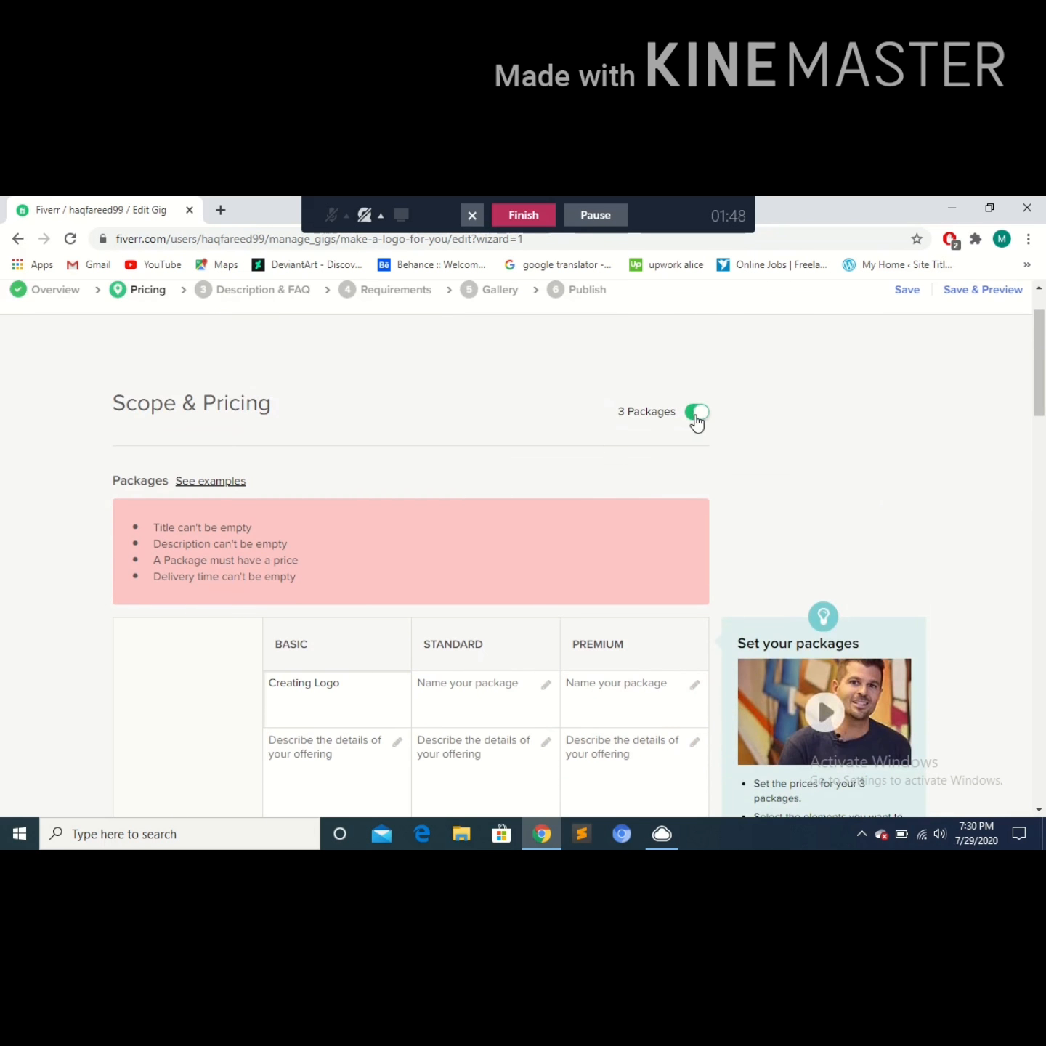
{"action": "scroll", "coordinate": [697, 474], "scroll_direction": "down", "scroll_amount": 2}
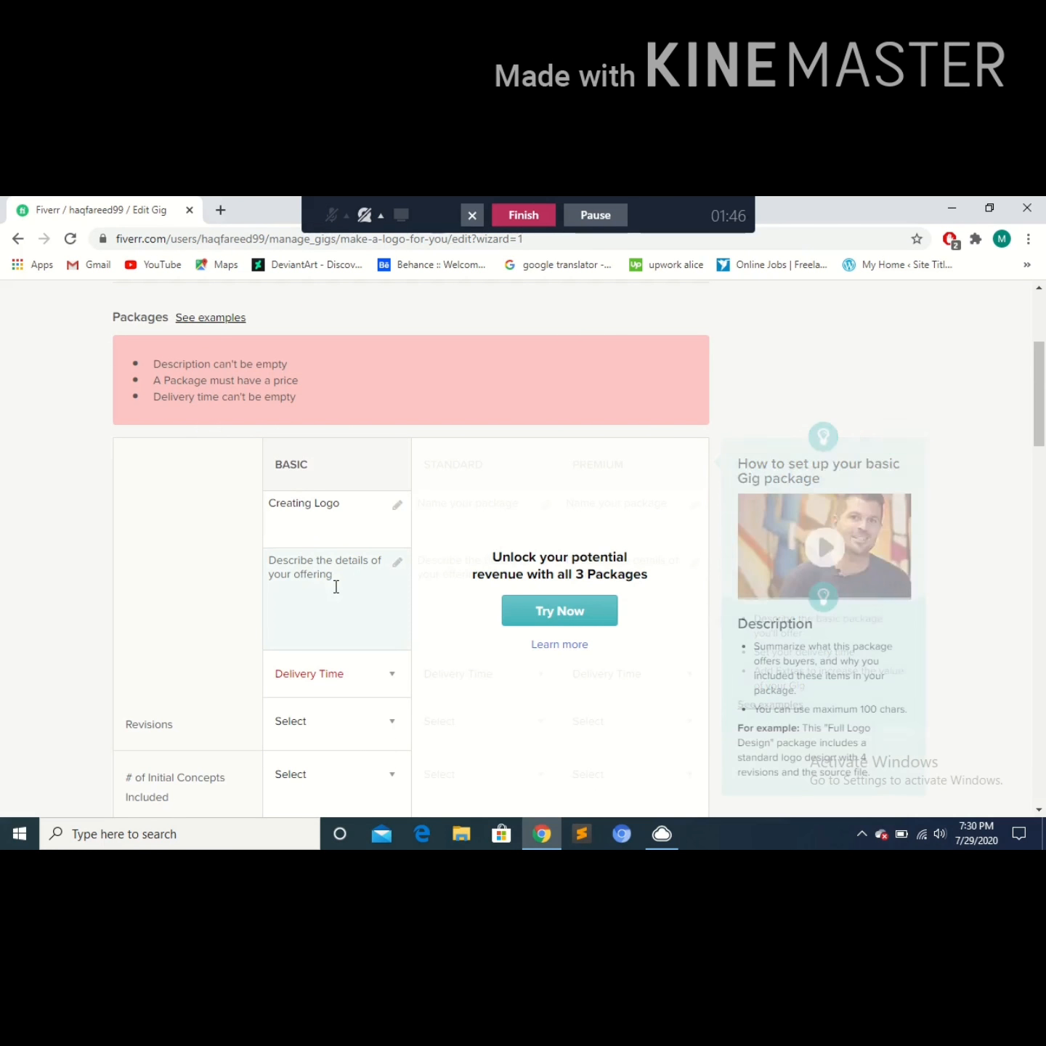
- Describe the Basic package as "I will make a logo for you."
{"action": "left_click", "coordinate": [345, 579]}
{"action": "type", "text": "I"}
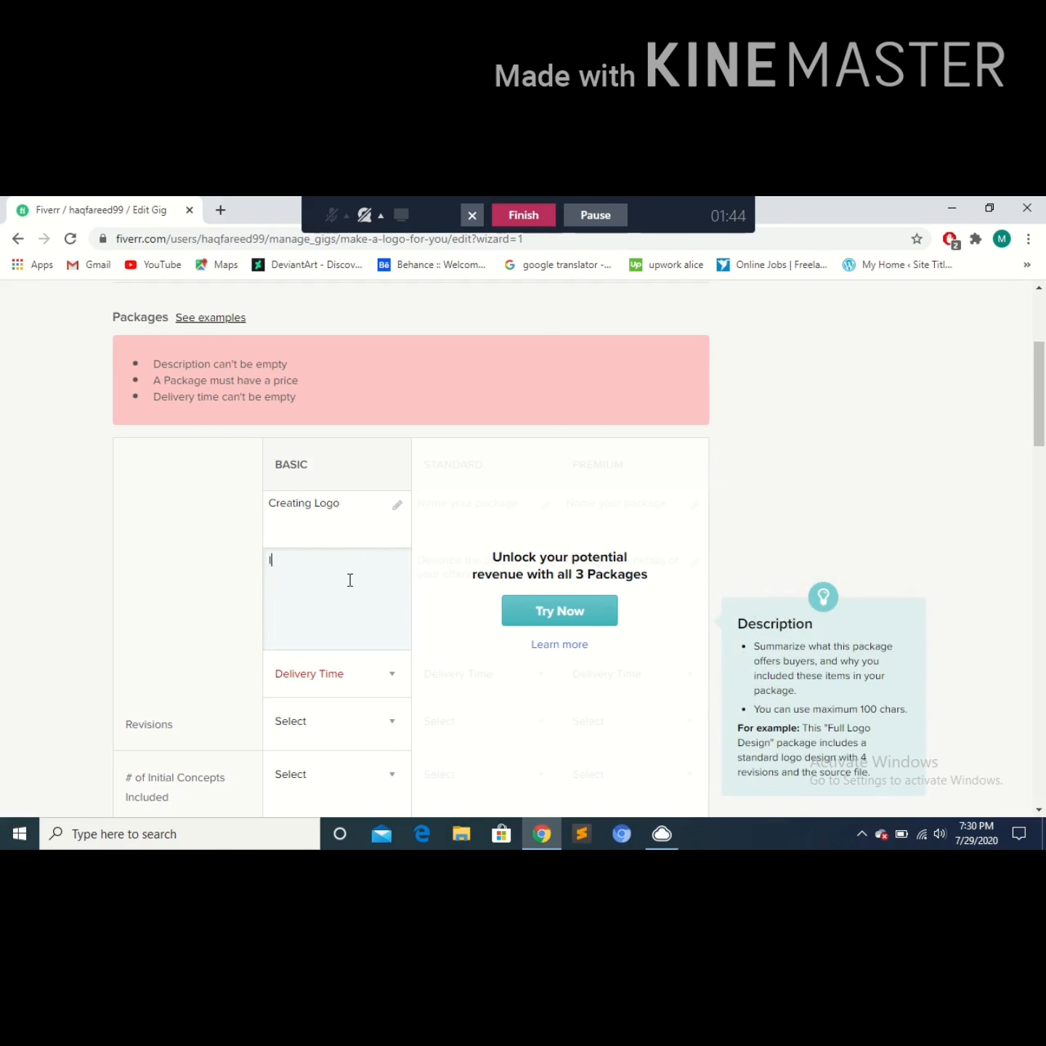
{"action": "type", "text": " will make a logo for you."}
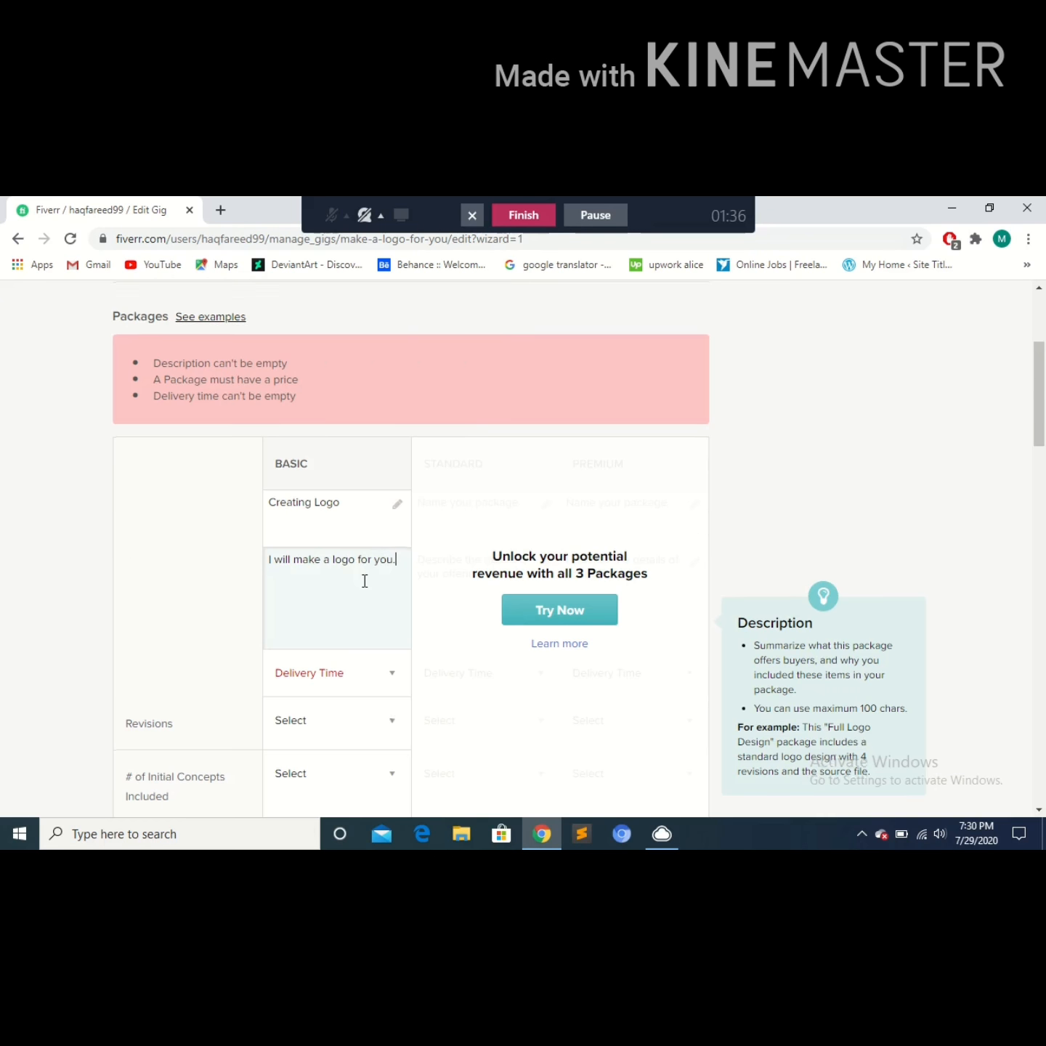
- Set the Basic package to 1 Day Delivery with Unlimited revisions
{"action": "scroll", "coordinate": [361, 584], "scroll_direction": "down", "scroll_amount": 1}
{"action": "left_click", "coordinate": [378, 532]}
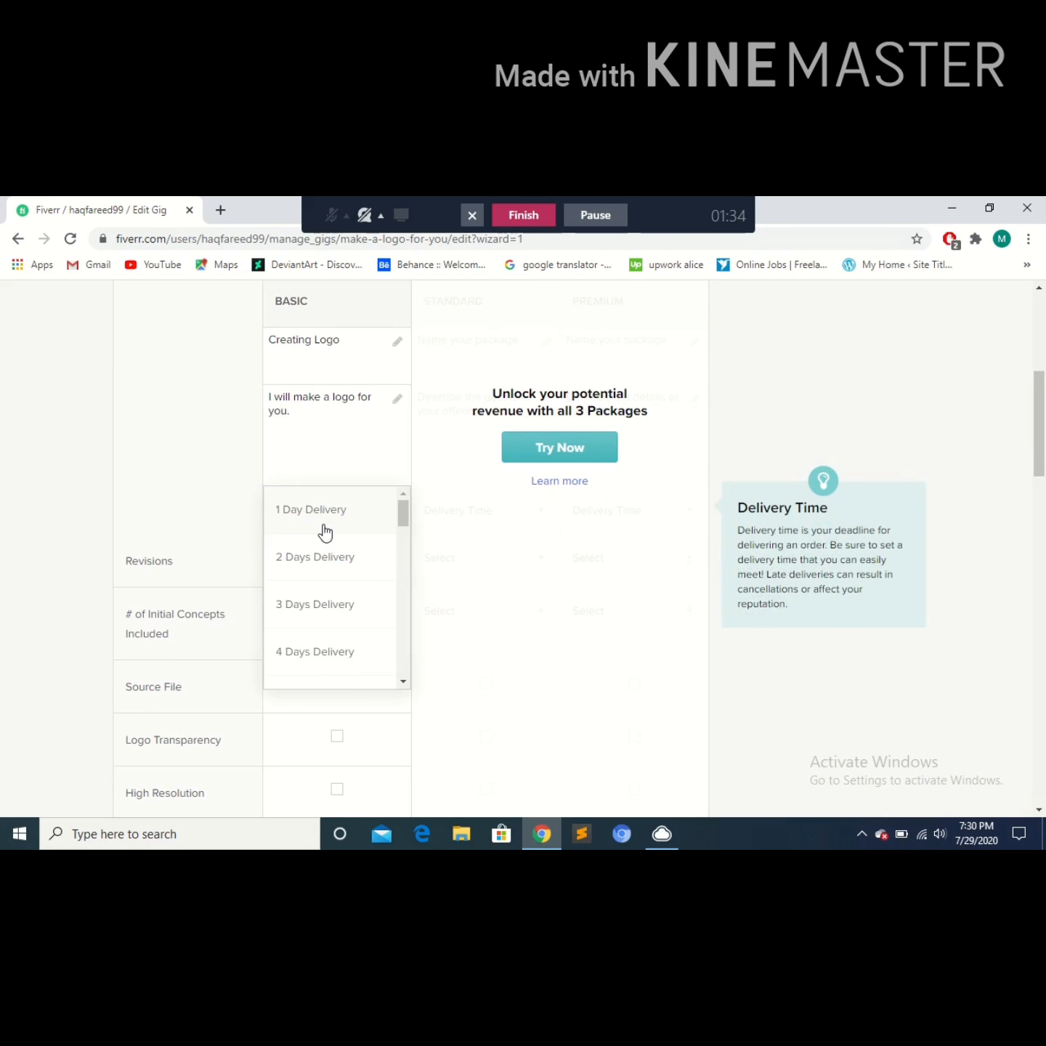
{"action": "left_click", "coordinate": [322, 524]}
{"action": "left_click", "coordinate": [367, 571]}
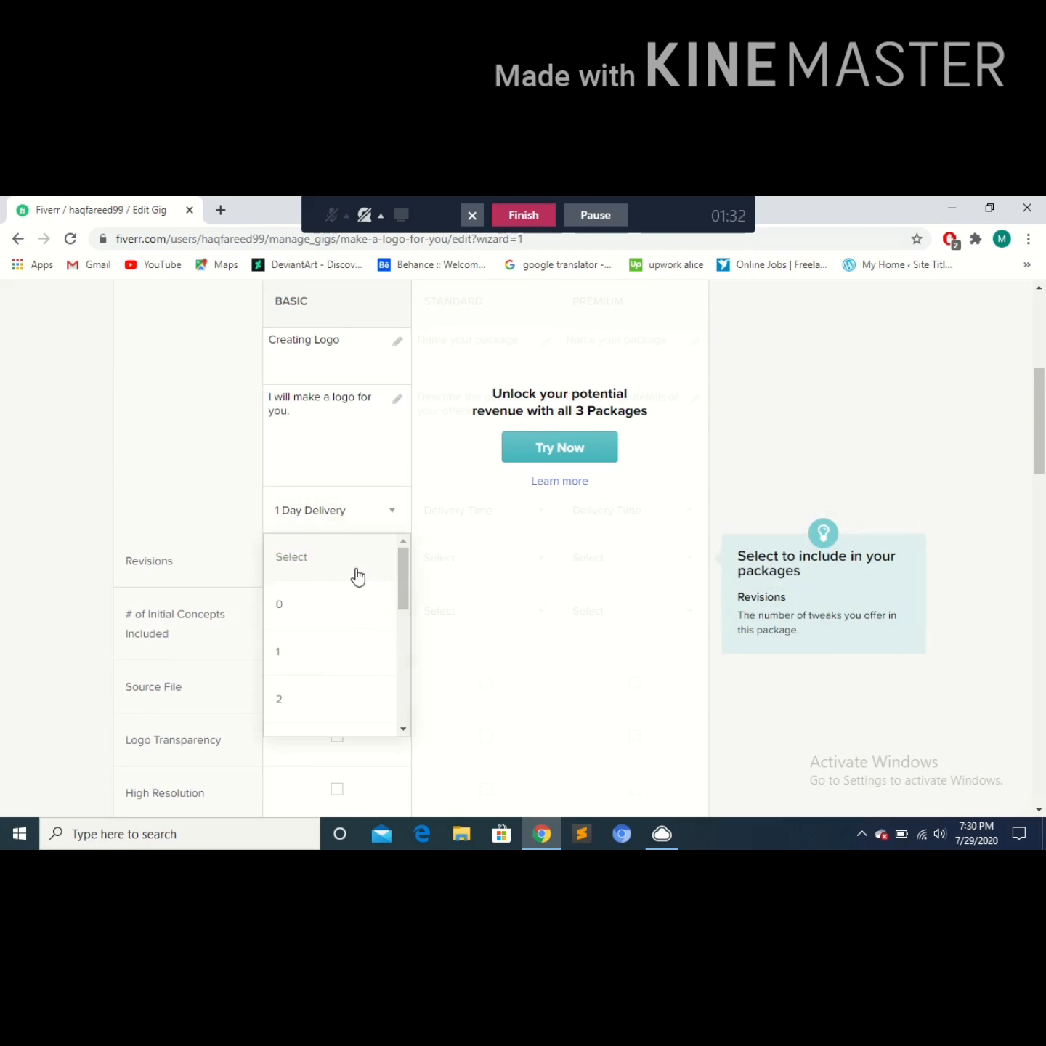
{"action": "scroll", "coordinate": [301, 658], "scroll_direction": "down", "scroll_amount": 8}
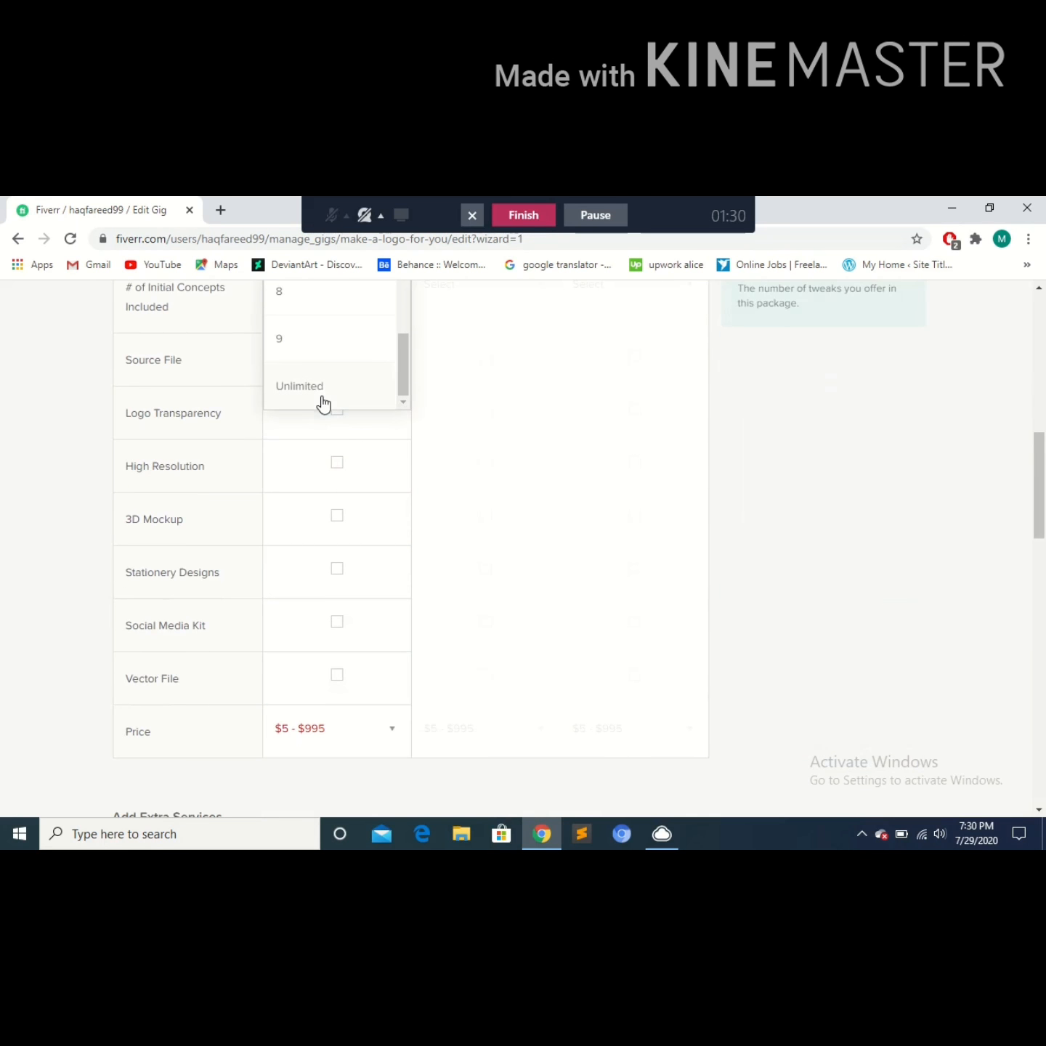
{"action": "left_click", "coordinate": [577, 596]}
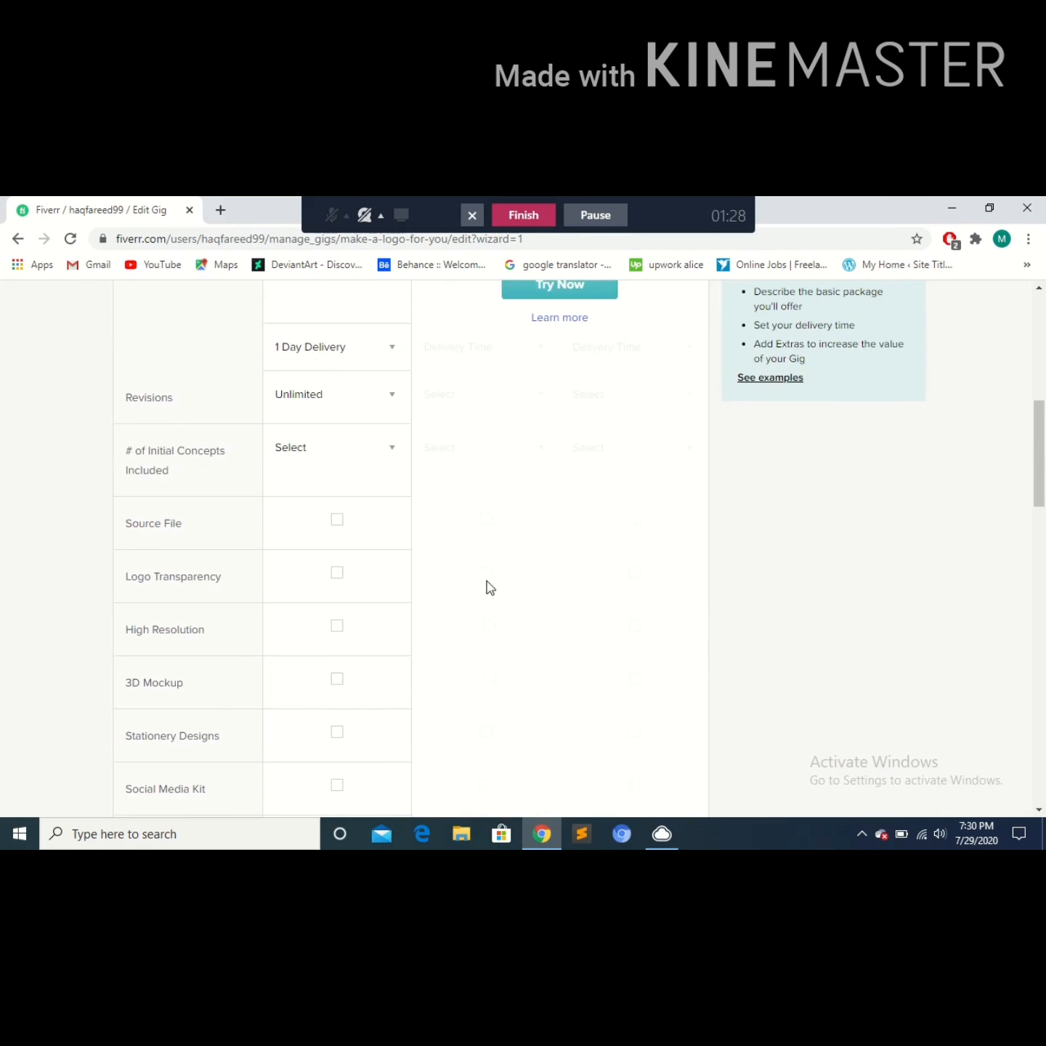
- Try to include the 3D Mockup in the Basic package
{"action": "mouse_move", "coordinate": [252, 469]}
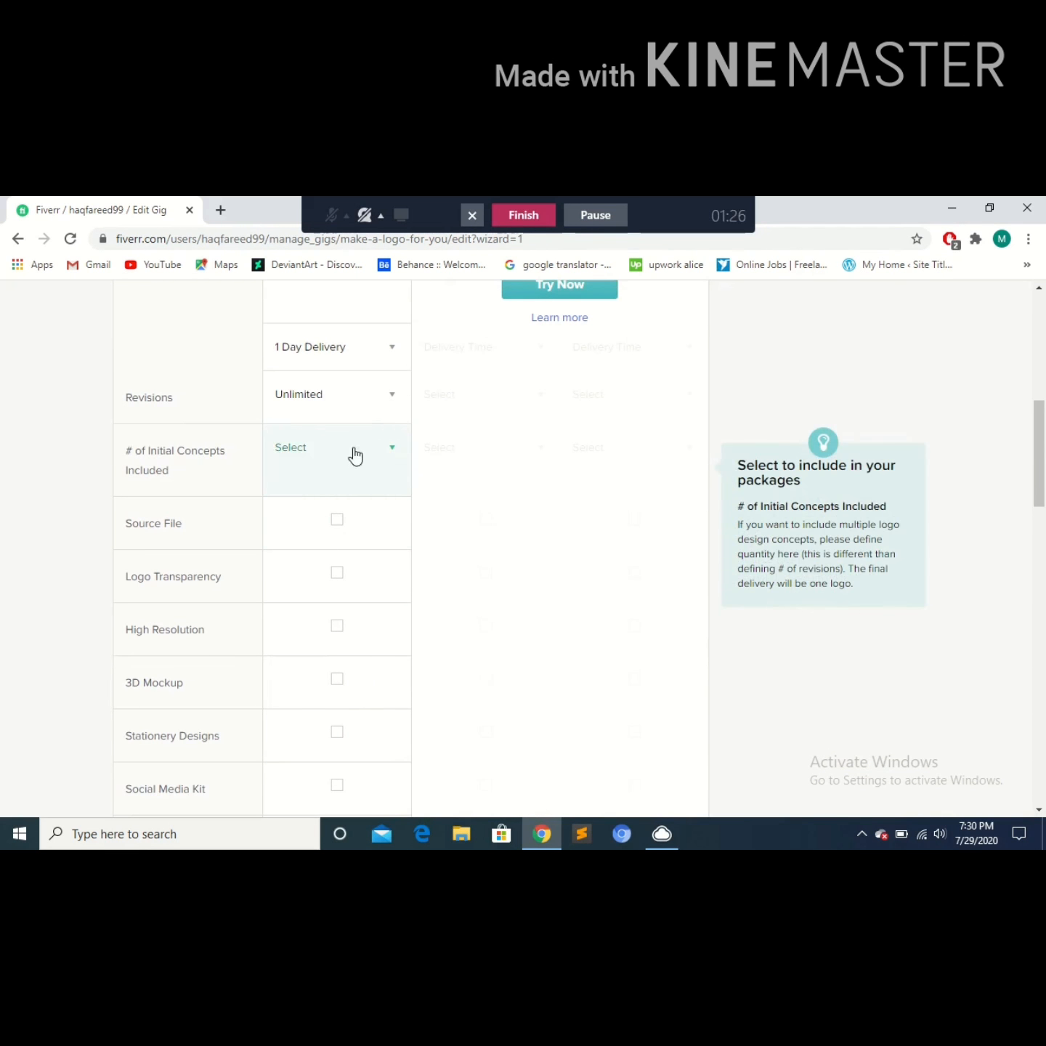
{"action": "left_click", "coordinate": [392, 448]}
{"action": "left_click", "coordinate": [392, 448]}
{"action": "scroll", "coordinate": [385, 530], "scroll_direction": "down", "scroll_amount": 1}
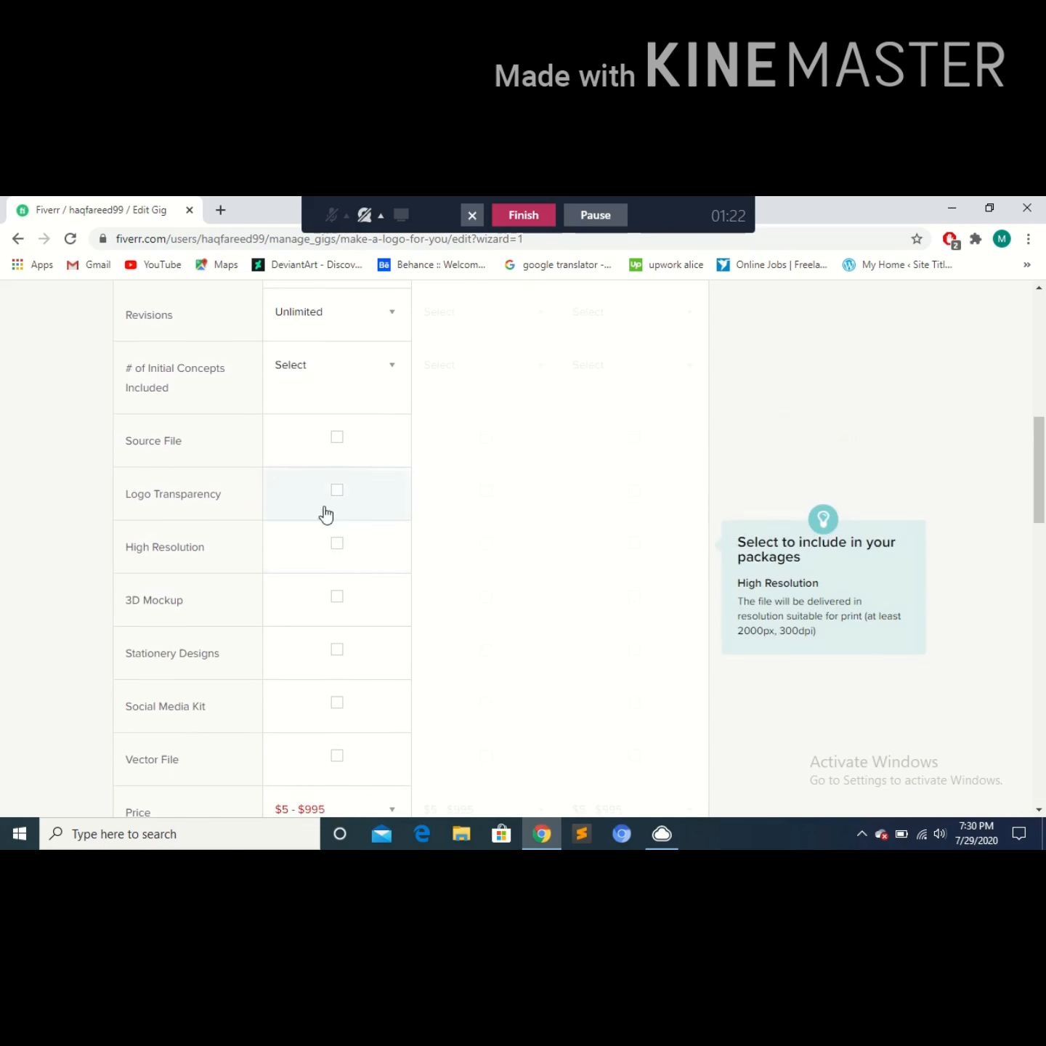
{"action": "scroll", "coordinate": [324, 514], "scroll_direction": "down", "scroll_amount": 1}
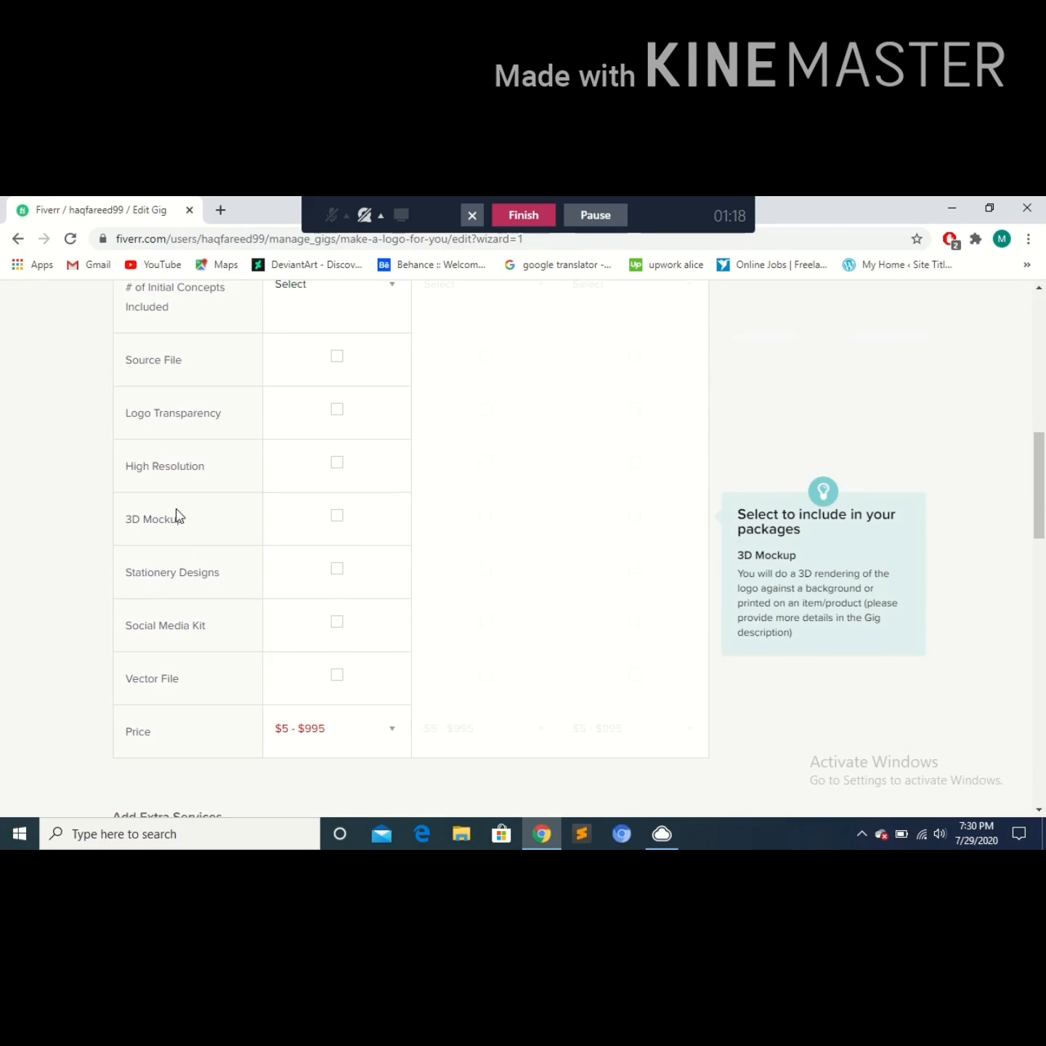
{"action": "left_click", "coordinate": [337, 517]}
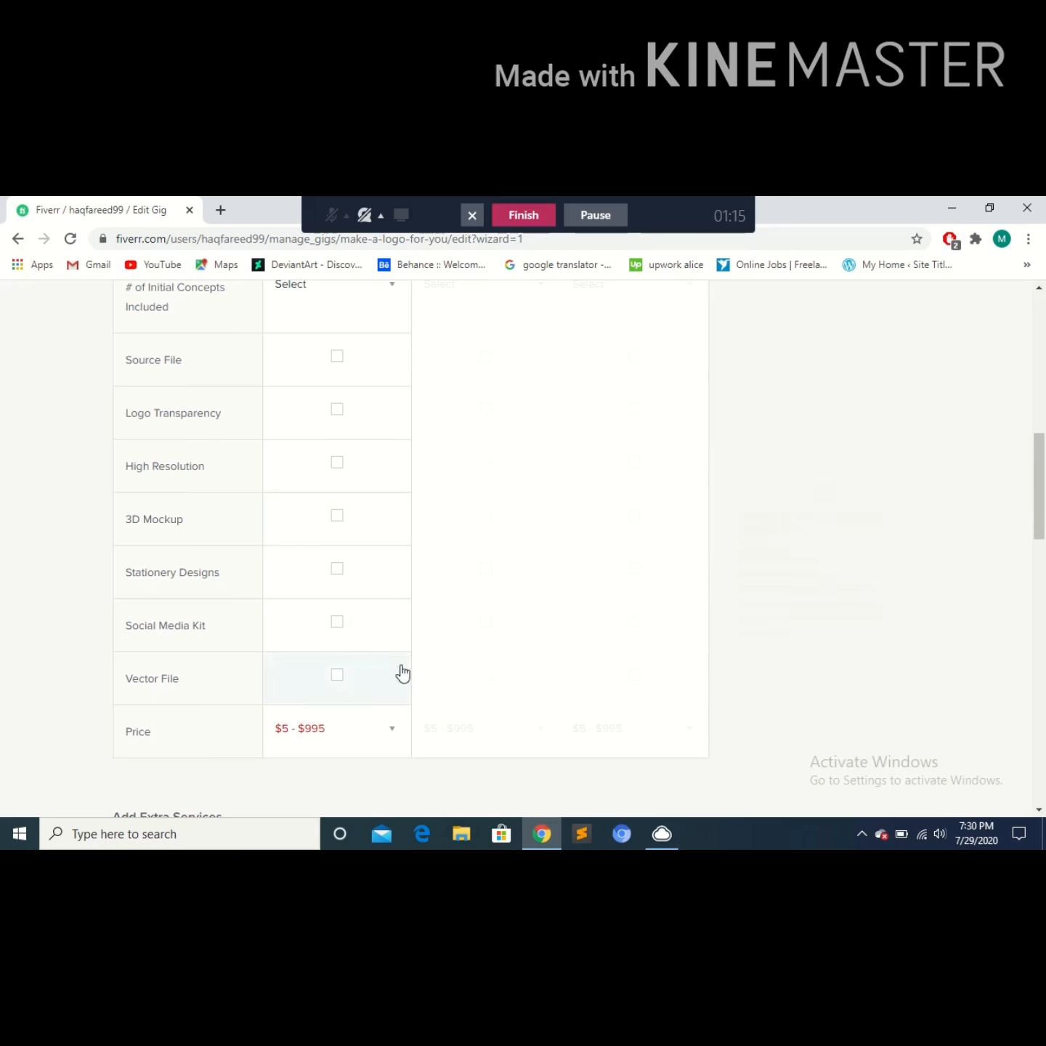
- Set the Basic package's price to $5
{"action": "scroll", "coordinate": [439, 672], "scroll_direction": "down", "scroll_amount": 1}
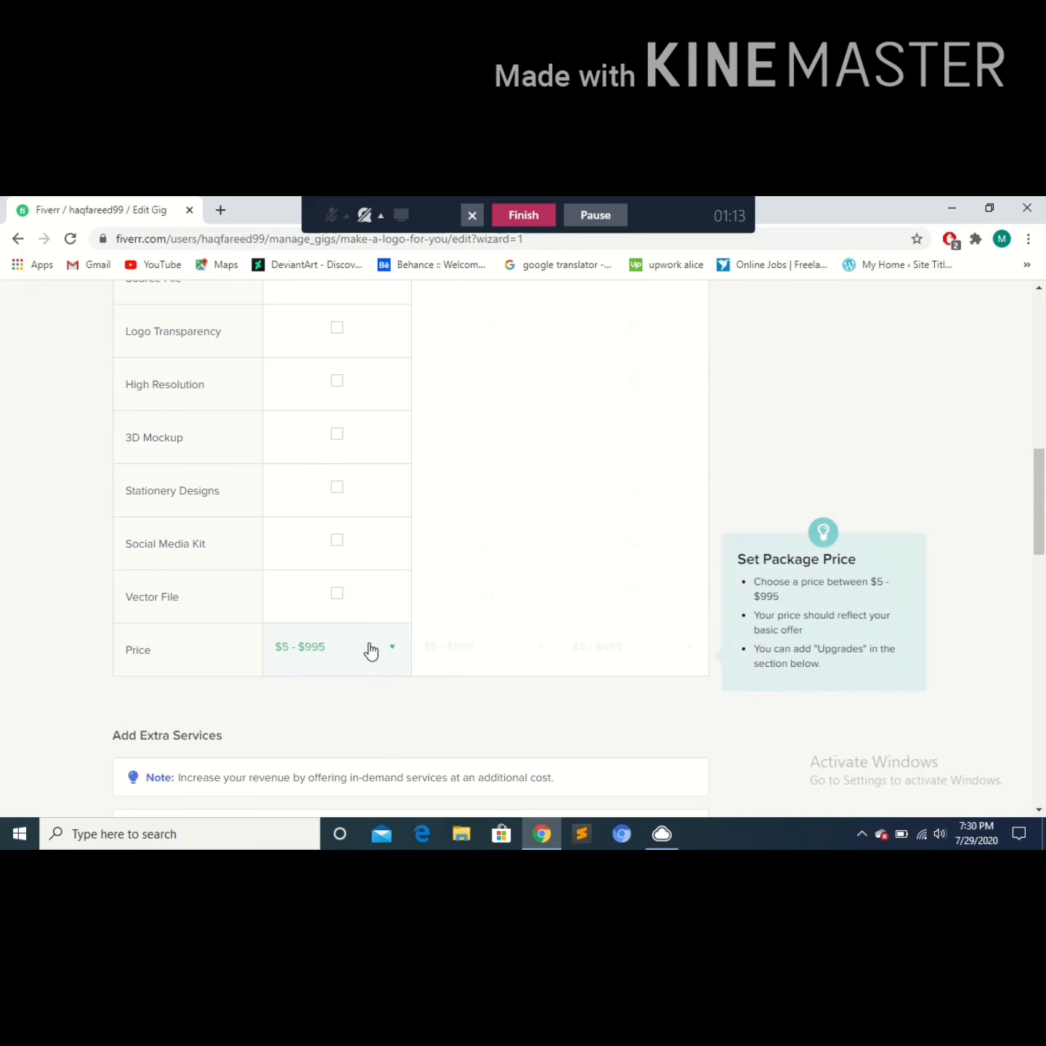
{"action": "left_click", "coordinate": [341, 658]}
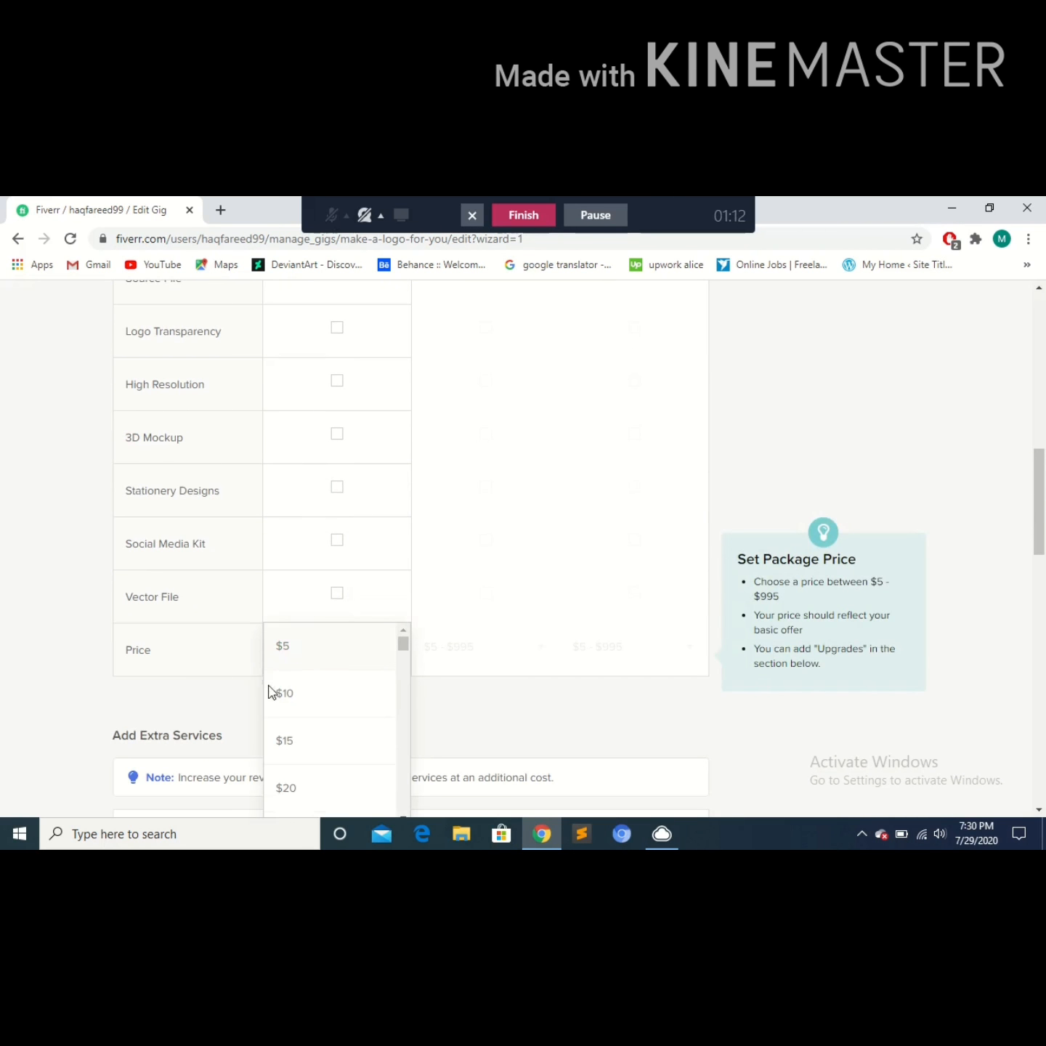
{"action": "left_click", "coordinate": [503, 675]}
- Deselect the Extra fast delivery and Vector File options in the extra services
{"action": "scroll", "coordinate": [528, 684], "scroll_direction": "down", "scroll_amount": 4}
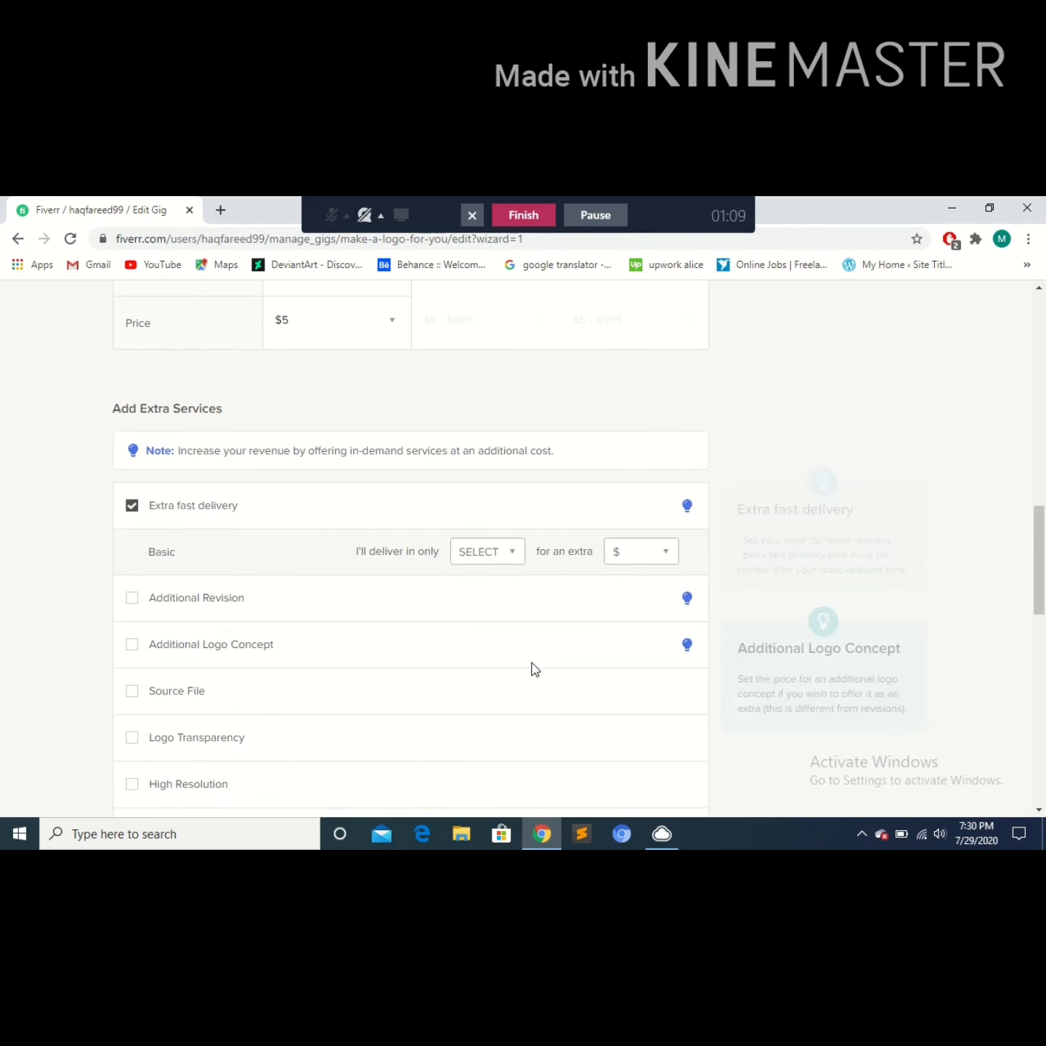
{"action": "left_click", "coordinate": [131, 507]}
{"action": "scroll", "coordinate": [396, 609], "scroll_direction": "down", "scroll_amount": 3}
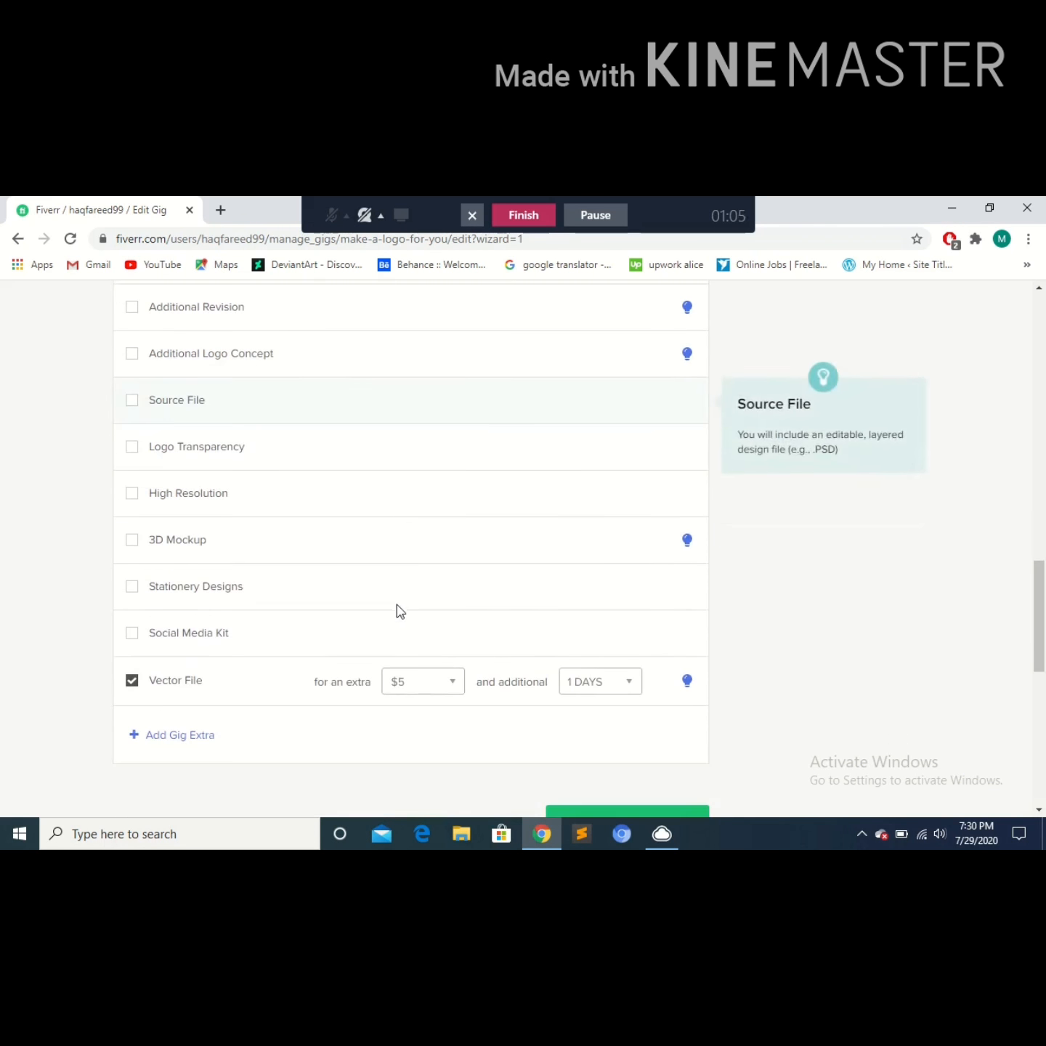
{"action": "left_click", "coordinate": [132, 679]}
{"action": "scroll", "coordinate": [470, 710], "scroll_direction": "down", "scroll_amount": 1}
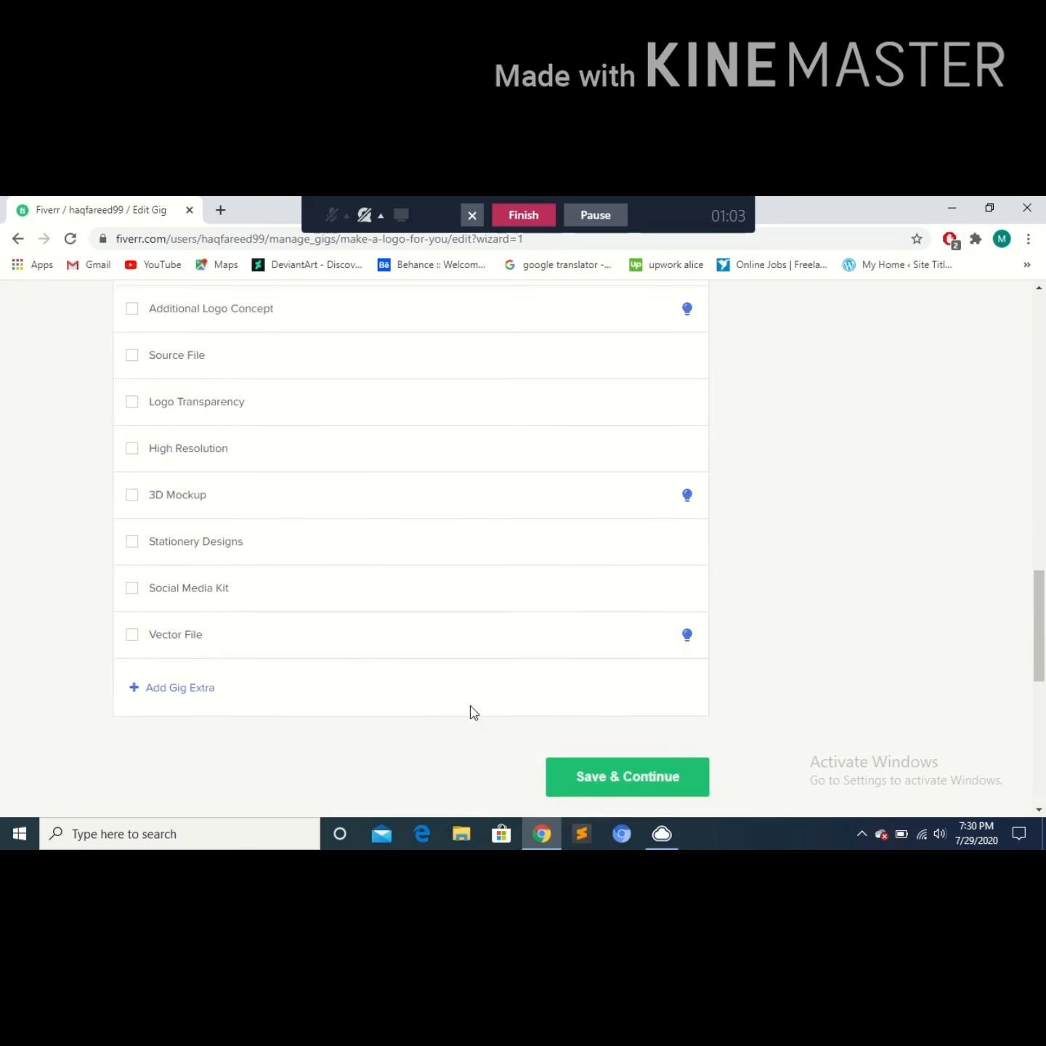
- Save the pricing and start the gig description with "Hi" and "I am a logo designer i can make a Logo for your company ."
{"action": "scroll", "coordinate": [470, 711], "scroll_direction": "down", "scroll_amount": 3}
{"action": "left_click", "coordinate": [632, 592]}
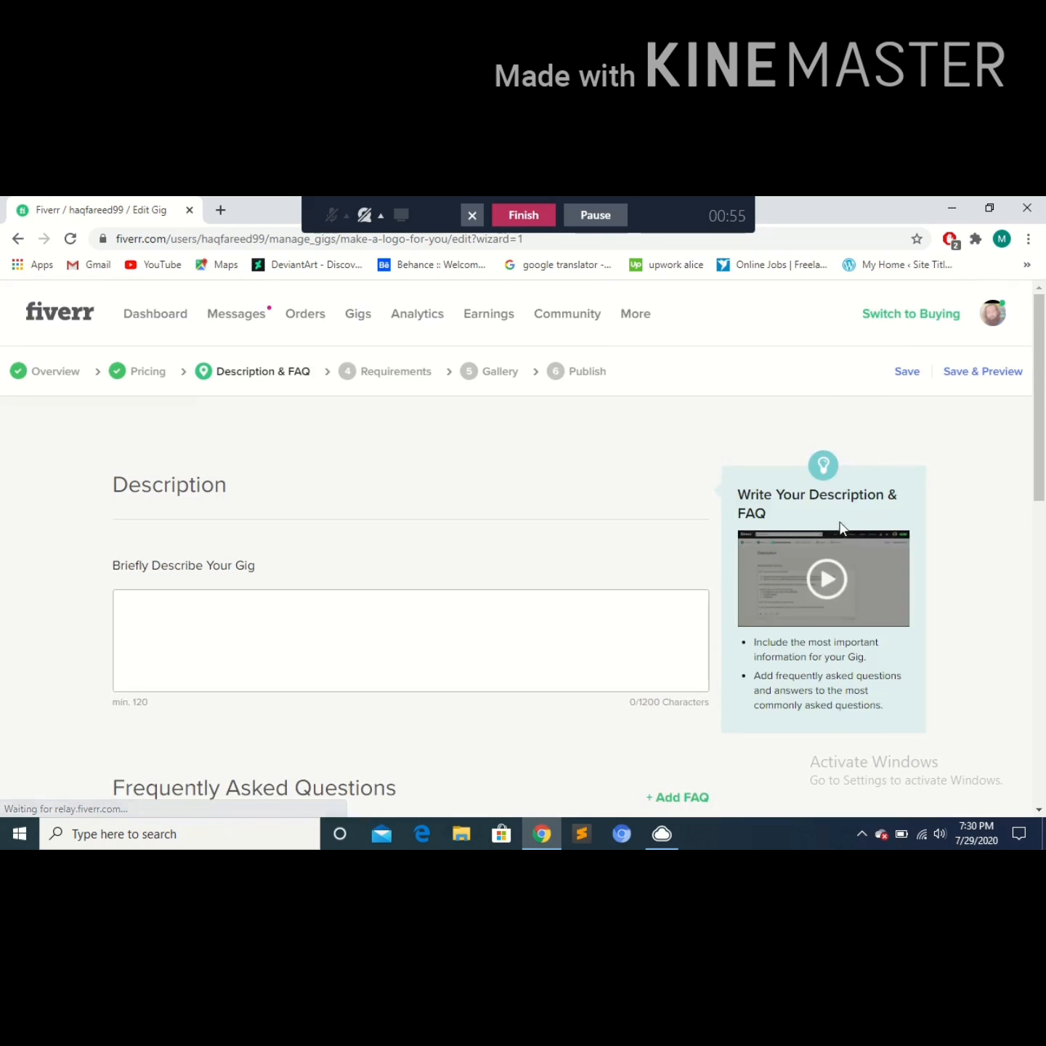
{"action": "left_click", "coordinate": [340, 616]}
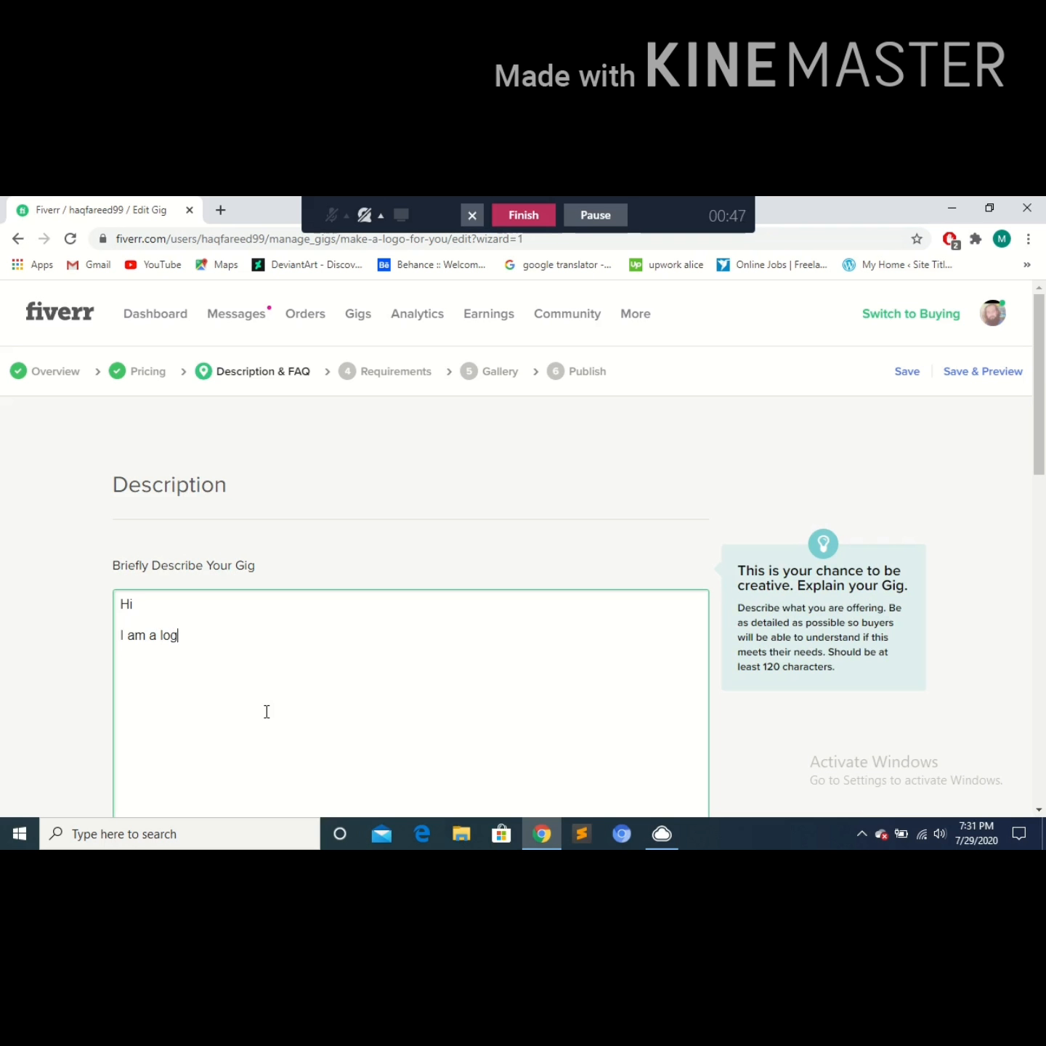
{"action": "type", "text": "signer i can make "}
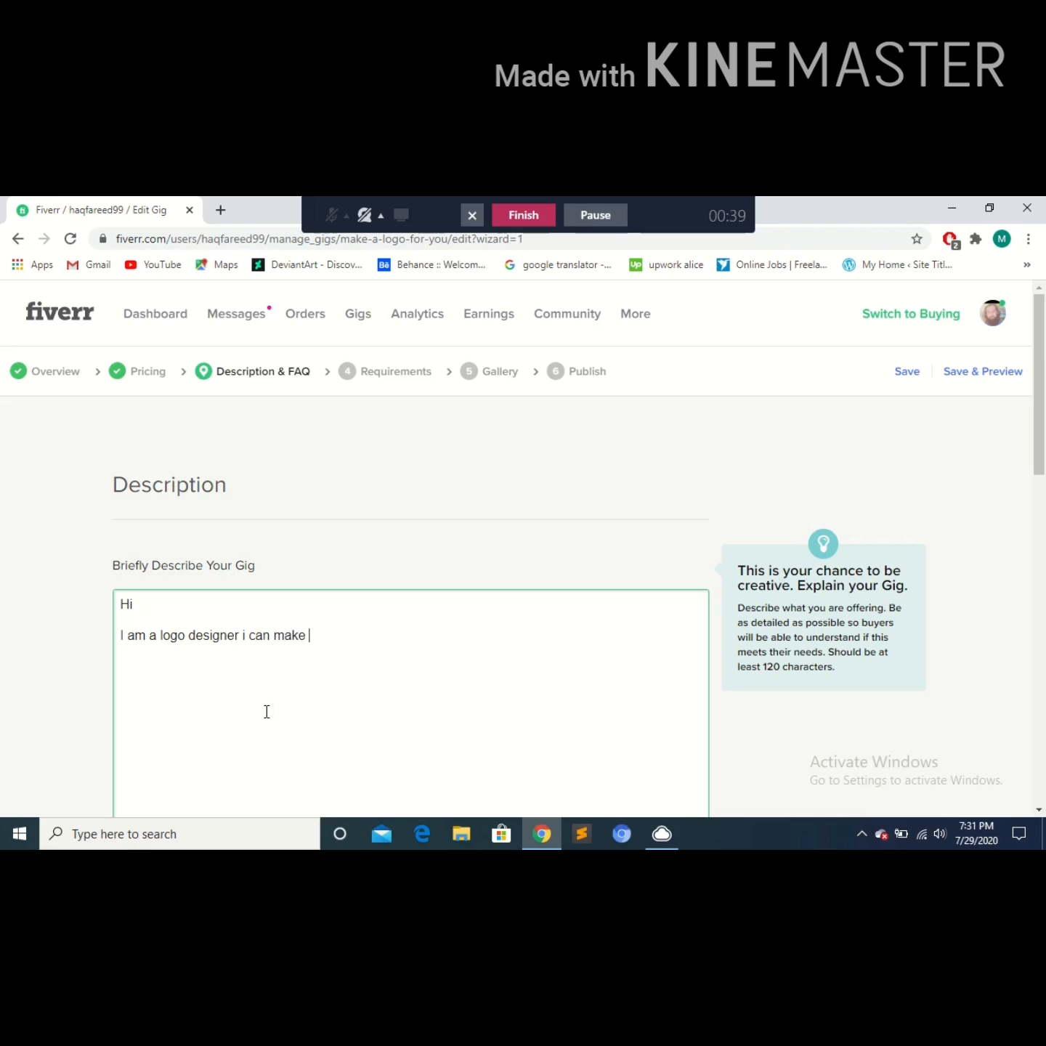
{"action": "type", "text": "a Logo for your "}
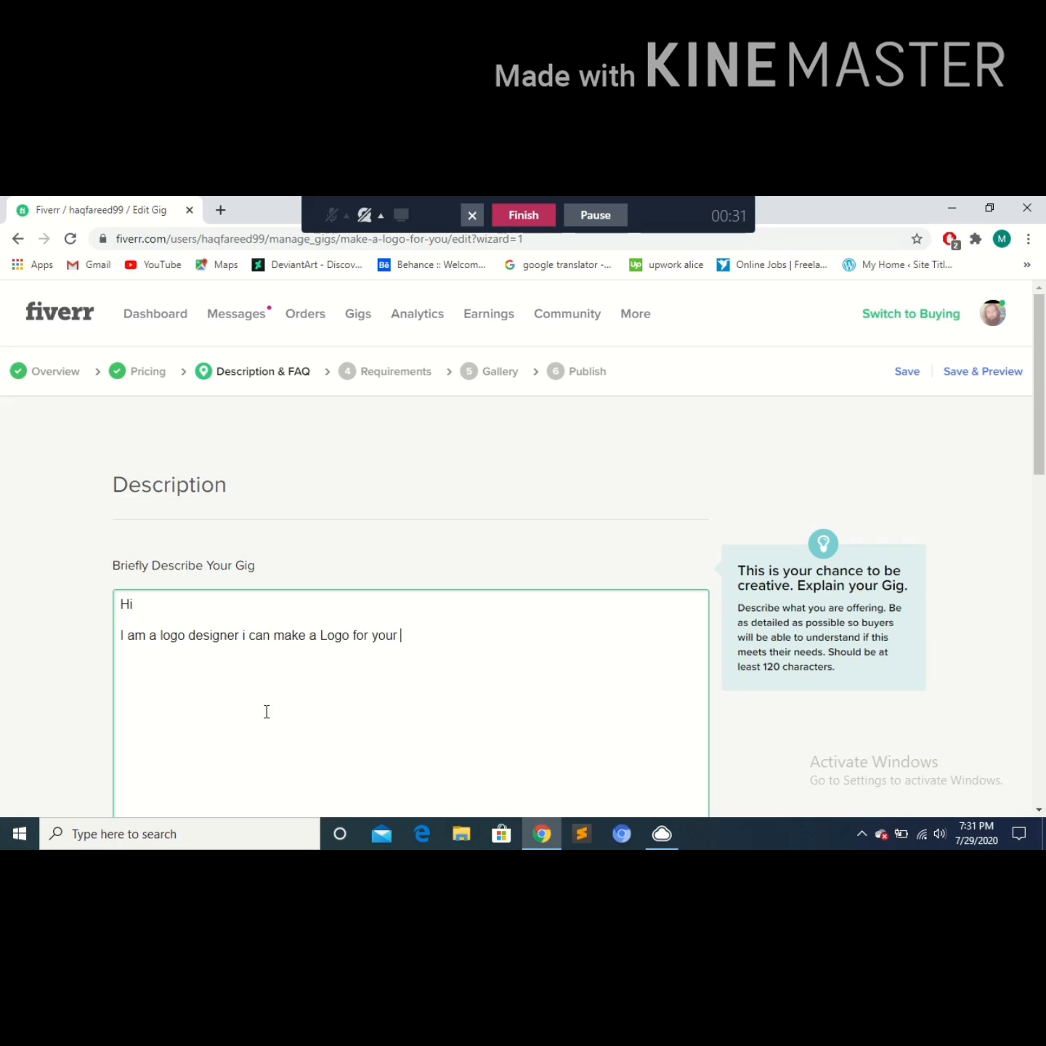
{"action": "type", "text": "company ."}
{"action": "key", "text": "Return"}
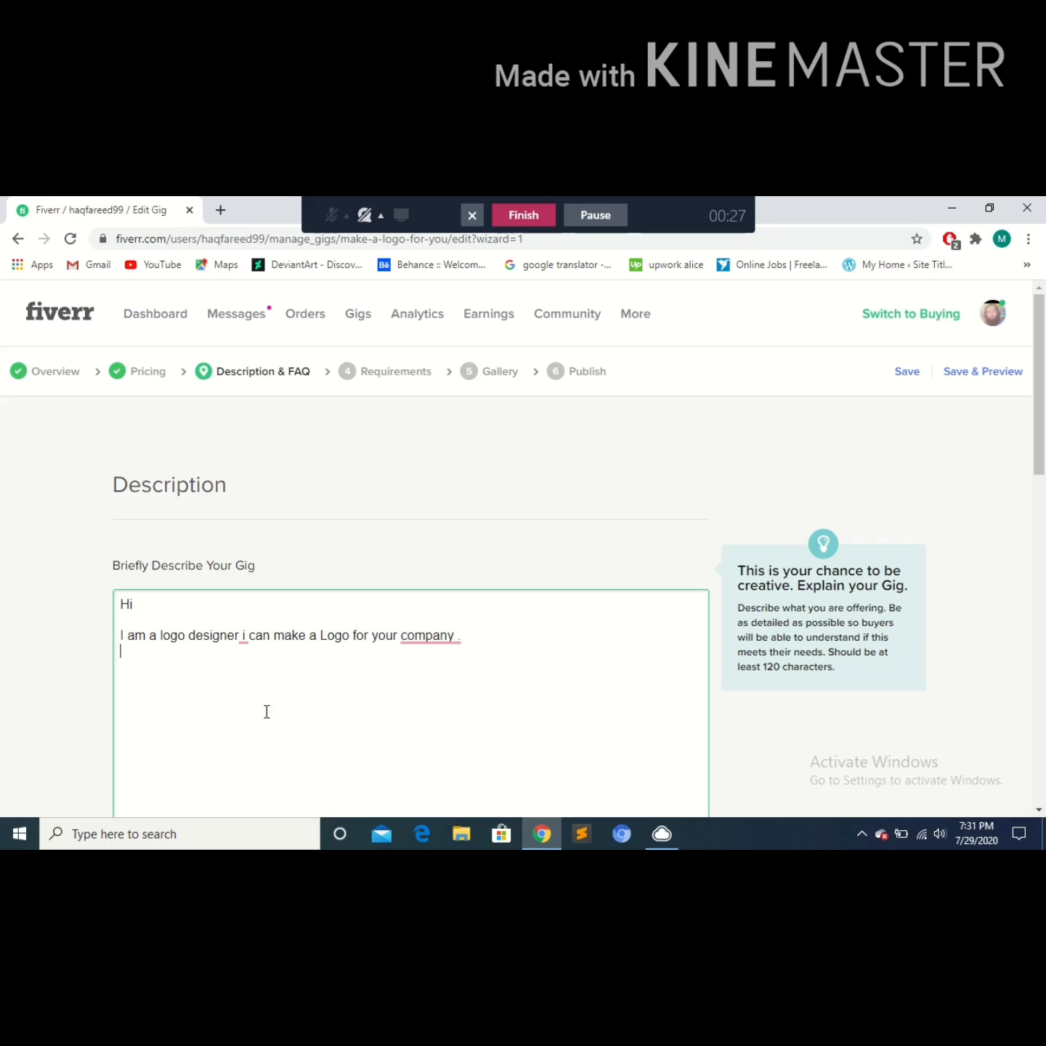
- Add the line "You can visit my profile and satisfy please." to the gig description
{"action": "type", "text": "You can visit my pro"}
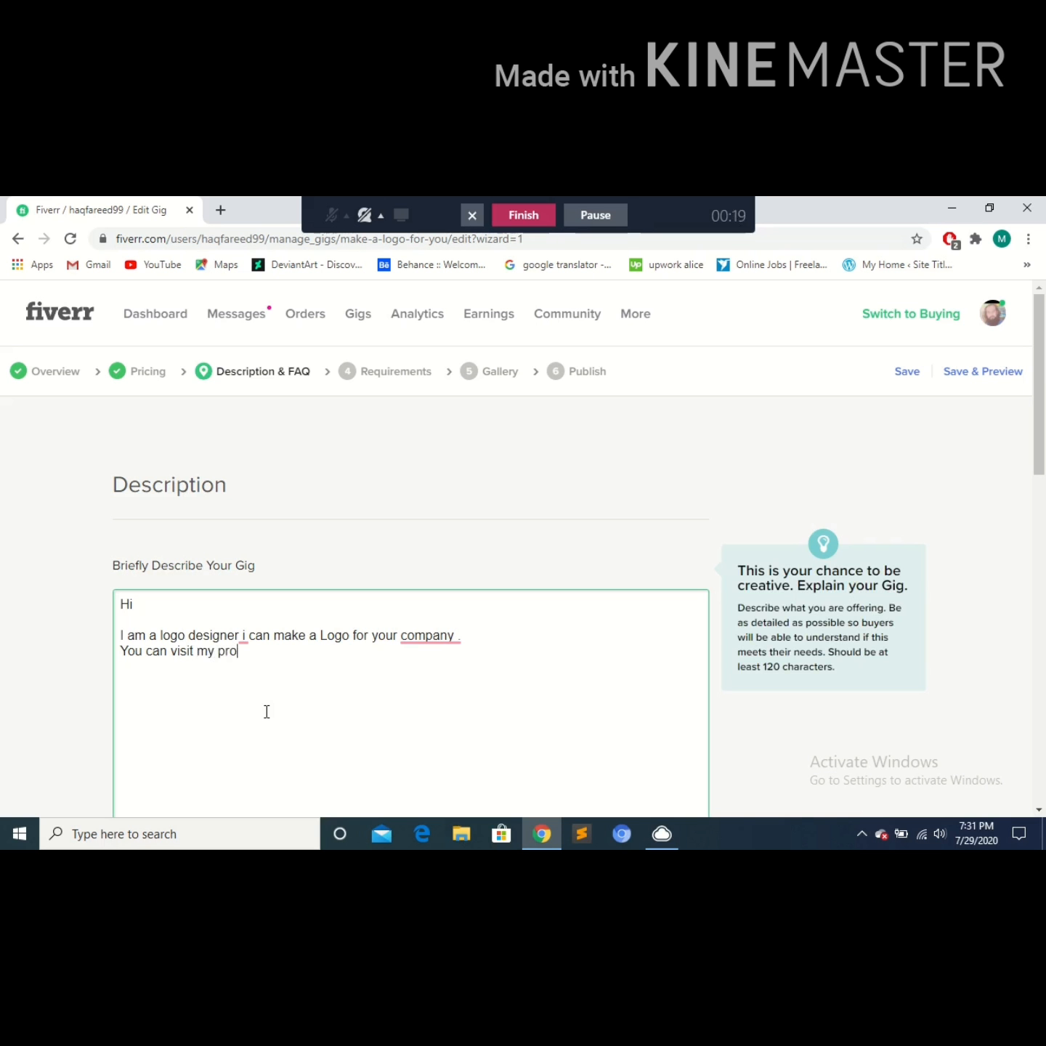
{"action": "type", "text": "file and satisfy plea"}
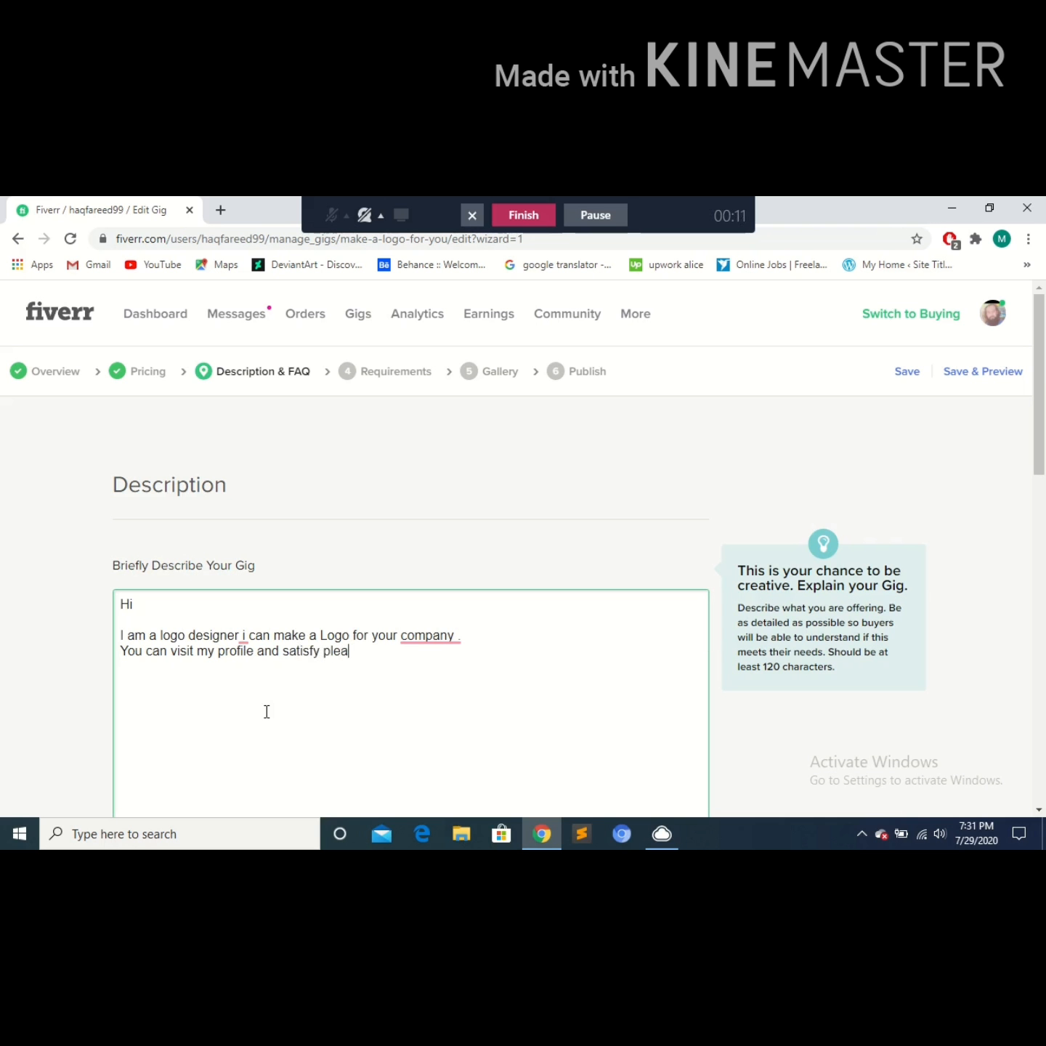
{"action": "type", "text": "se."}
- Accept the suggested corrections: a comma after "satisfy", no space before the period after "company", and a capital "I" before "can"
{"action": "mouse_move", "coordinate": [349, 651]}
{"action": "left_click", "coordinate": [367, 700]}
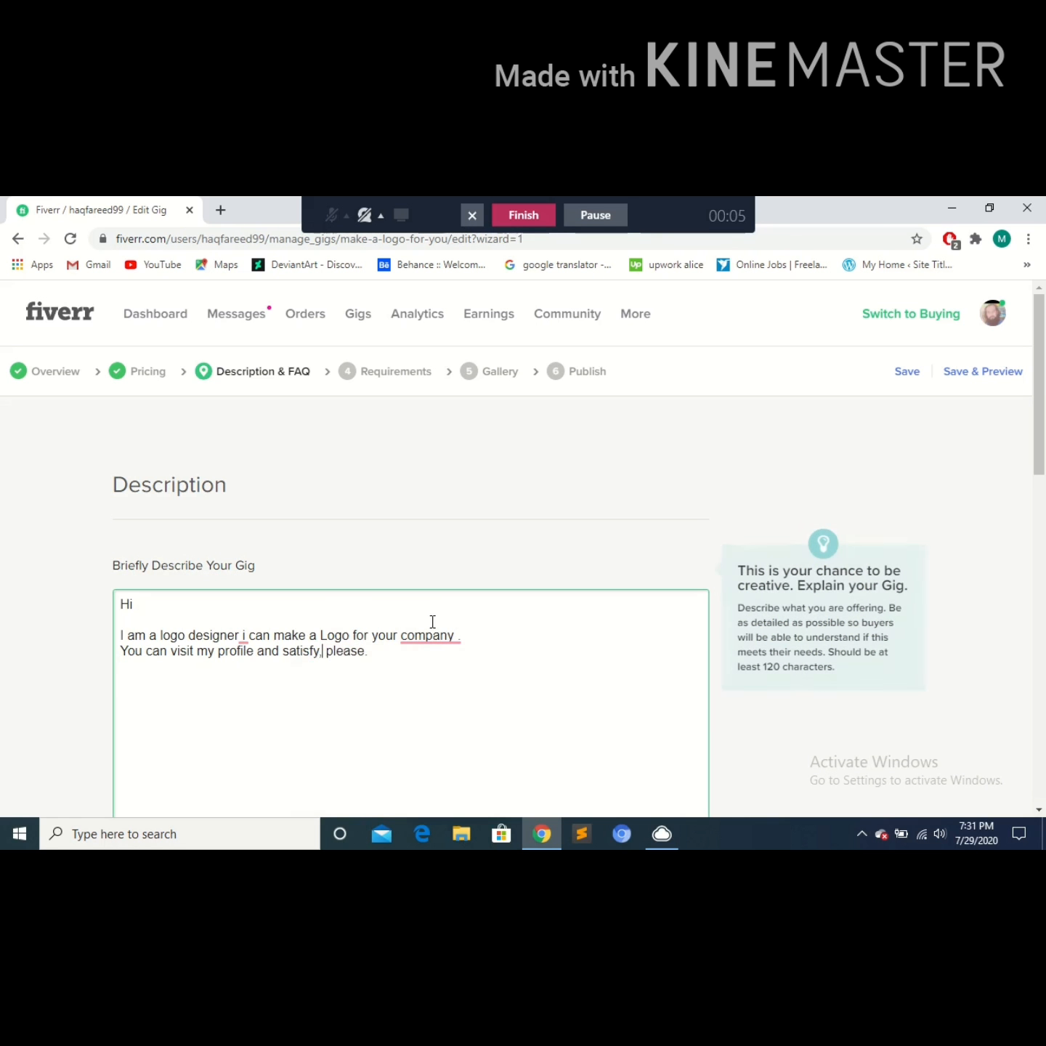
{"action": "mouse_move", "coordinate": [429, 632]}
{"action": "left_click", "coordinate": [439, 685]}
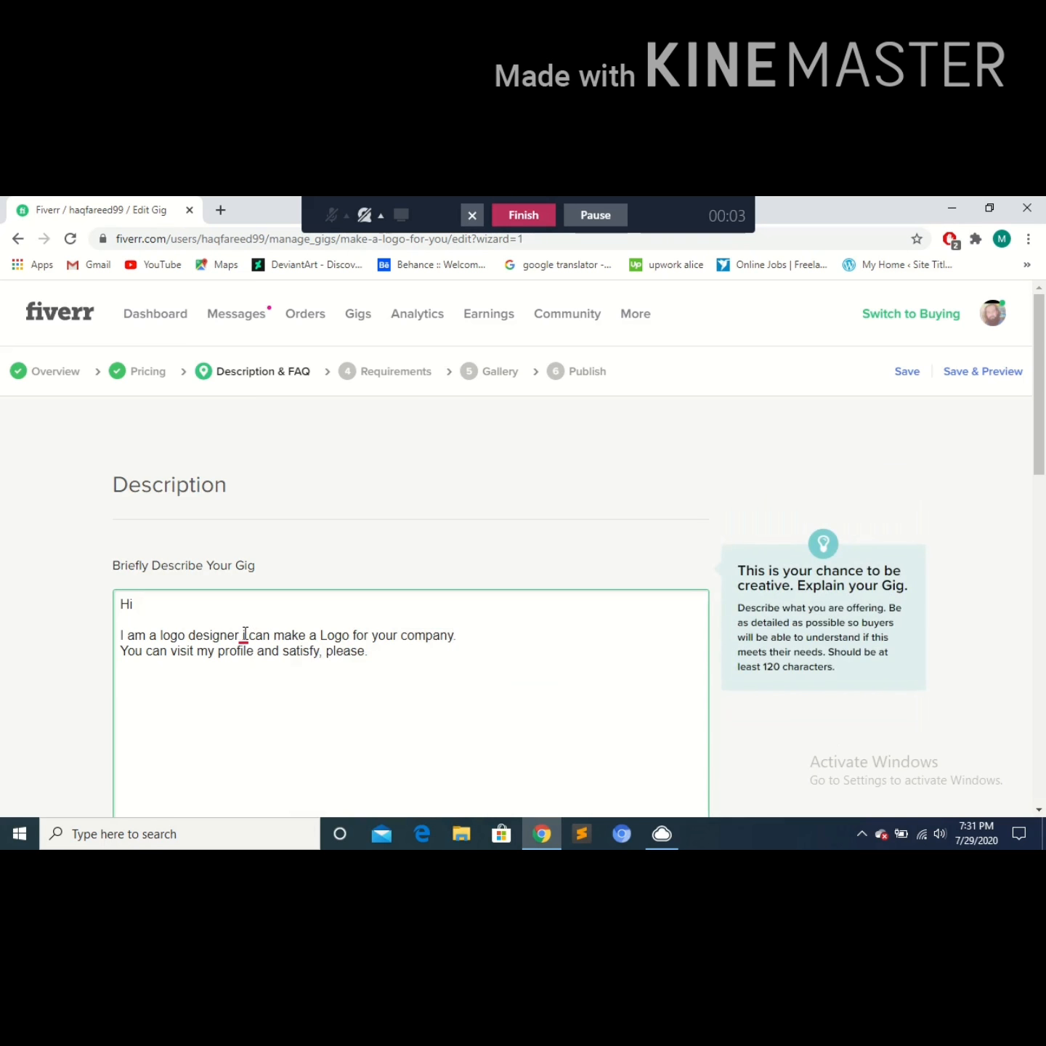
{"action": "mouse_move", "coordinate": [243, 637]}
{"action": "left_click", "coordinate": [258, 674]}
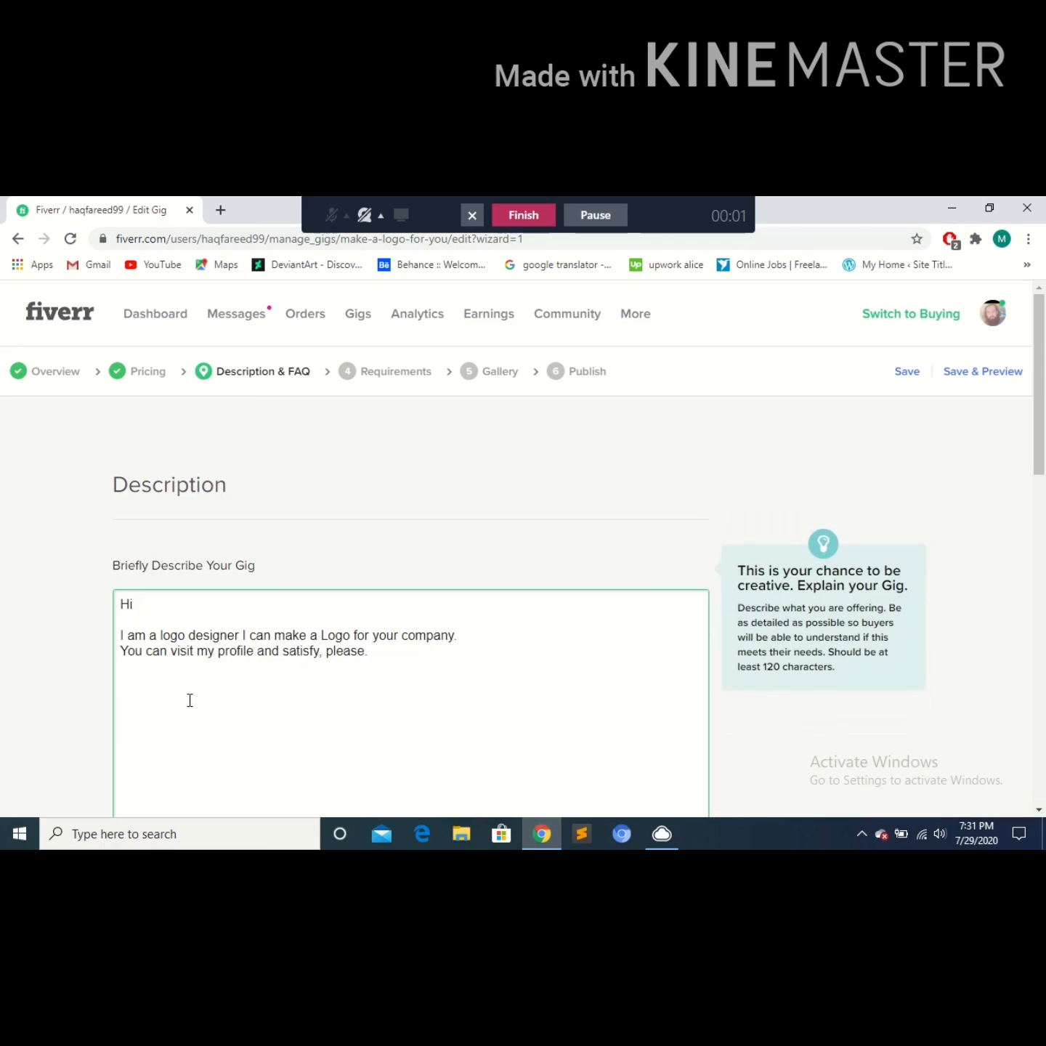
- Try to save the description page without any FAQ and continue
{"action": "scroll", "coordinate": [189, 696], "scroll_direction": "down", "scroll_amount": 3}
{"action": "mouse_move", "coordinate": [736, 216]}
{"action": "left_mouse_down"}
{"action": "mouse_move", "coordinate": [660, 217]}
{"action": "mouse_move", "coordinate": [738, 210]}
{"action": "left_mouse_up"}
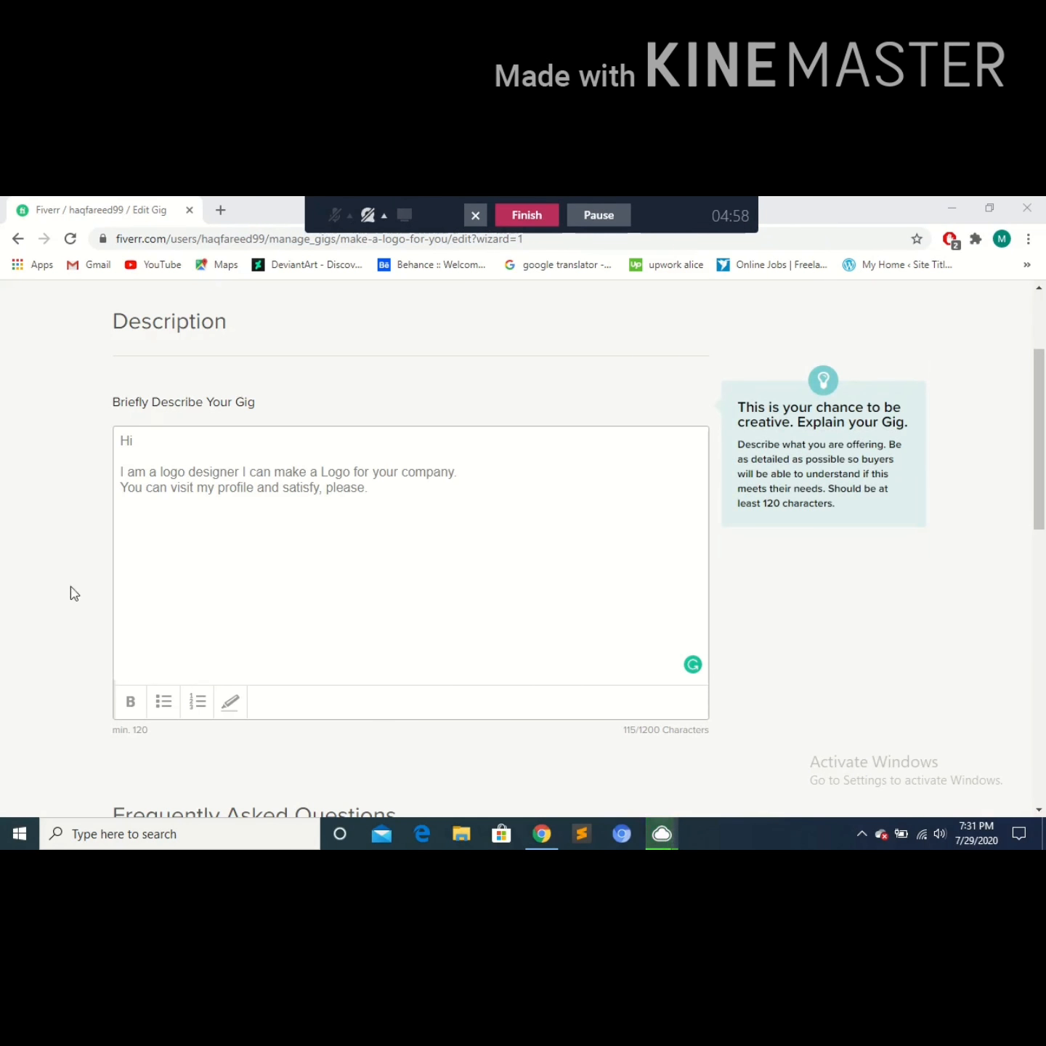
{"action": "scroll", "coordinate": [213, 646], "scroll_direction": "down", "scroll_amount": 3}
{"action": "scroll", "coordinate": [277, 639], "scroll_direction": "down", "scroll_amount": 3}
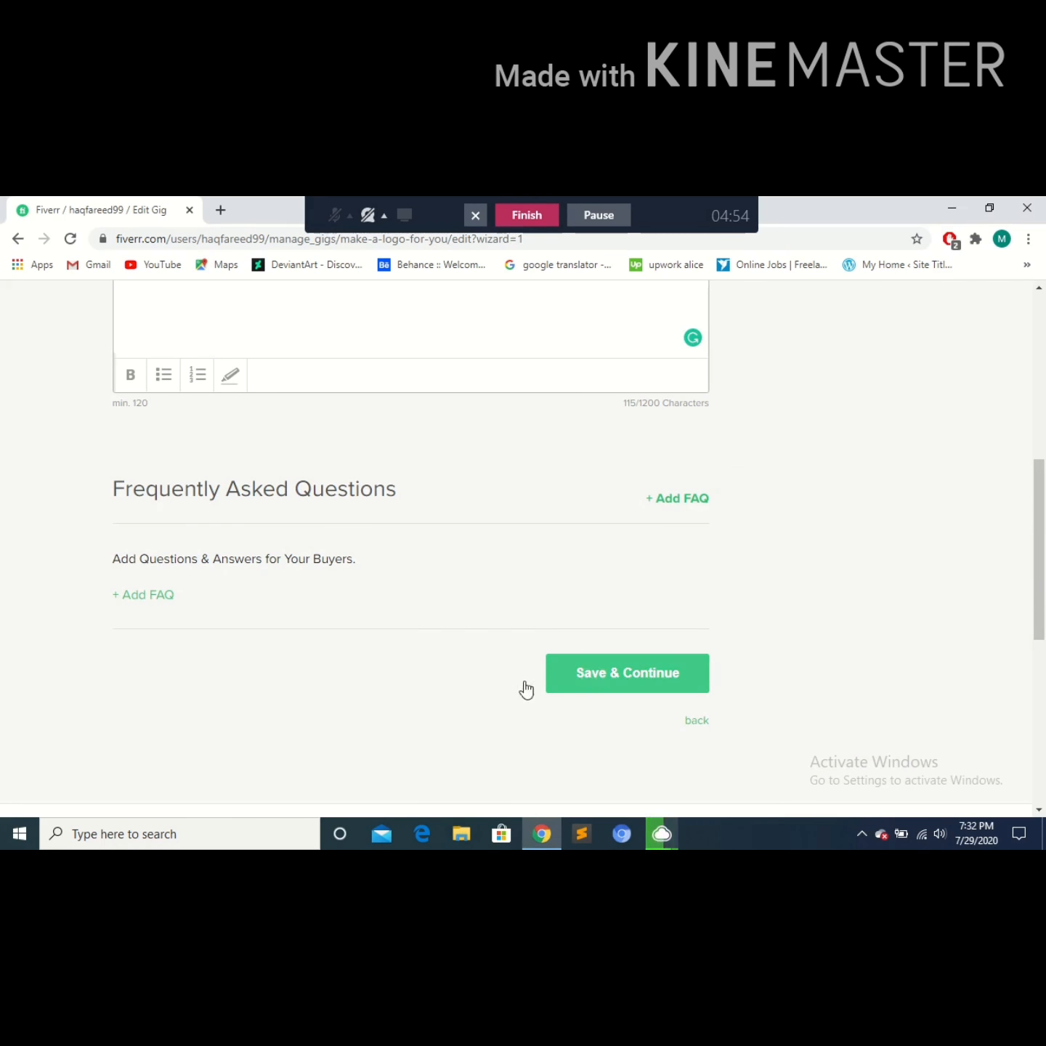
{"action": "left_click", "coordinate": [669, 672]}
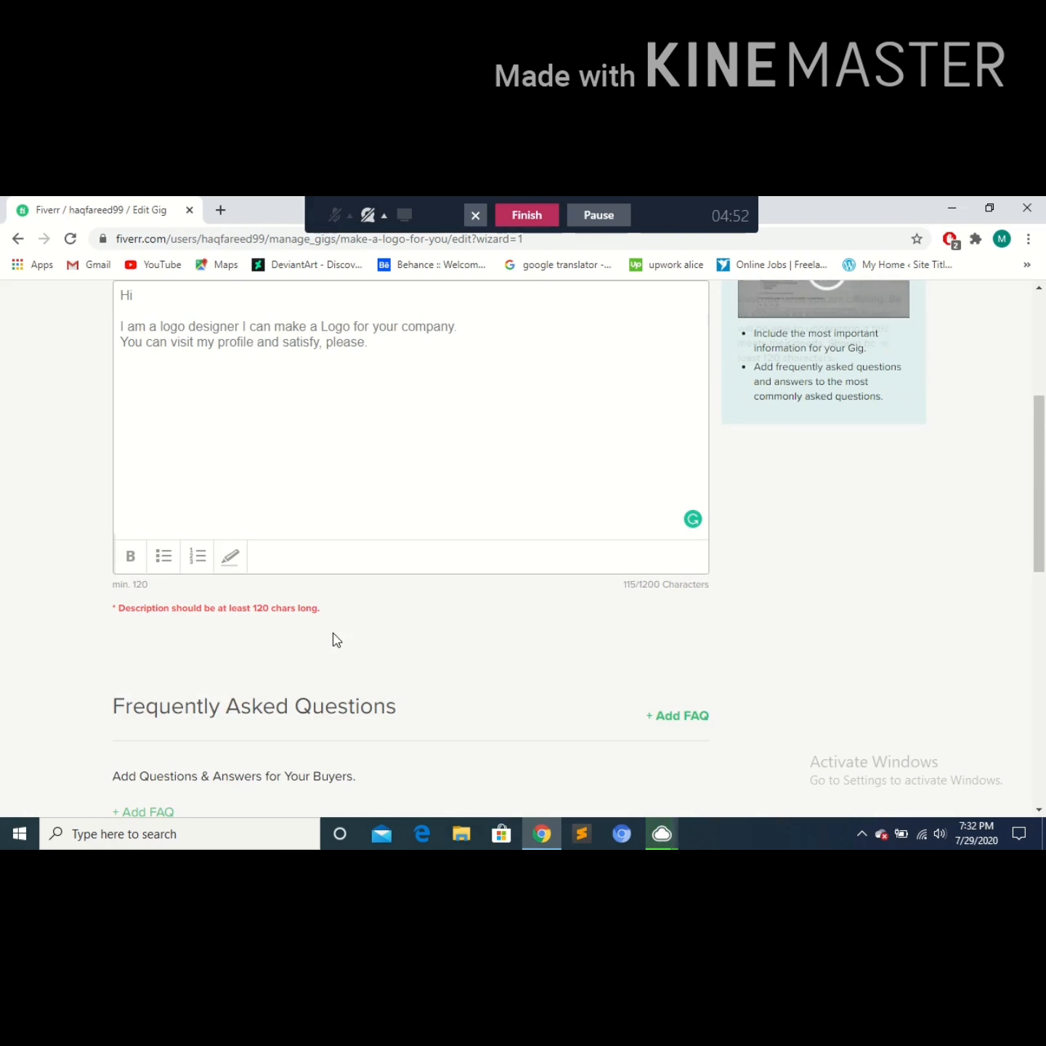
- Append "I am working since 2014 . I have good expirence in Logo designe ." to the end of the gig description
{"action": "left_click", "coordinate": [413, 363]}
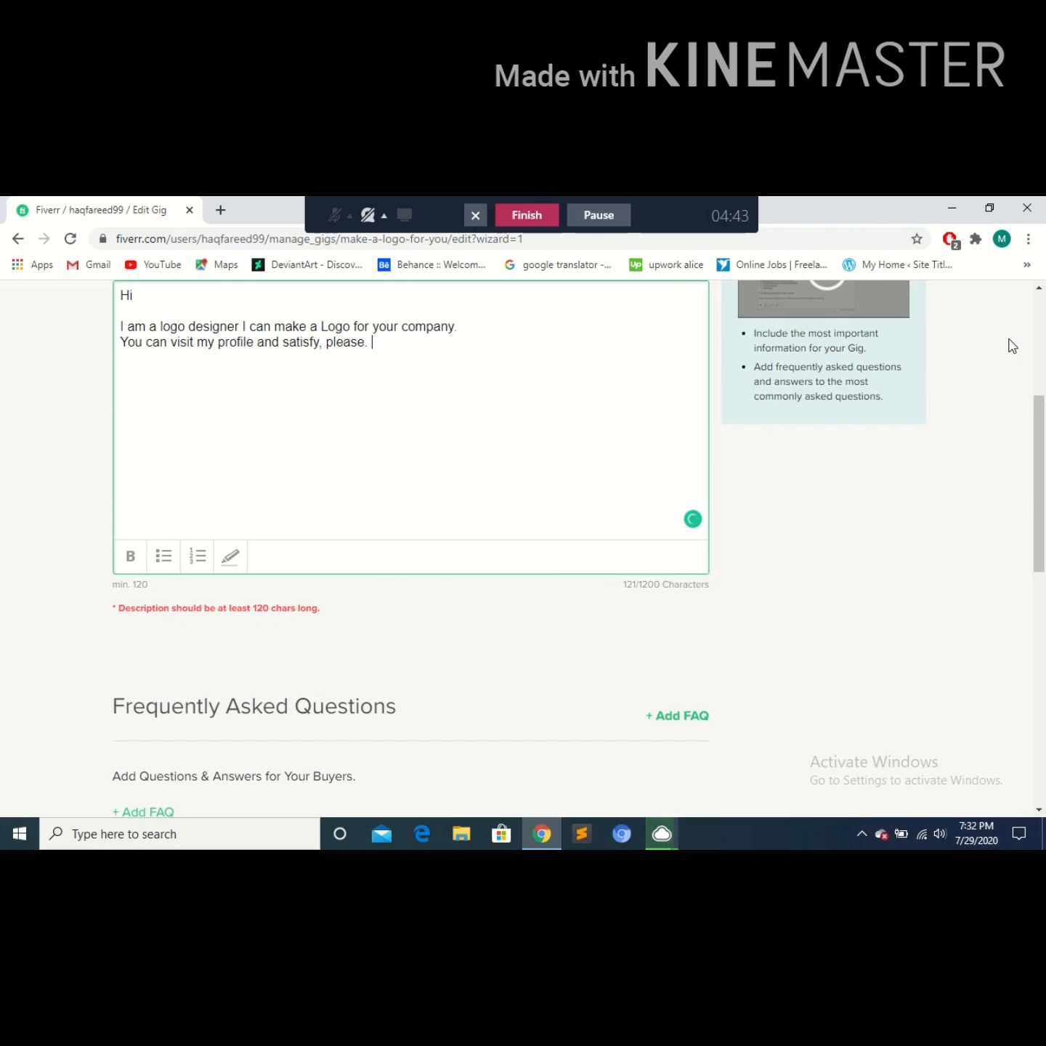
{"action": "type", "text": "I am working since 2"}
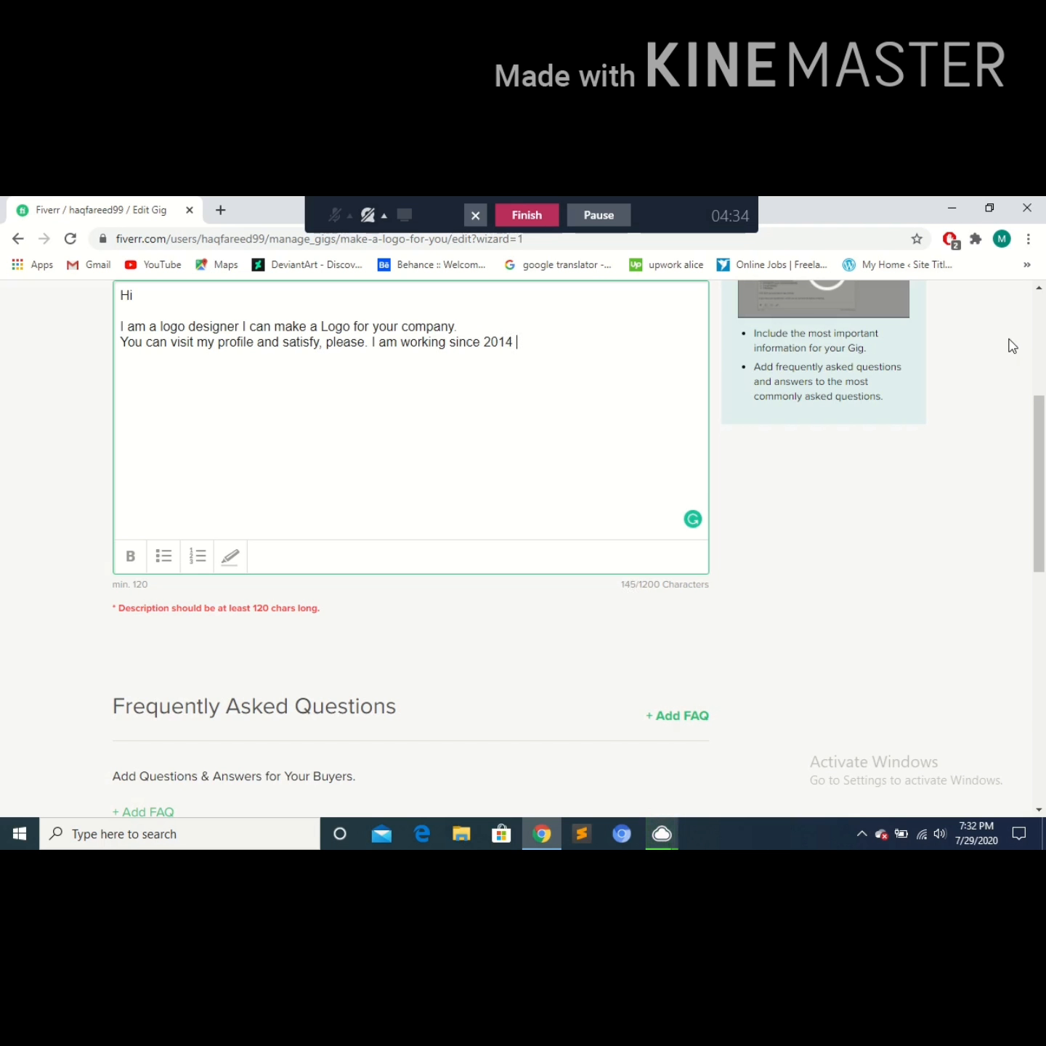
{"action": "type", "text": "014 . I have good e"}
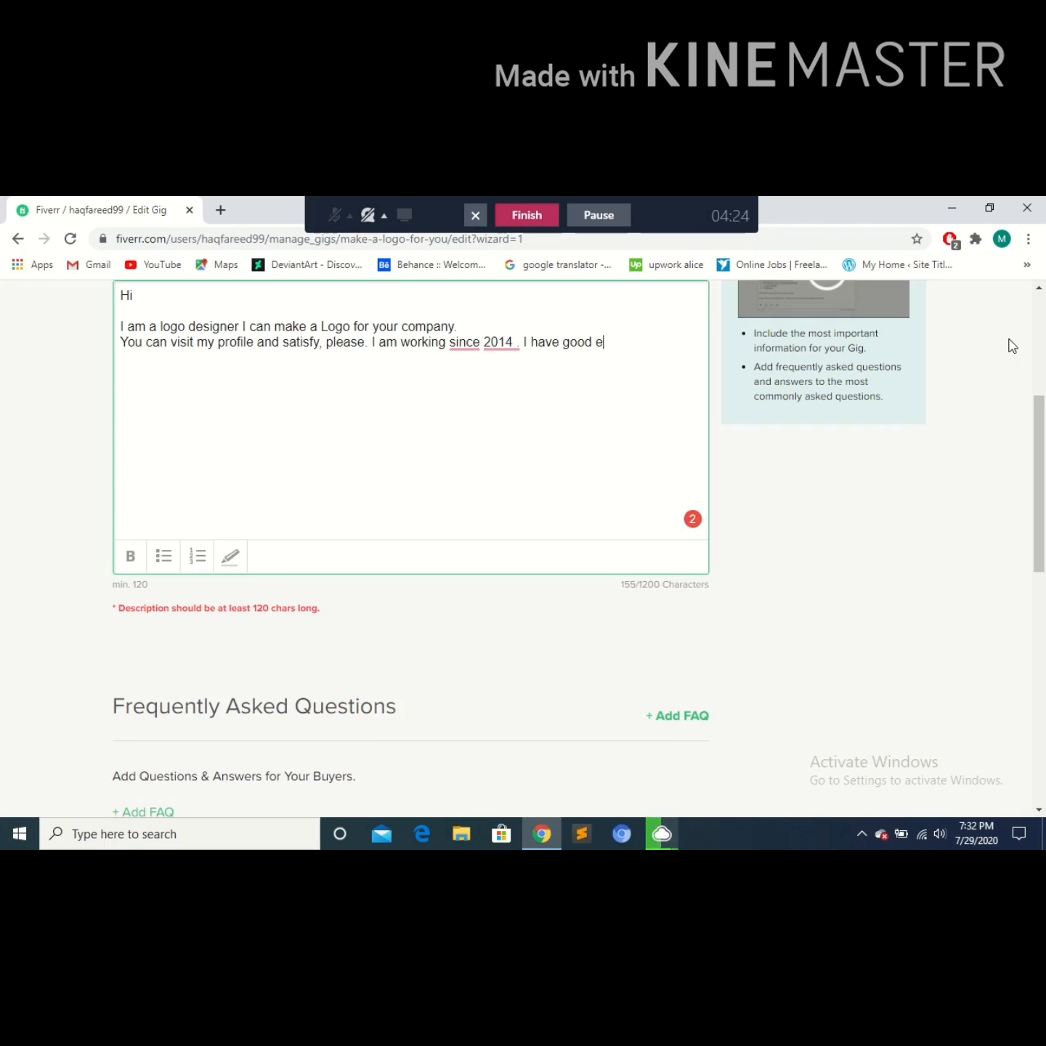
{"action": "type", "text": "xpirence in Logo C"}
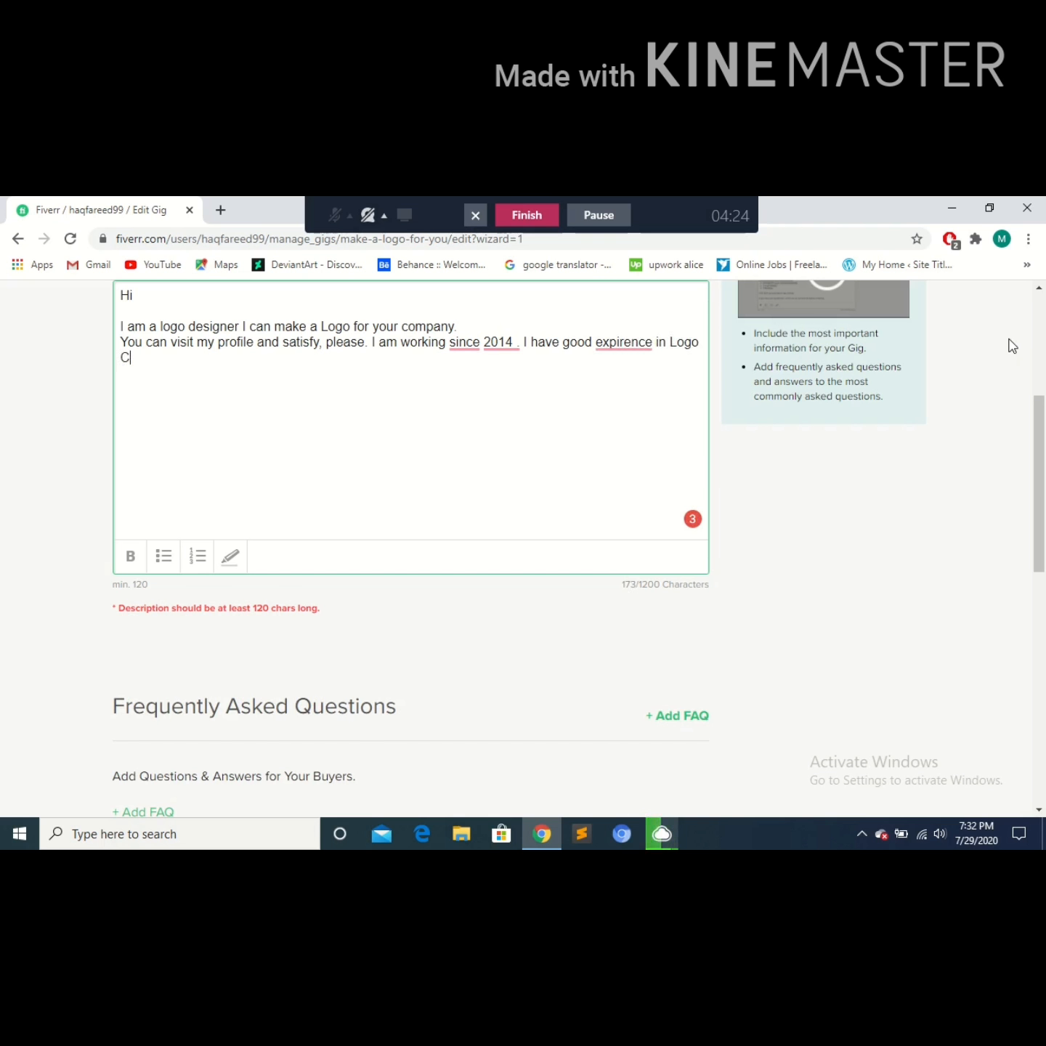
{"action": "key", "text": "BackSpace"}
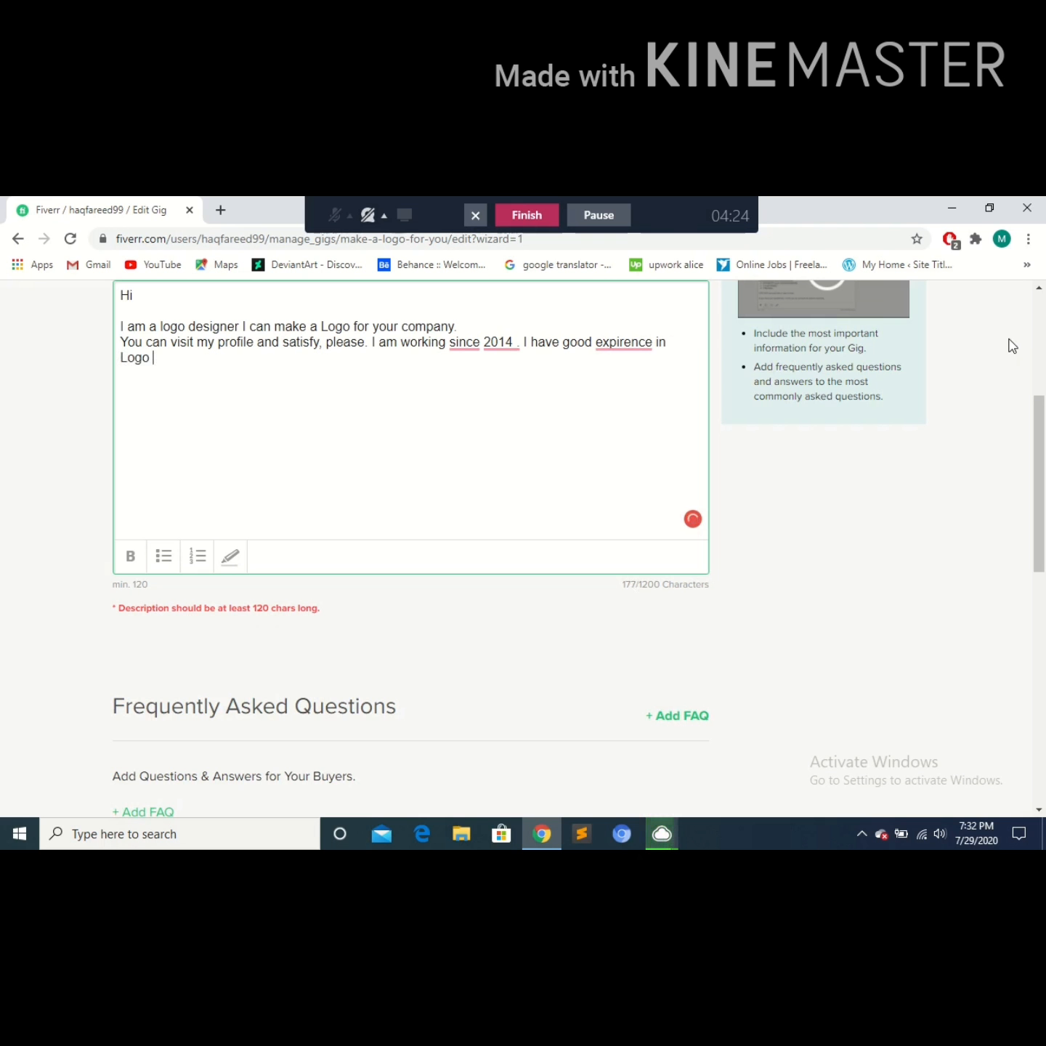
{"action": "type", "text": "designe ."}
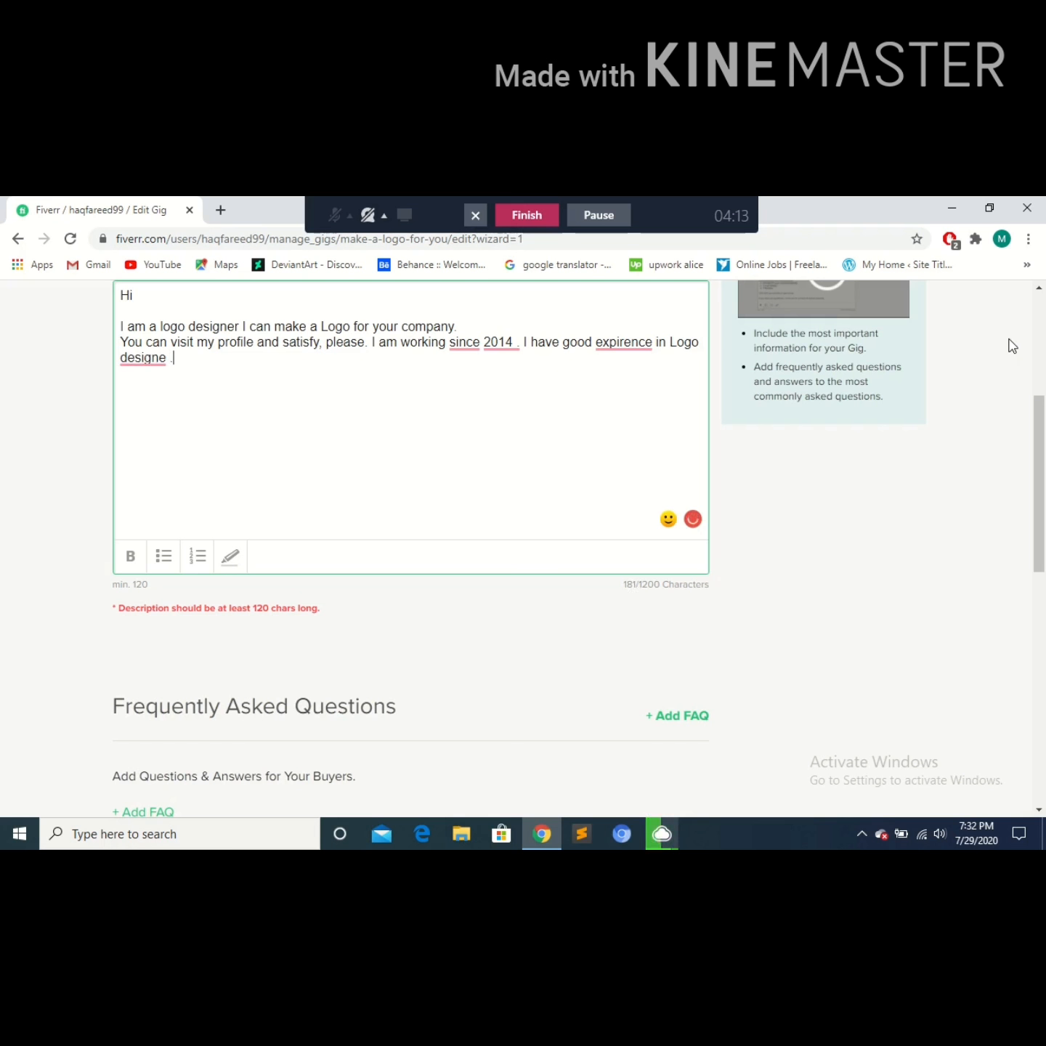
- Accept the suggested corrections in the appended sentences: "in" for "since", "2014.", "a good", "experience" and "design."
{"action": "left_click", "coordinate": [467, 344]}
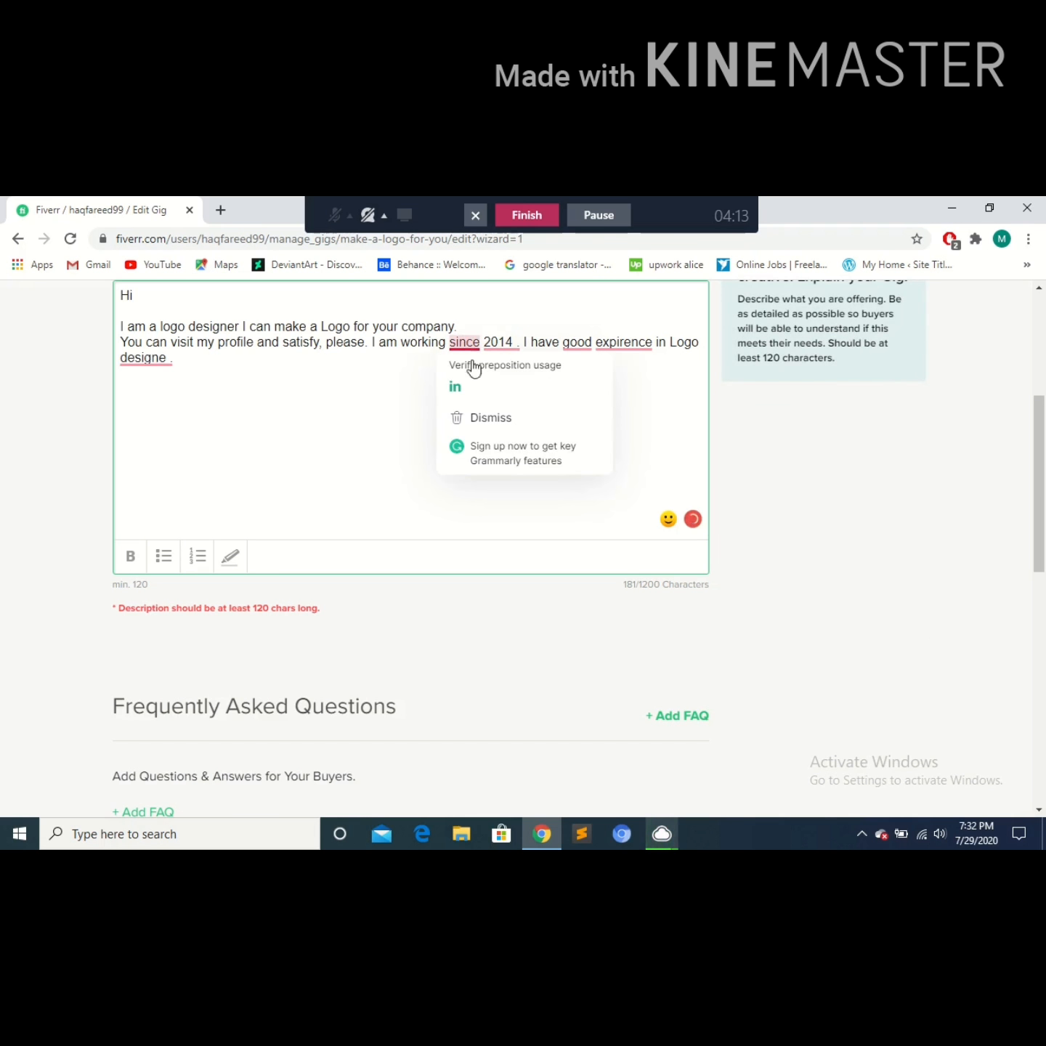
{"action": "left_click", "coordinate": [475, 389]}
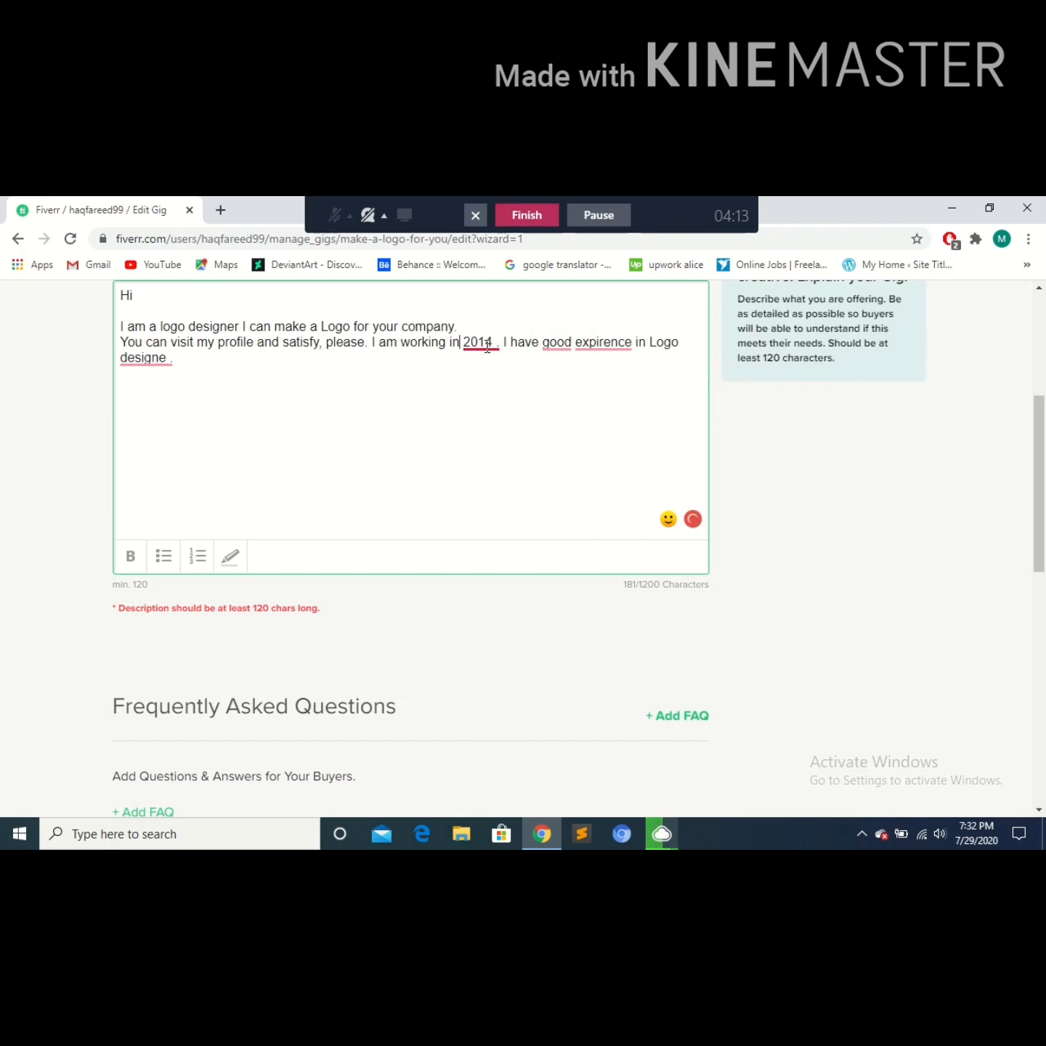
{"action": "mouse_move", "coordinate": [487, 339]}
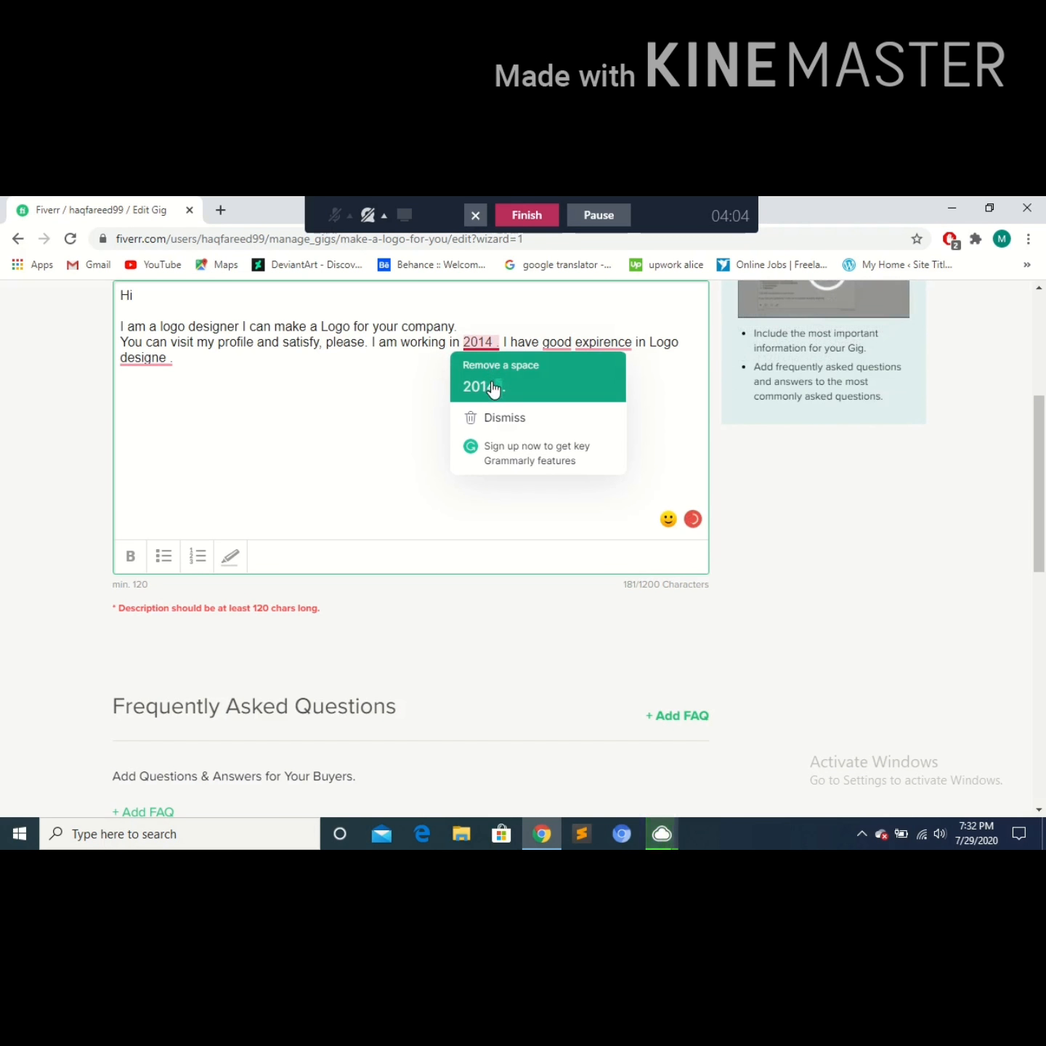
{"action": "left_click", "coordinate": [547, 354]}
{"action": "mouse_move", "coordinate": [556, 348]}
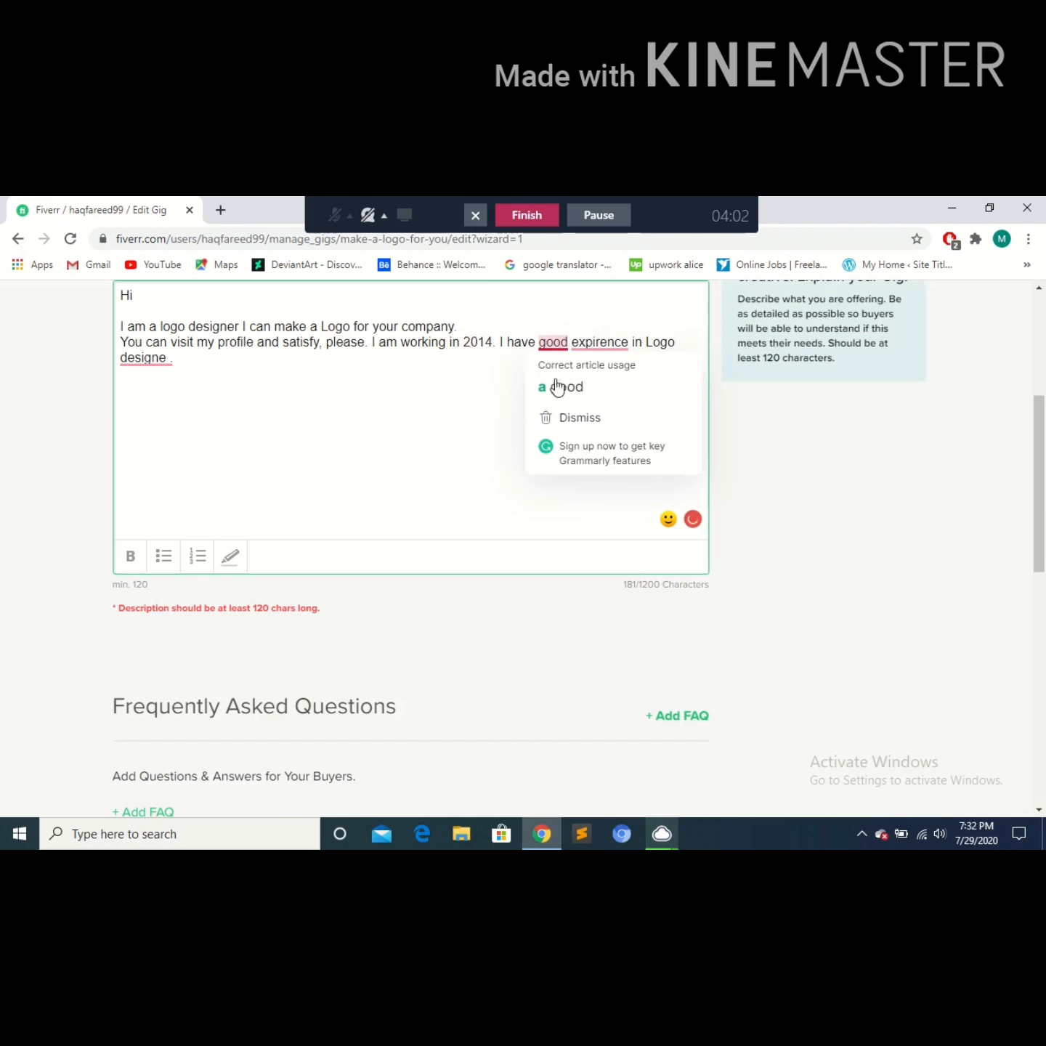
{"action": "left_click", "coordinate": [560, 383]}
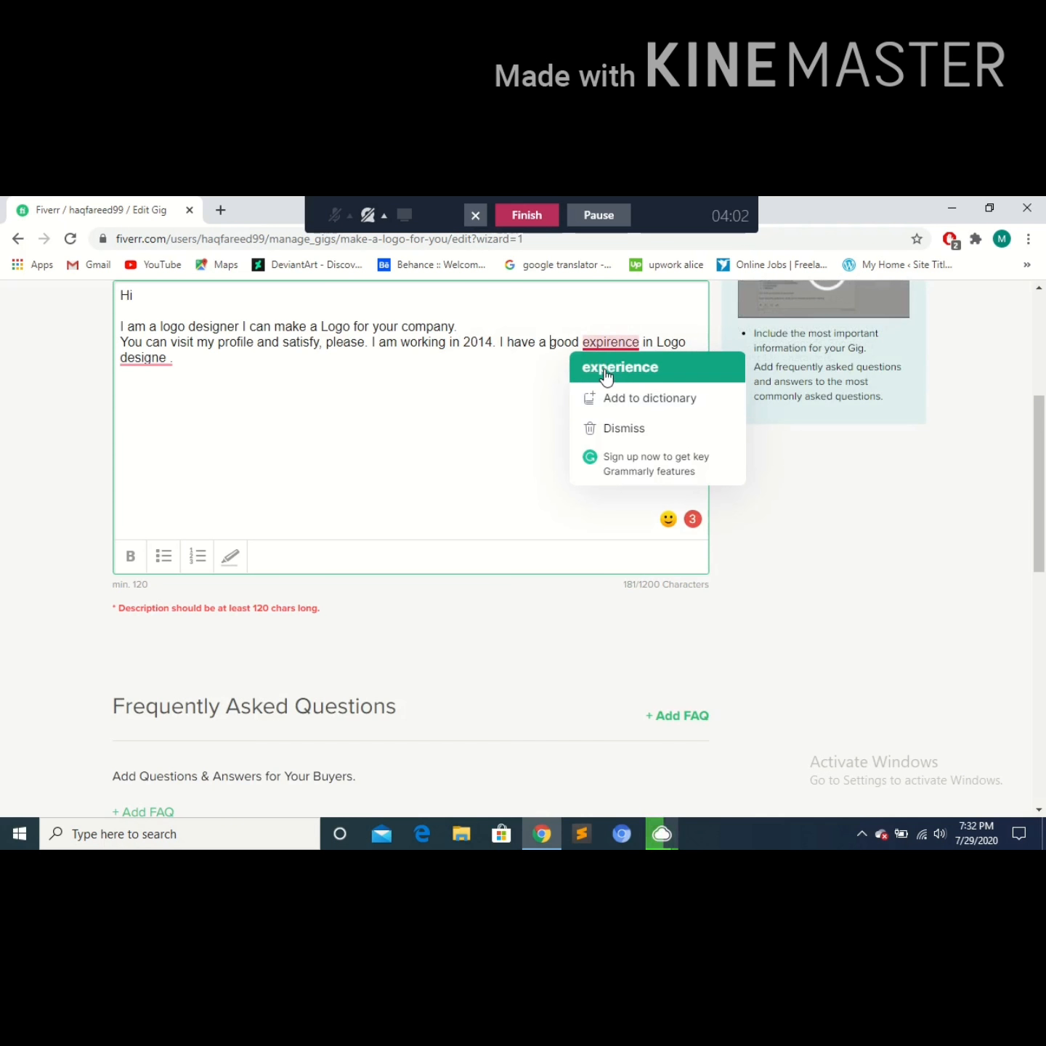
{"action": "left_click", "coordinate": [603, 367]}
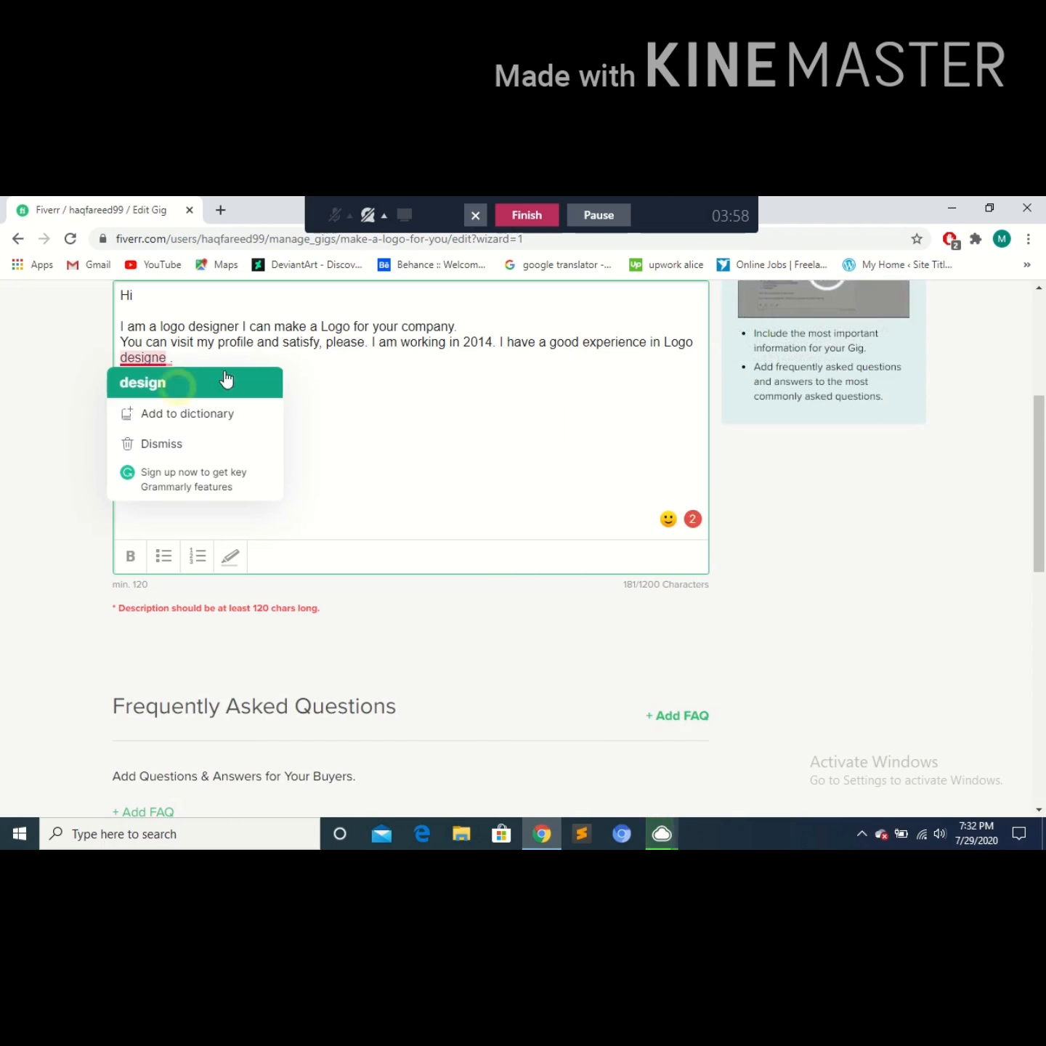
{"action": "left_click", "coordinate": [156, 381]}
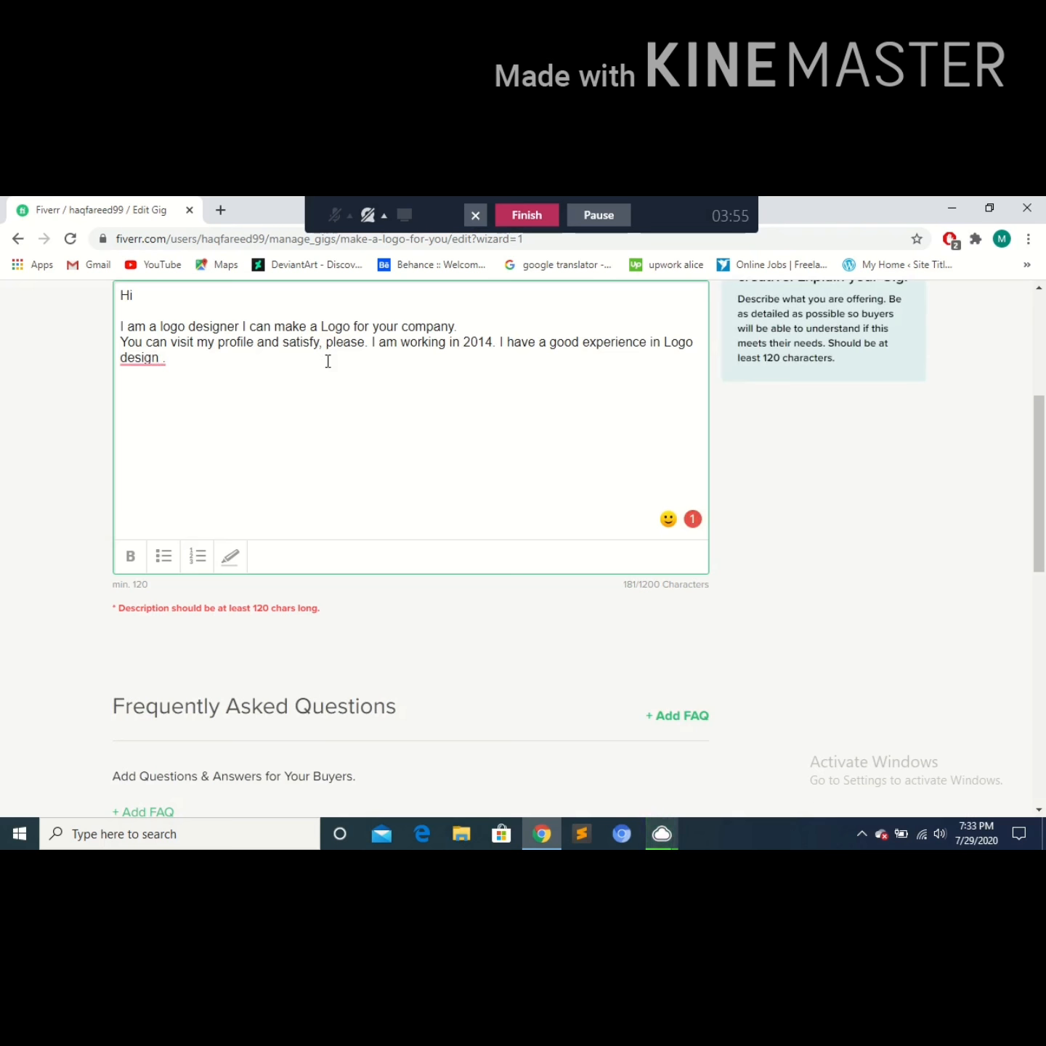
{"action": "mouse_move", "coordinate": [162, 357]}
{"action": "left_click", "coordinate": [164, 403]}
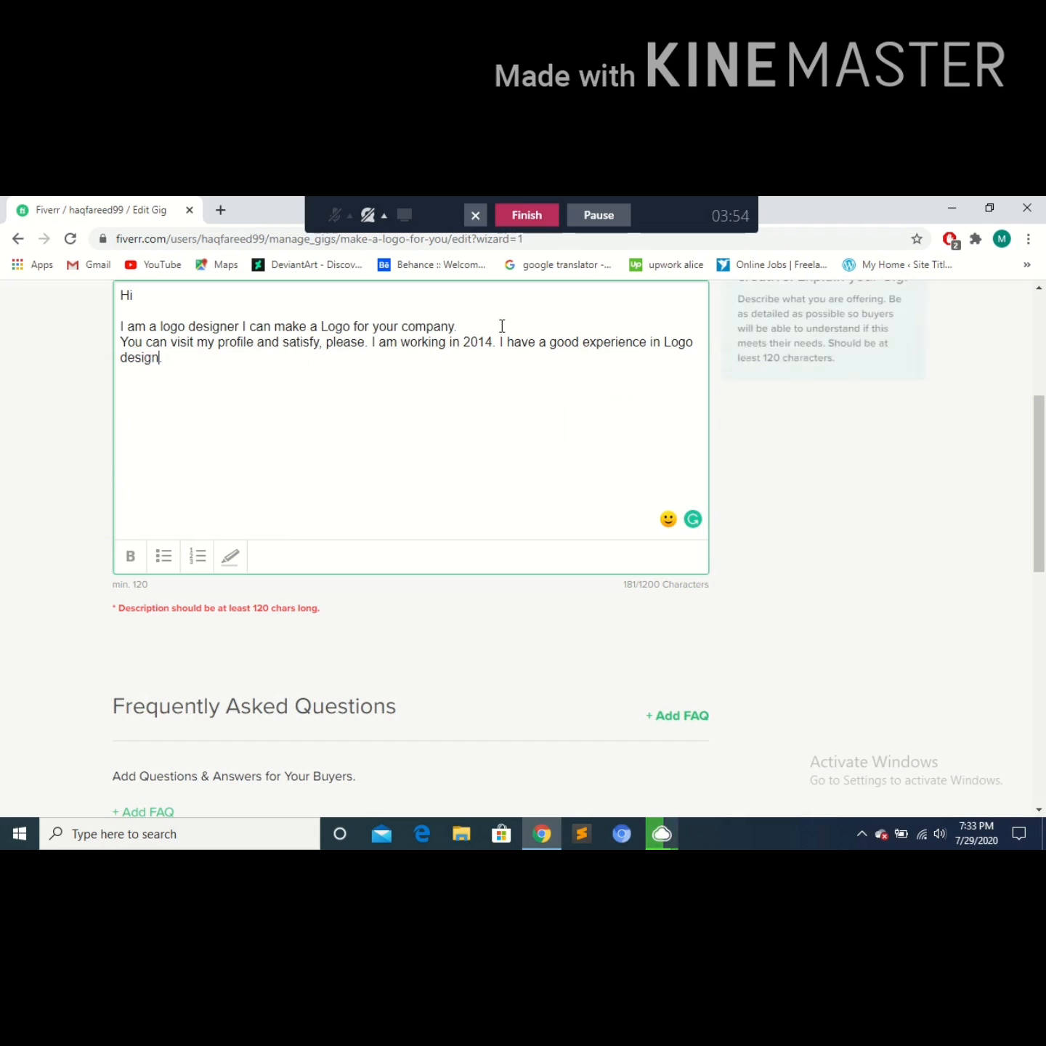
- Replace "in" with "from" before 2014 in the gig description
{"action": "left_click", "coordinate": [462, 349]}
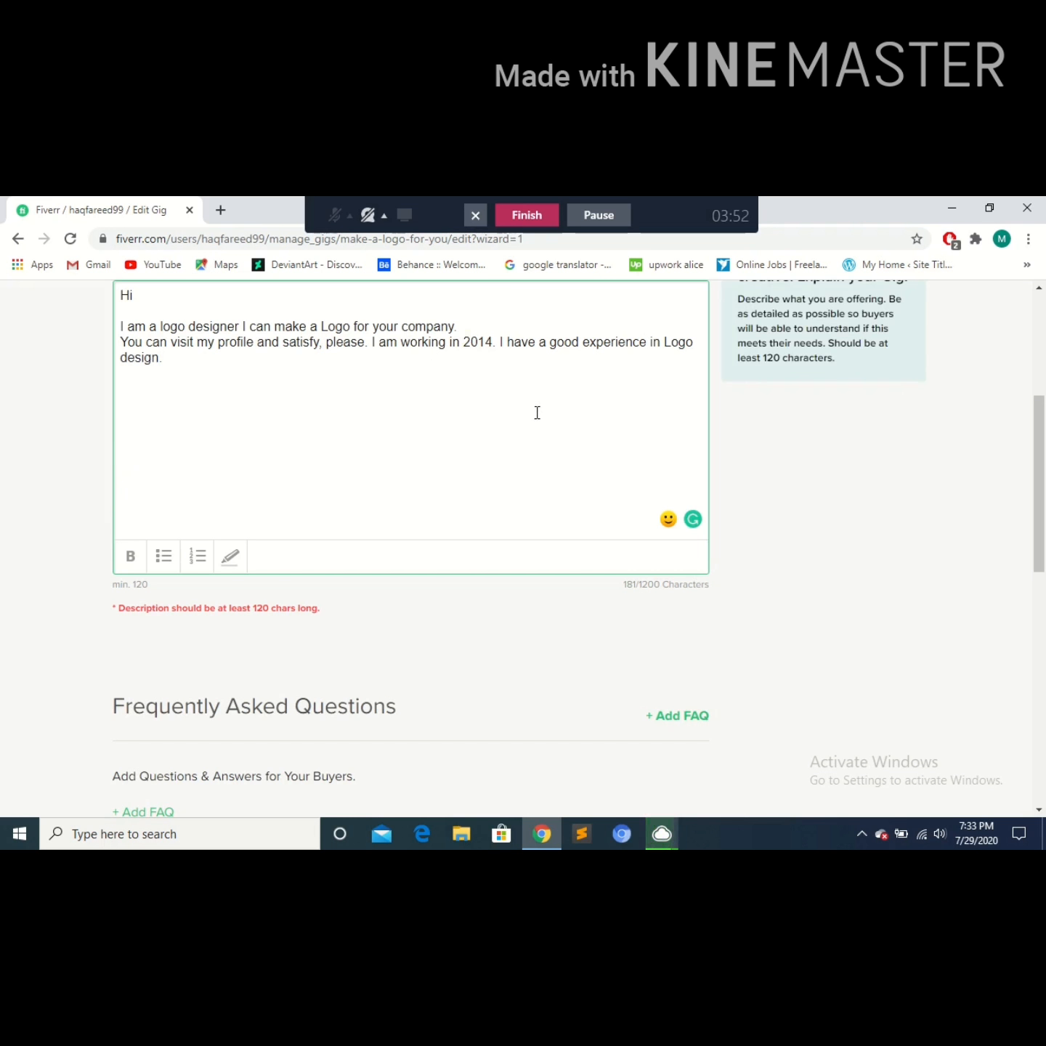
{"action": "key", "text": "BackSpace"}
{"action": "key", "text": "BackSpace"}
{"action": "type", "text": "from"}
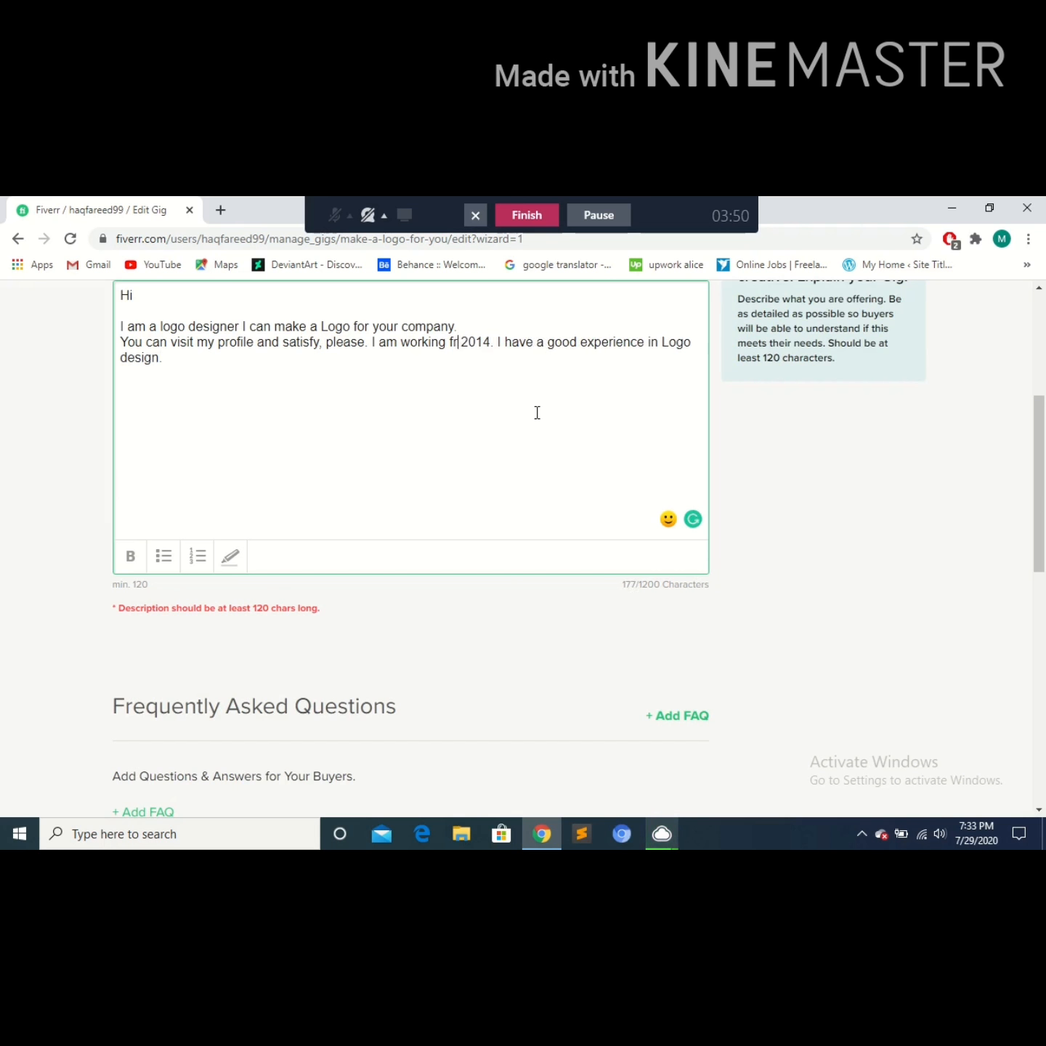
- Save the completed description and continue to the buyer requirements
{"action": "scroll", "coordinate": [509, 436], "scroll_direction": "down", "scroll_amount": 1}
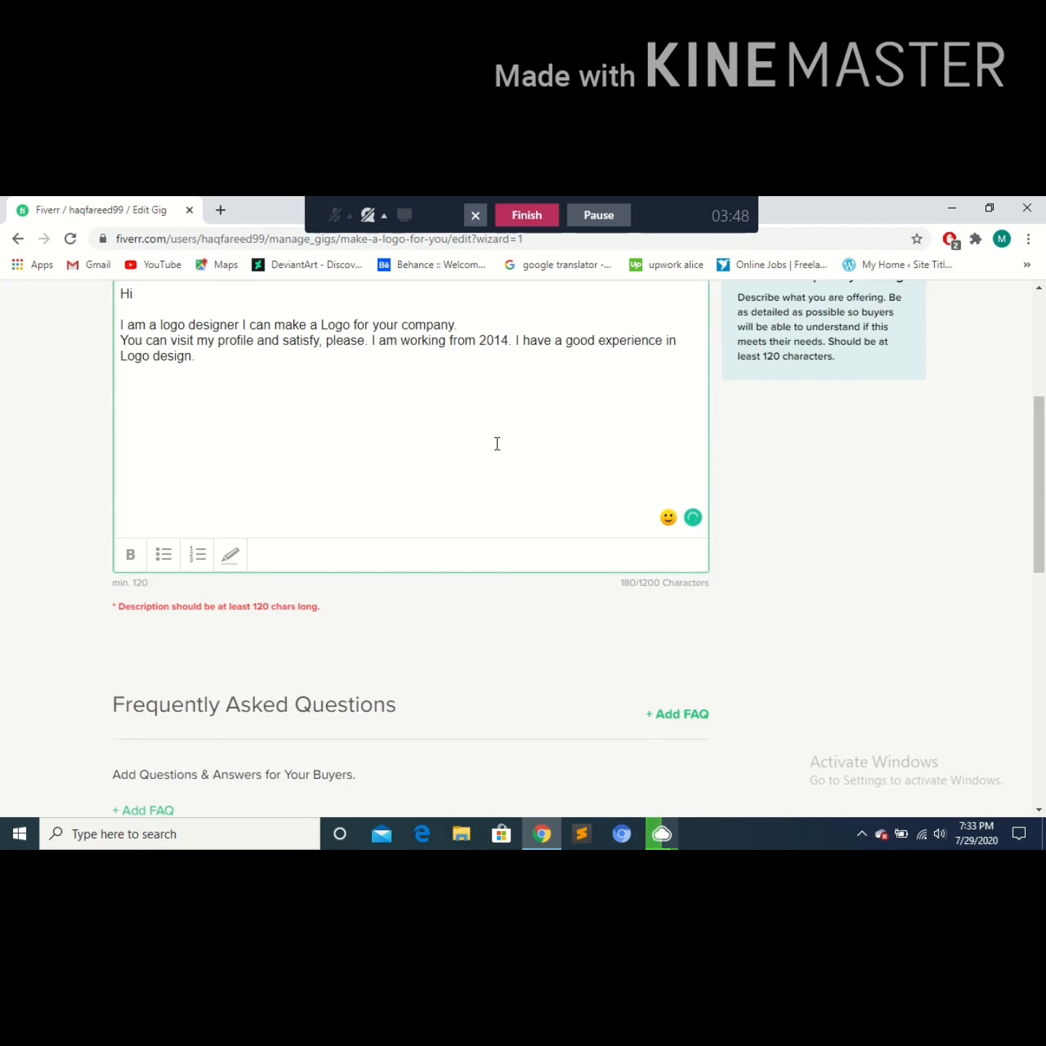
{"action": "scroll", "coordinate": [488, 465], "scroll_direction": "down", "scroll_amount": 1}
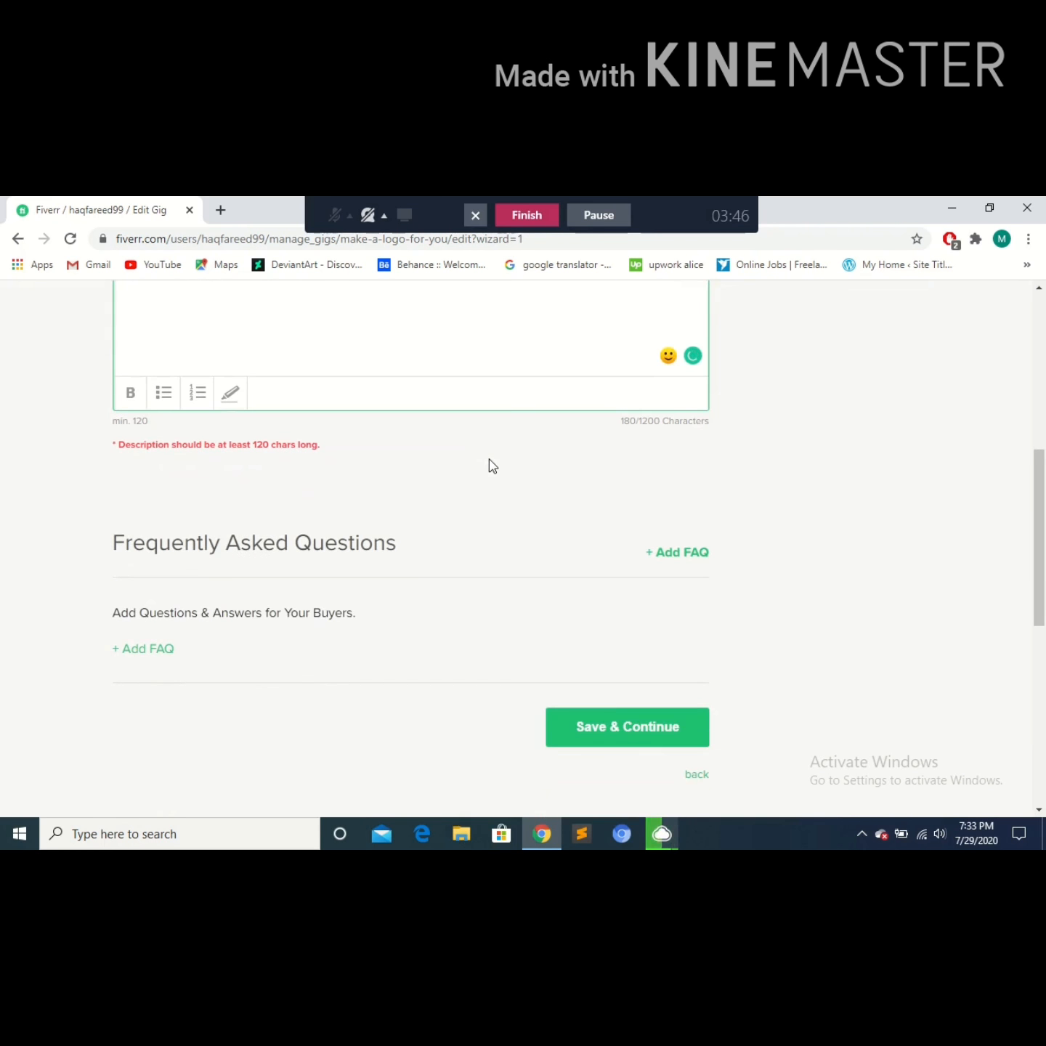
{"action": "left_click", "coordinate": [610, 726]}
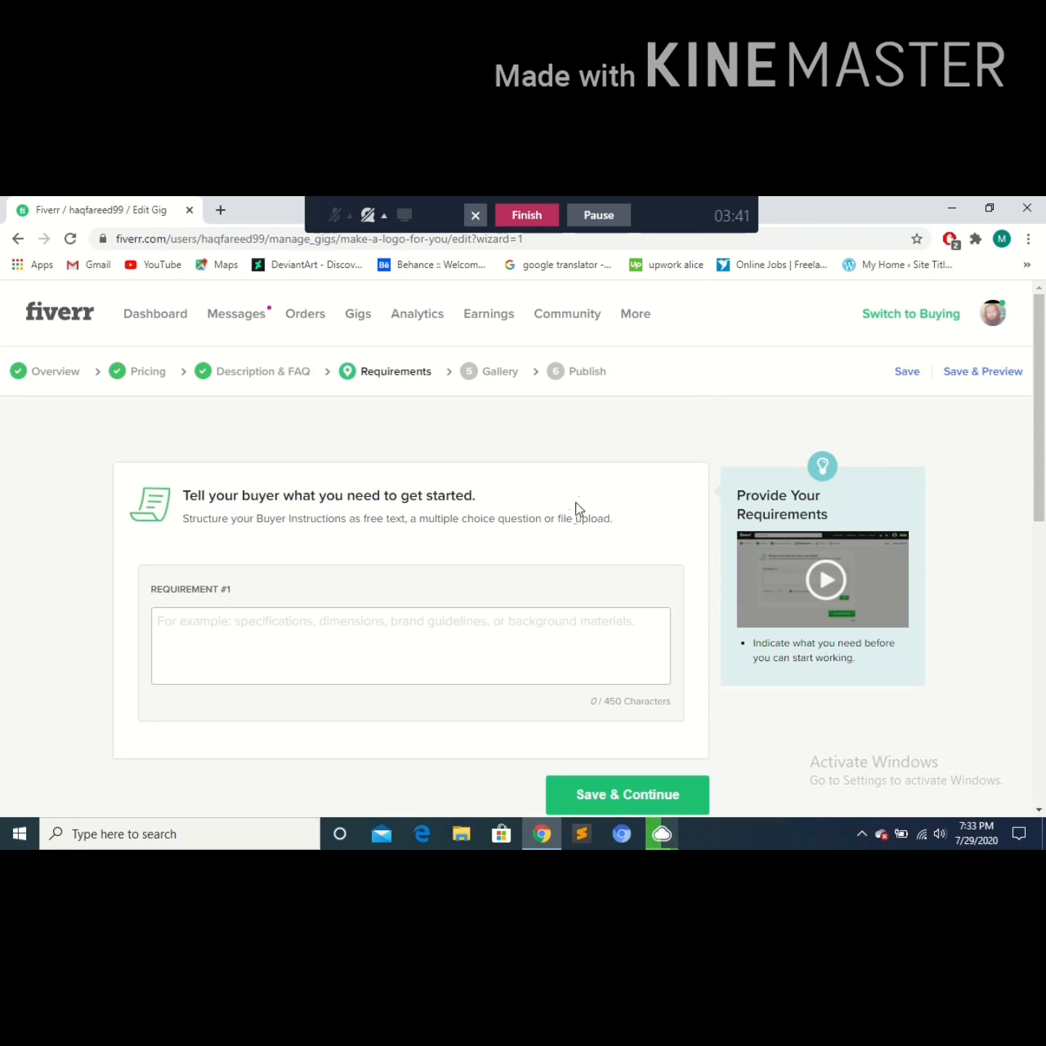
- Add "detailed info" as the first mandatory free-text buyer requirement, and save the requirements to continue to the gallery
{"action": "left_click", "coordinate": [439, 648]}
{"action": "type", "text": "de"}
{"action": "type", "text": "tr"}
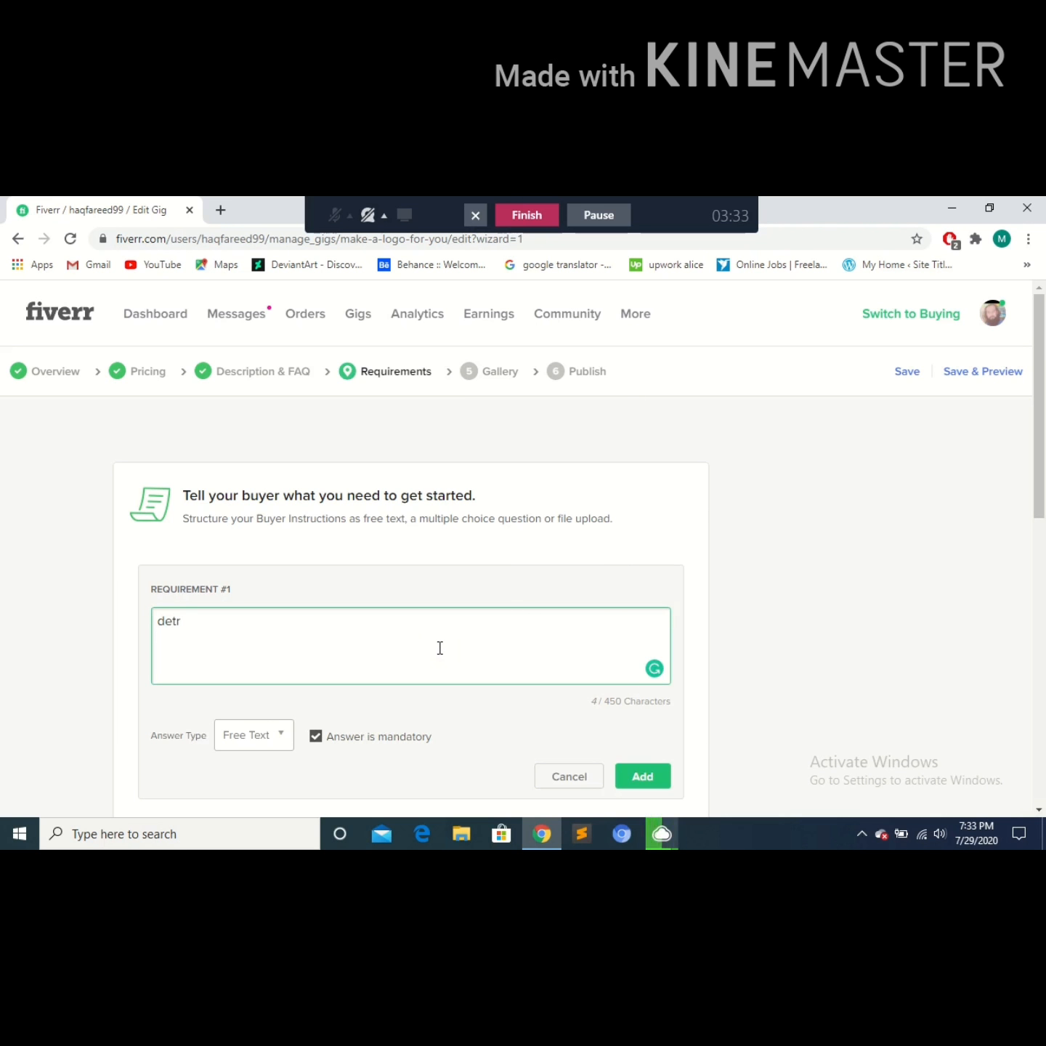
{"action": "key", "text": "BackSpace"}
{"action": "type", "text": "ailed info"}
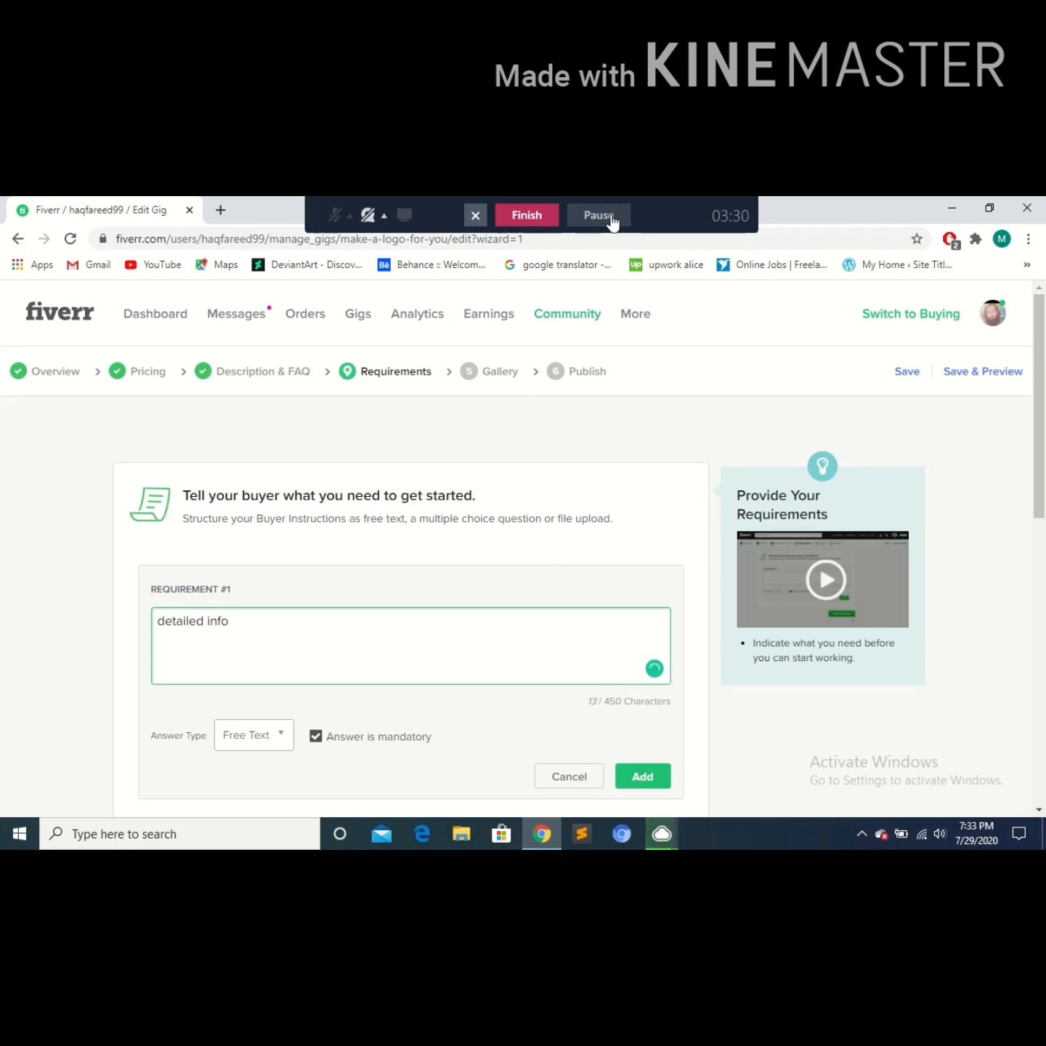
{"action": "left_click", "coordinate": [611, 223]}
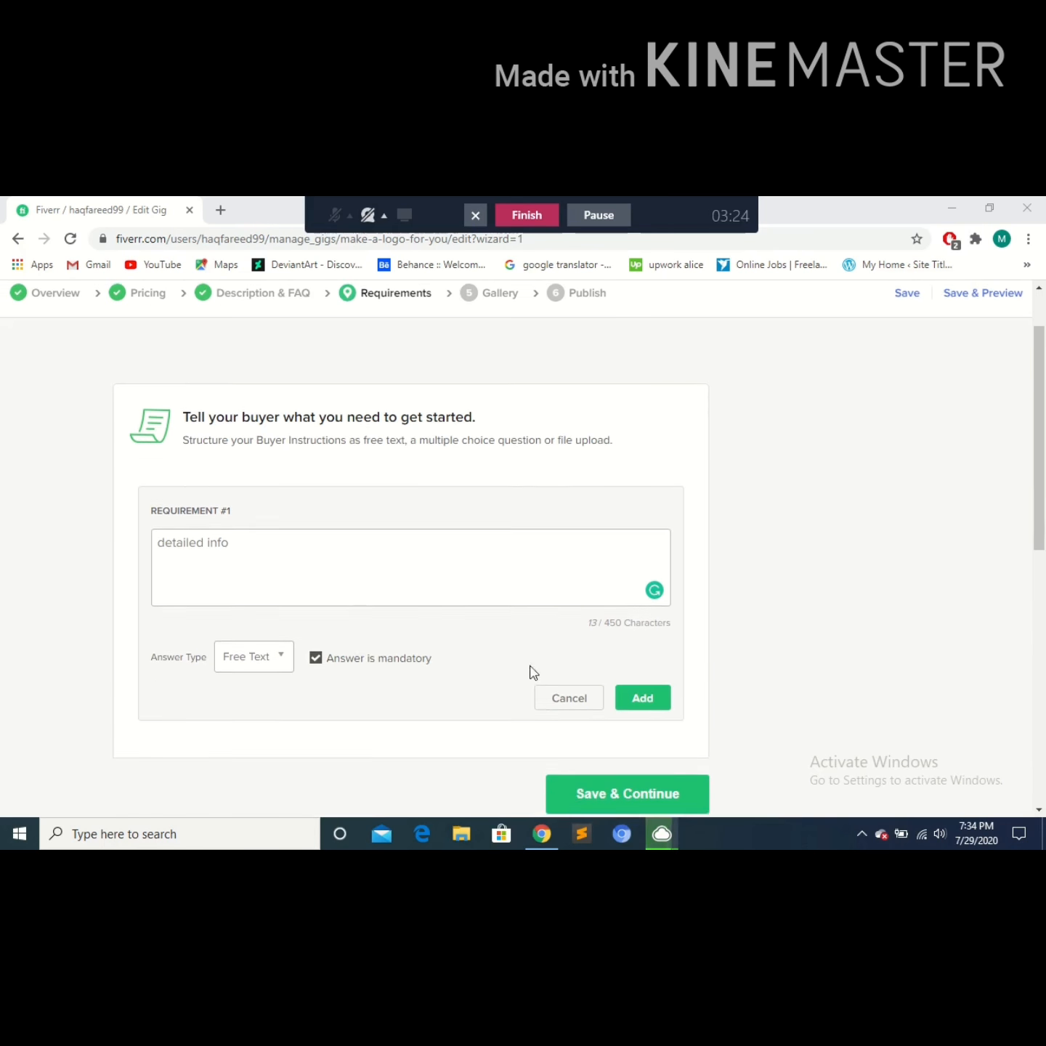
{"action": "scroll", "coordinate": [523, 670], "scroll_direction": "down", "scroll_amount": 1}
{"action": "left_click", "coordinate": [642, 696]}
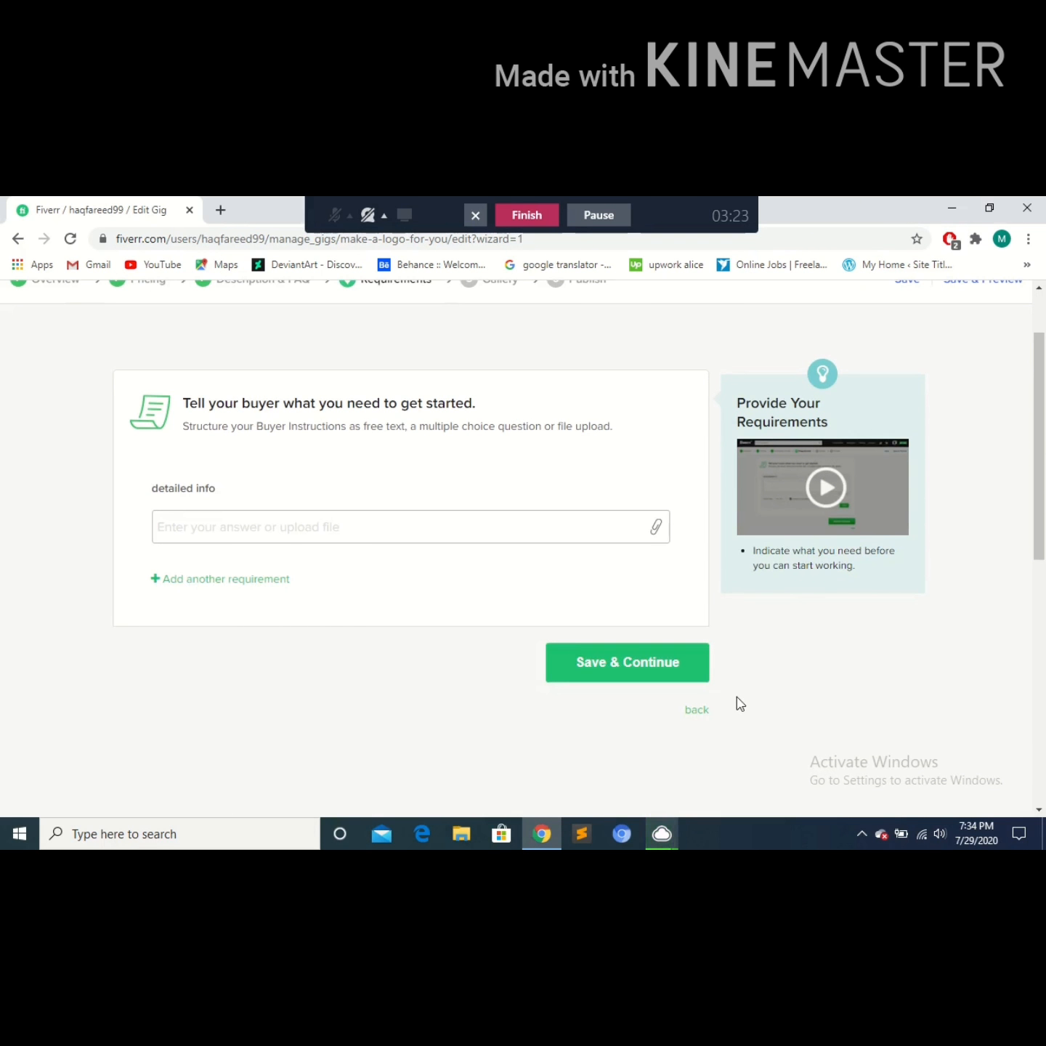
{"action": "left_click", "coordinate": [655, 674]}
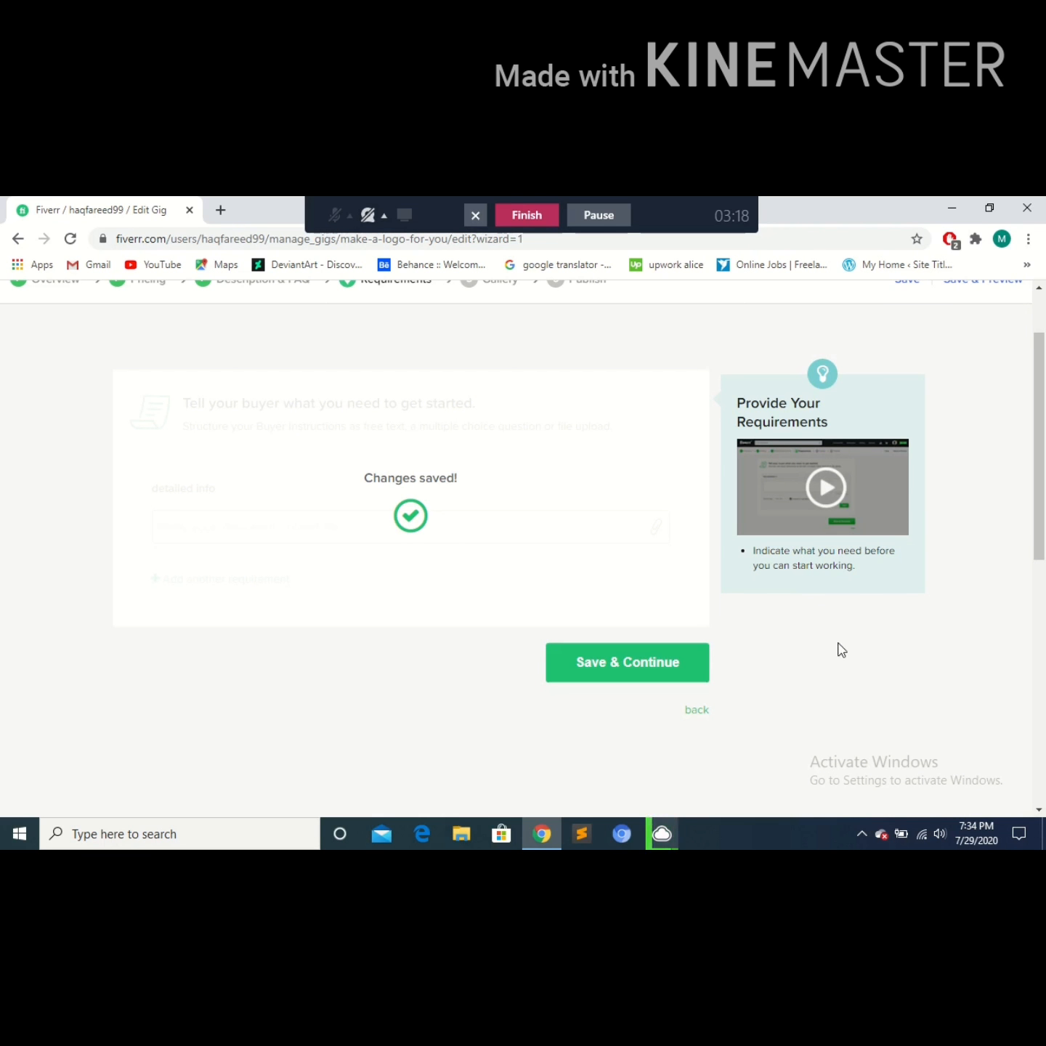
- Upload 20200729_172303_0000.png from the Desktop as the first gig photo
{"action": "scroll", "coordinate": [587, 639], "scroll_direction": "down", "scroll_amount": 2}
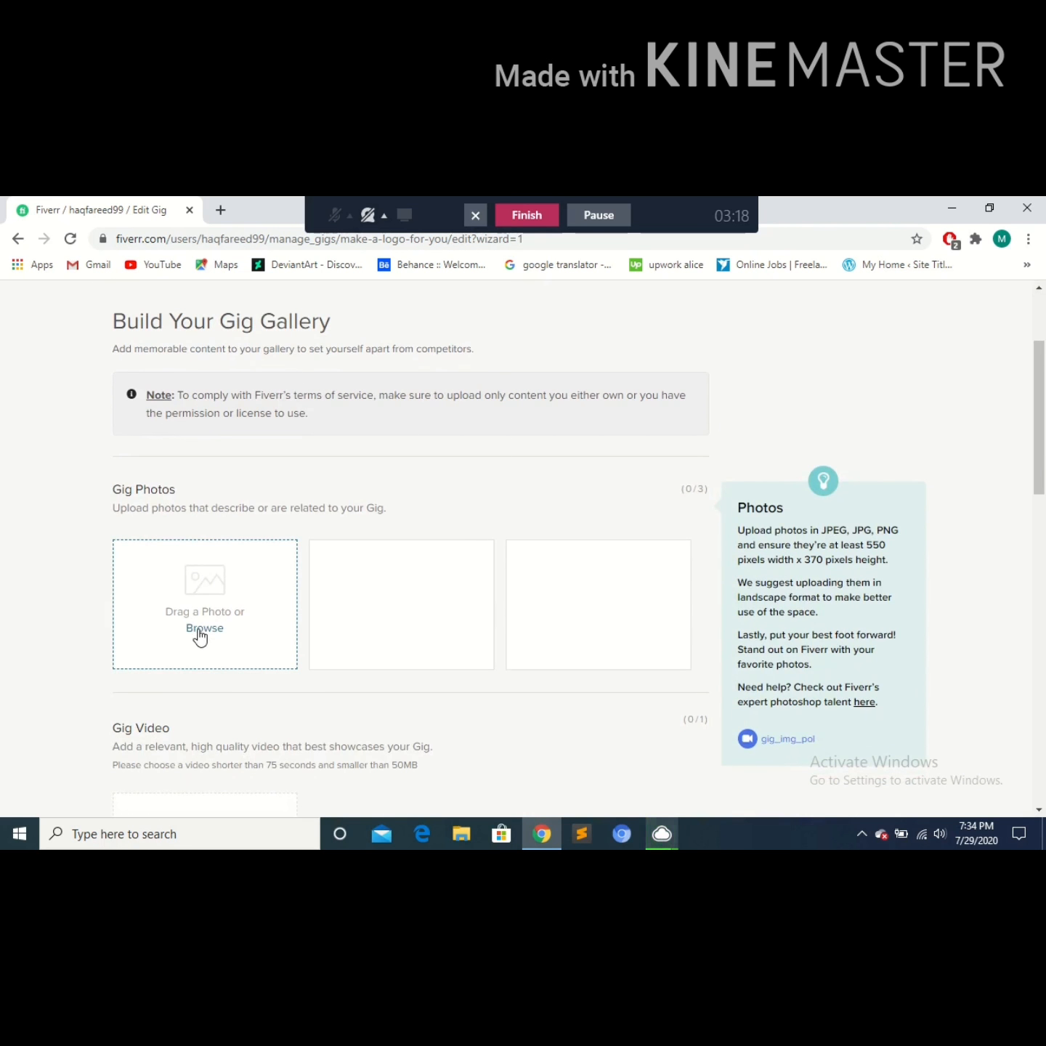
{"action": "left_click", "coordinate": [201, 628]}
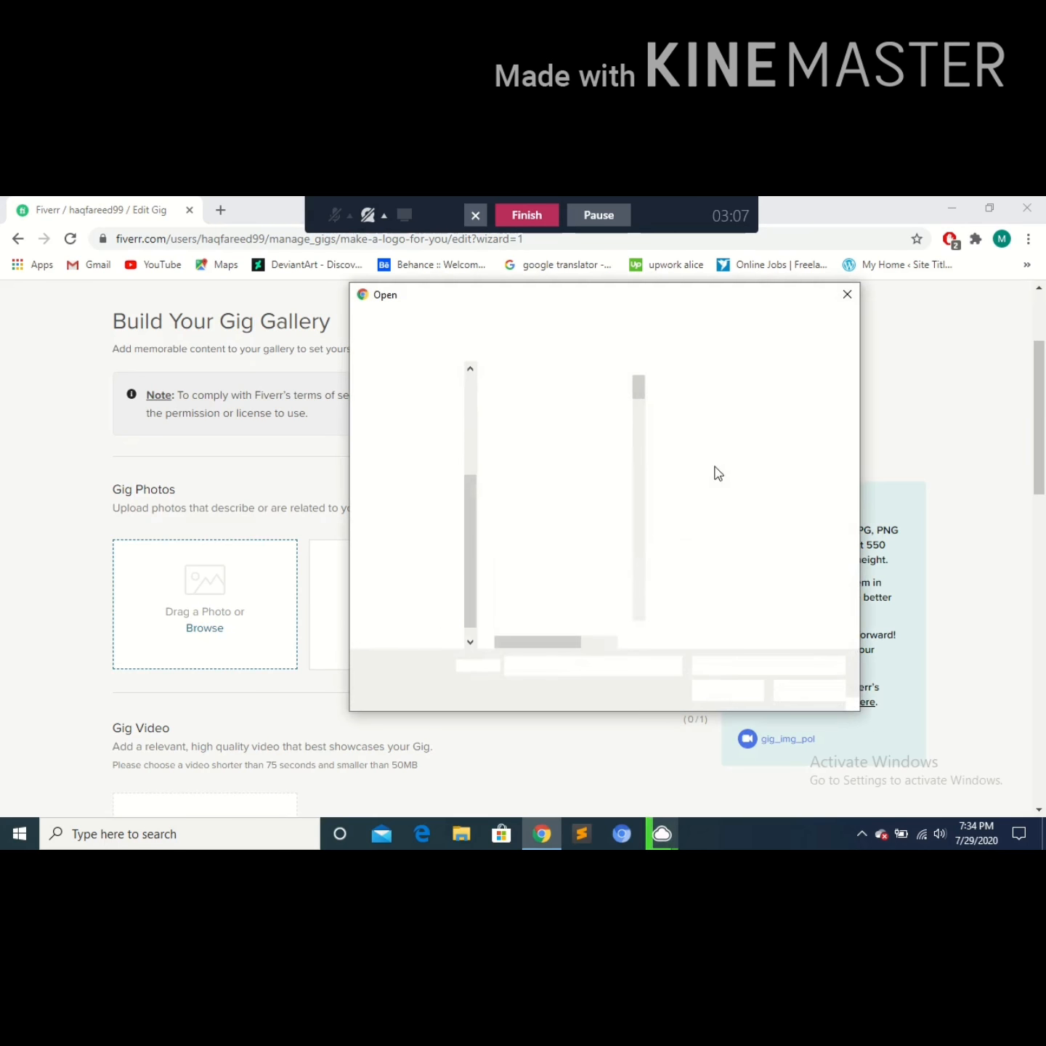
{"action": "scroll", "coordinate": [615, 465], "scroll_direction": "down", "scroll_amount": 5}
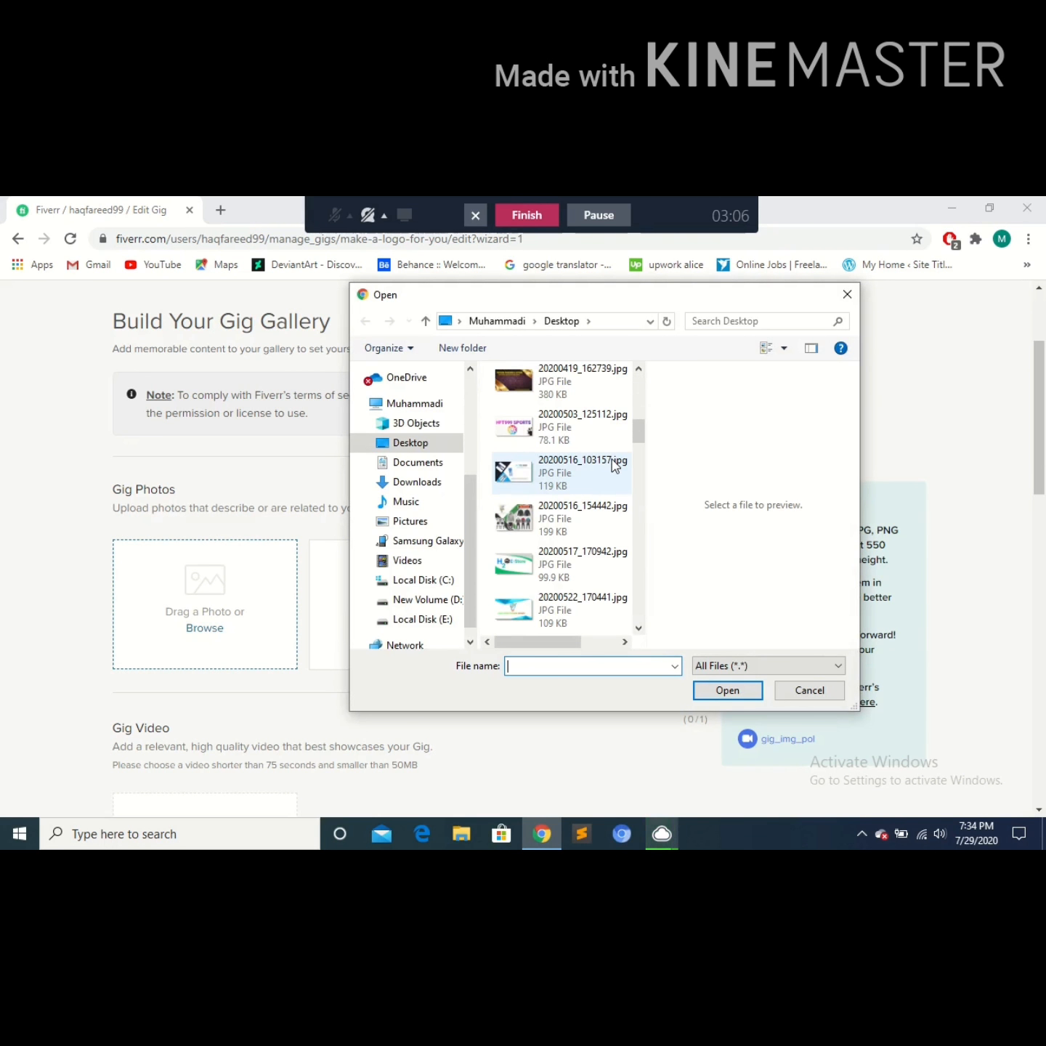
{"action": "scroll", "coordinate": [615, 465], "scroll_direction": "down", "scroll_amount": 1}
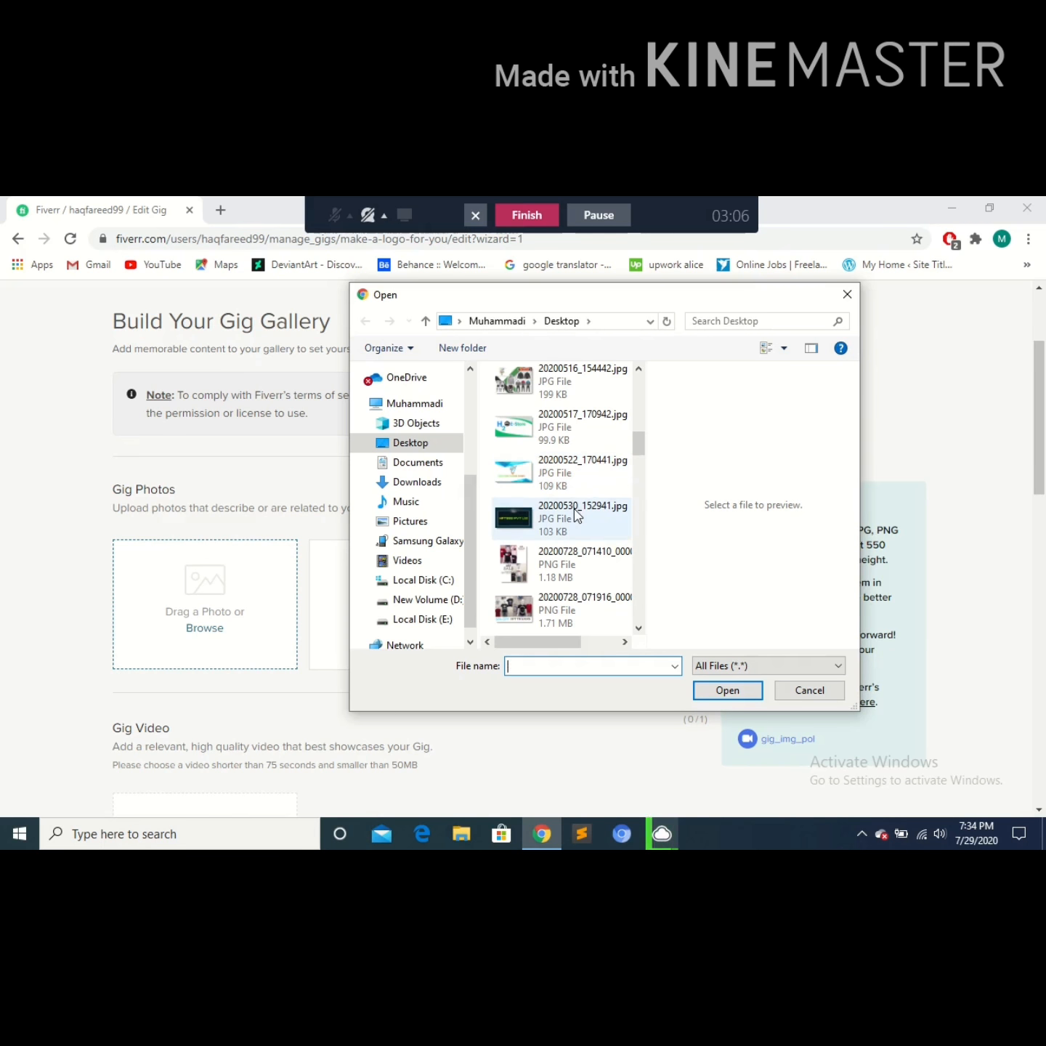
{"action": "scroll", "coordinate": [585, 502], "scroll_direction": "down", "scroll_amount": 3}
{"action": "scroll", "coordinate": [575, 514], "scroll_direction": "down", "scroll_amount": 3}
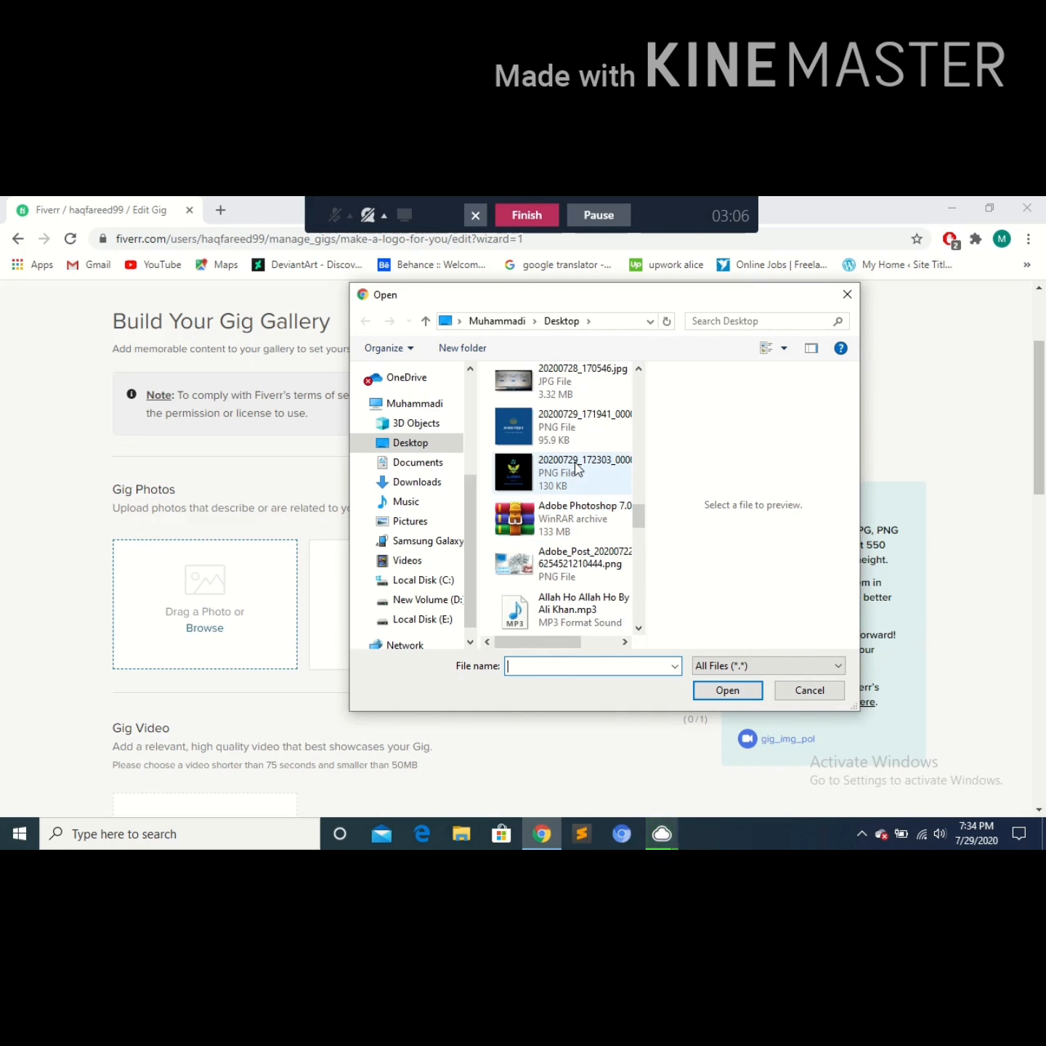
{"action": "left_click", "coordinate": [575, 469]}
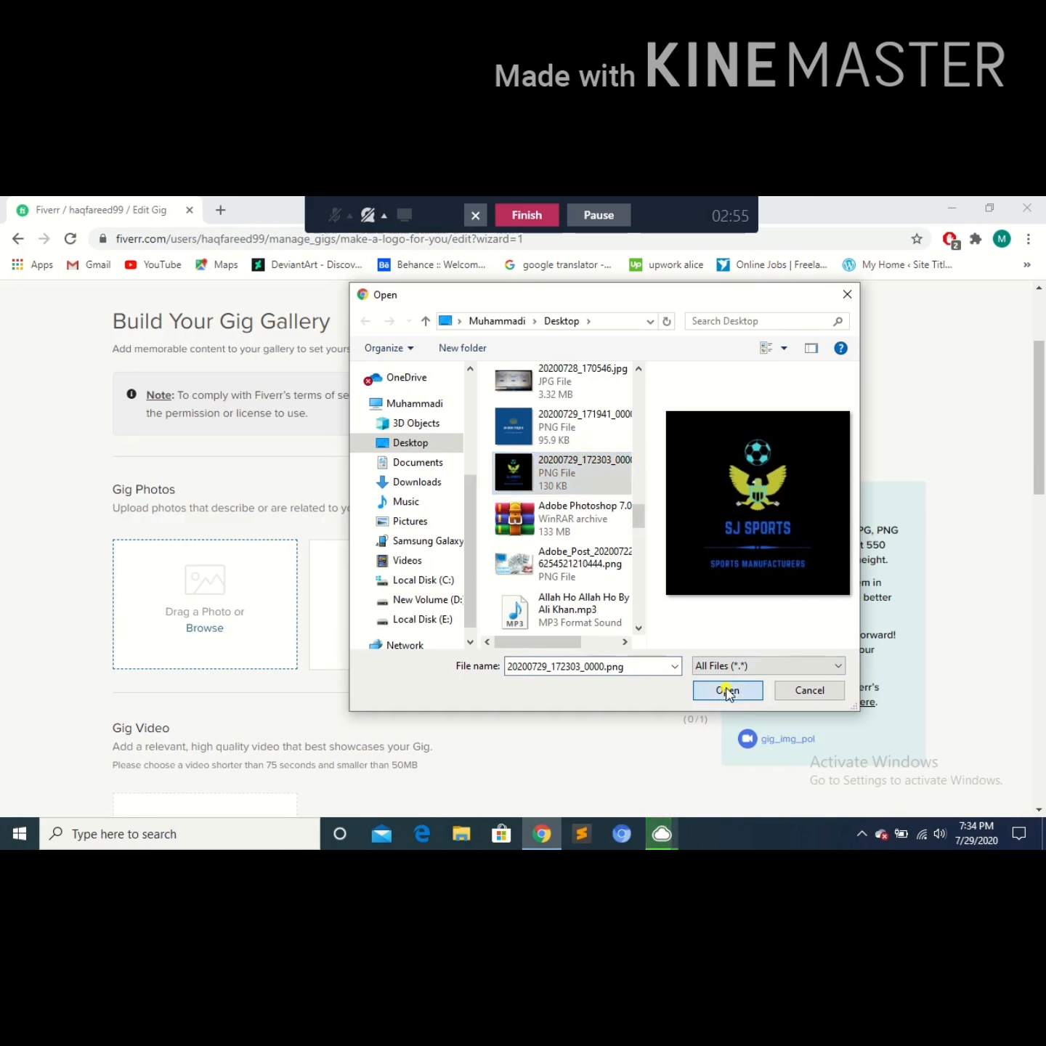
{"action": "left_click", "coordinate": [729, 690]}
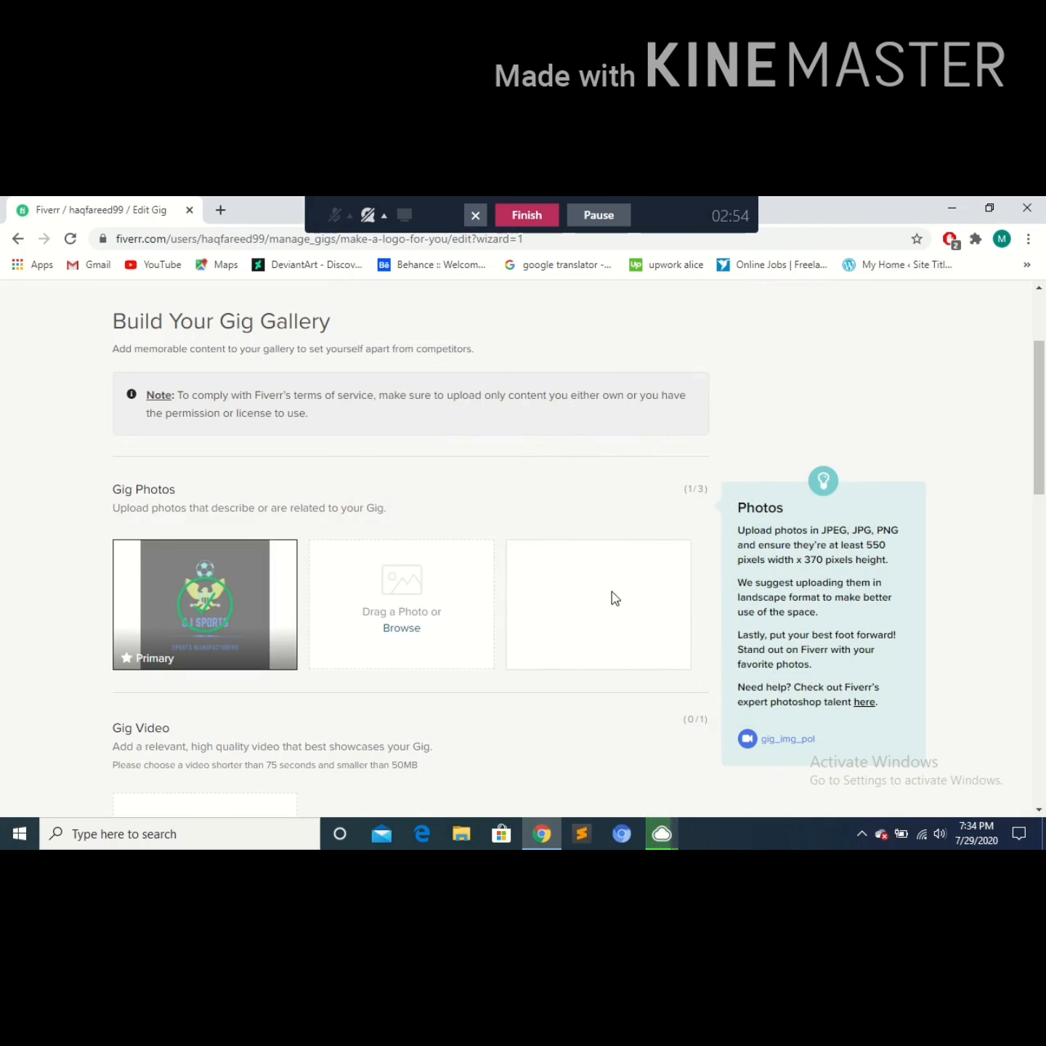
- Accept the declaration that the gallery materials are self-made, and save the gallery to continue to publishing
{"action": "scroll", "coordinate": [521, 653], "scroll_direction": "down", "scroll_amount": 4}
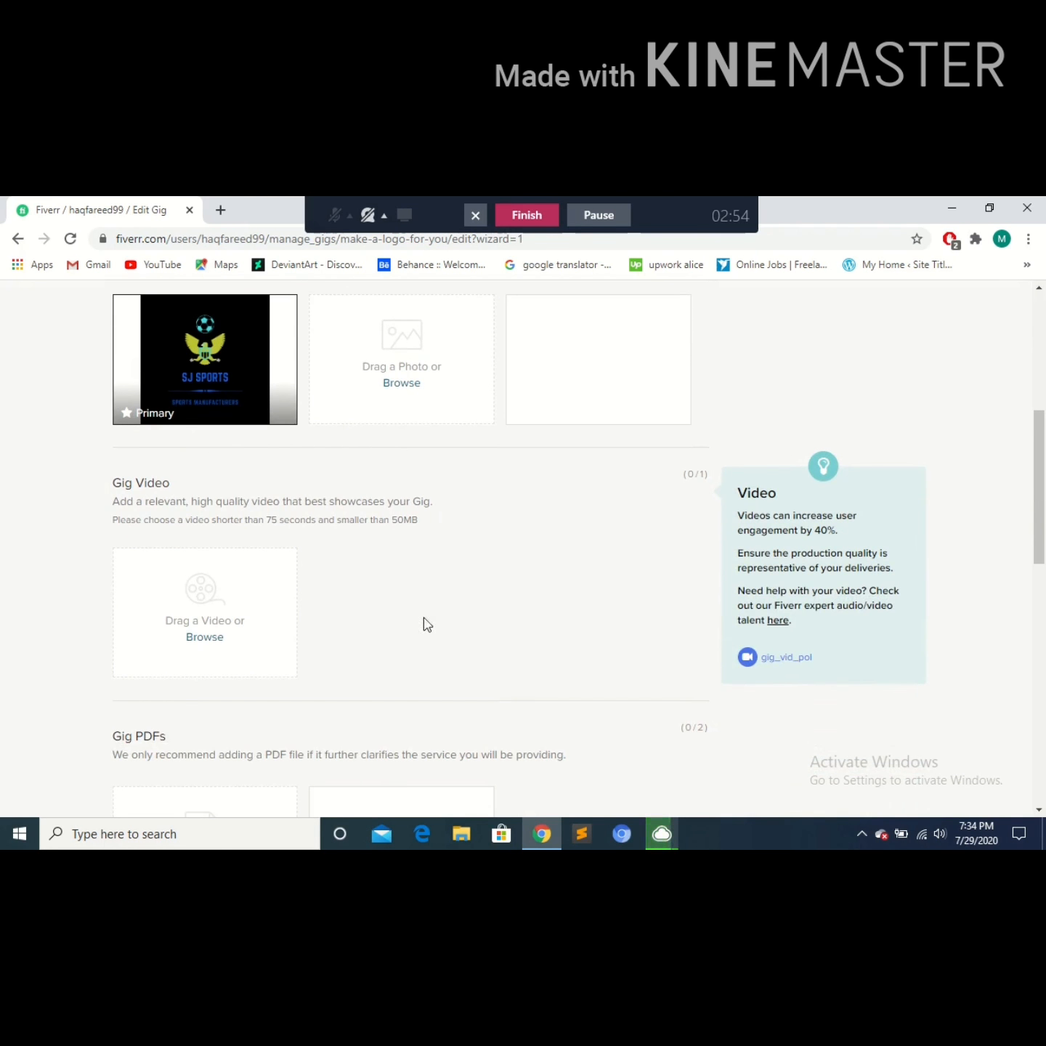
{"action": "scroll", "coordinate": [451, 623], "scroll_direction": "down", "scroll_amount": 4}
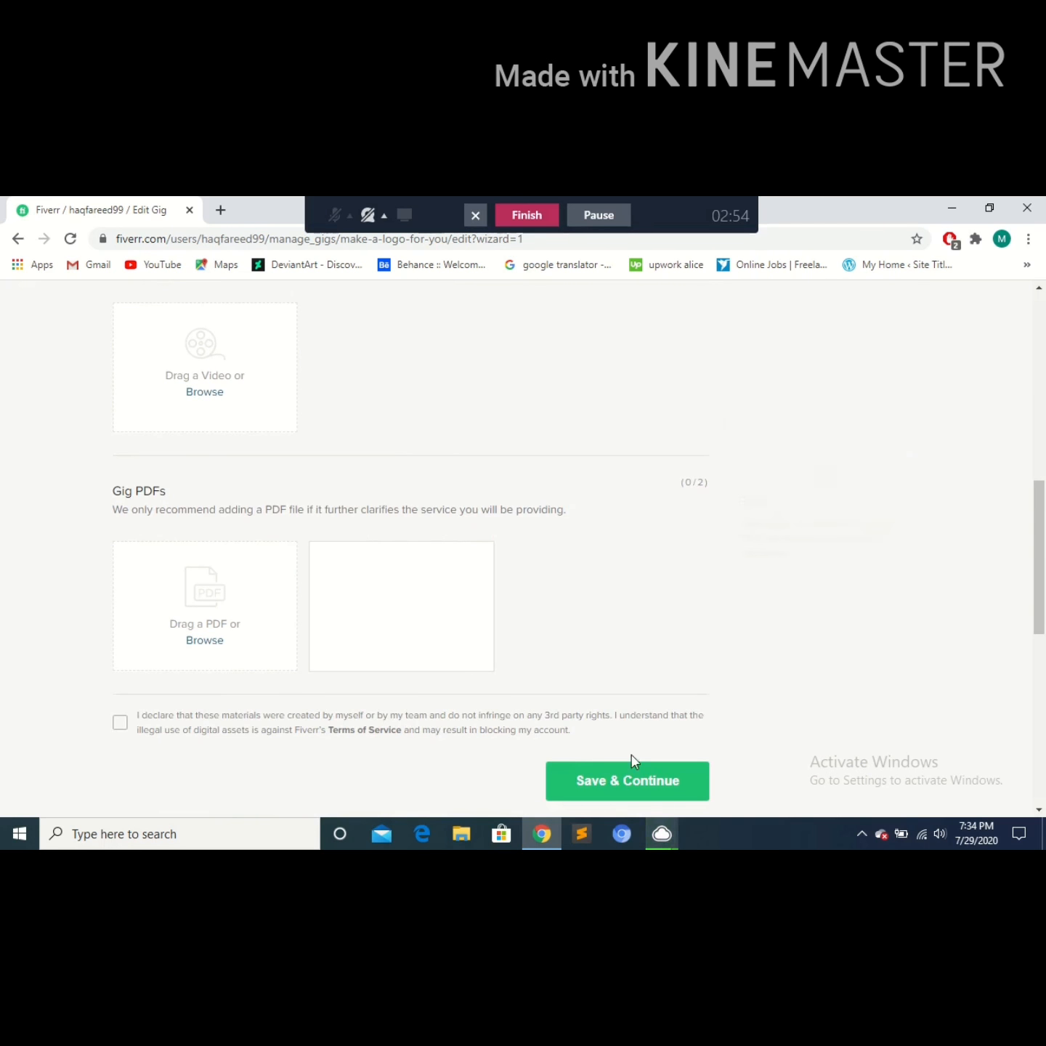
{"action": "scroll", "coordinate": [873, 584], "scroll_direction": "up", "scroll_amount": 7}
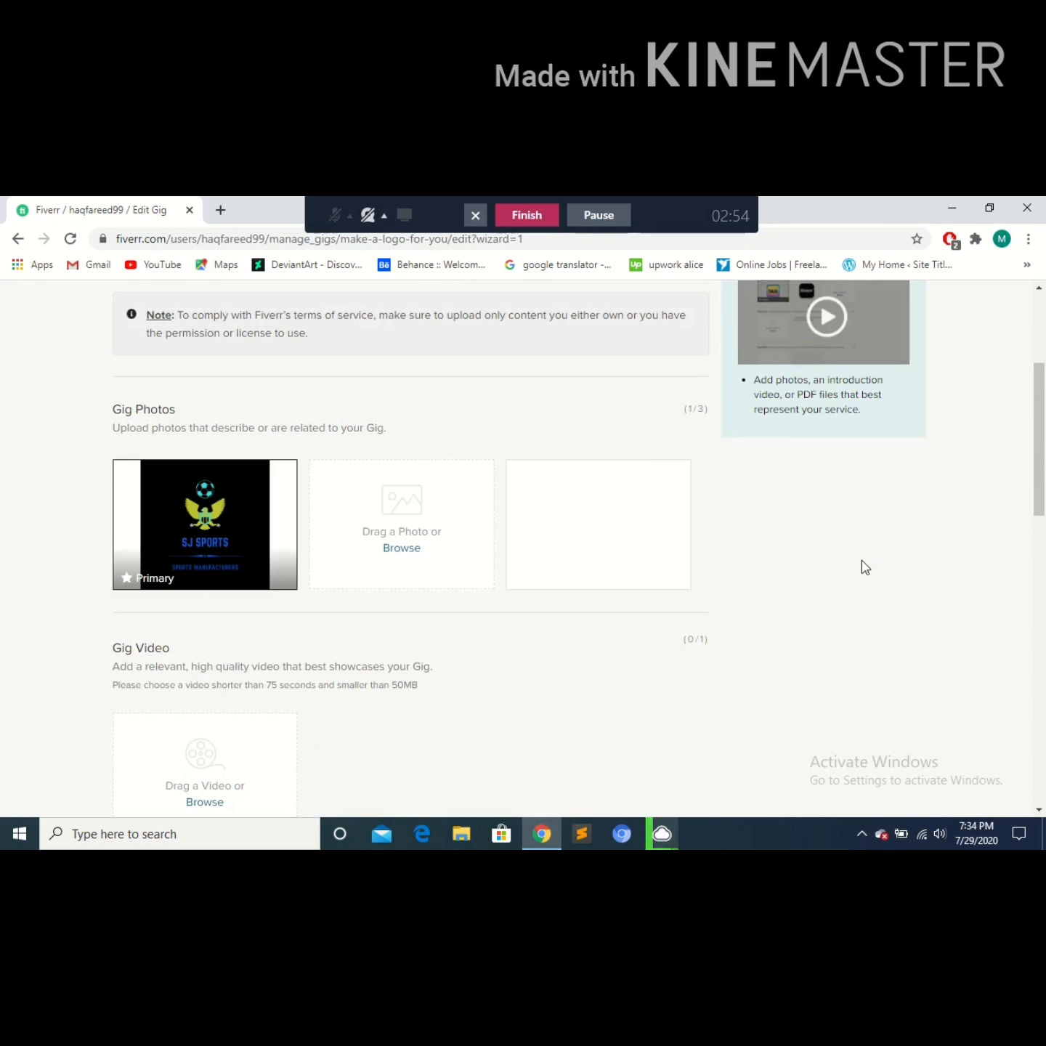
{"action": "scroll", "coordinate": [908, 530], "scroll_direction": "up", "scroll_amount": 1}
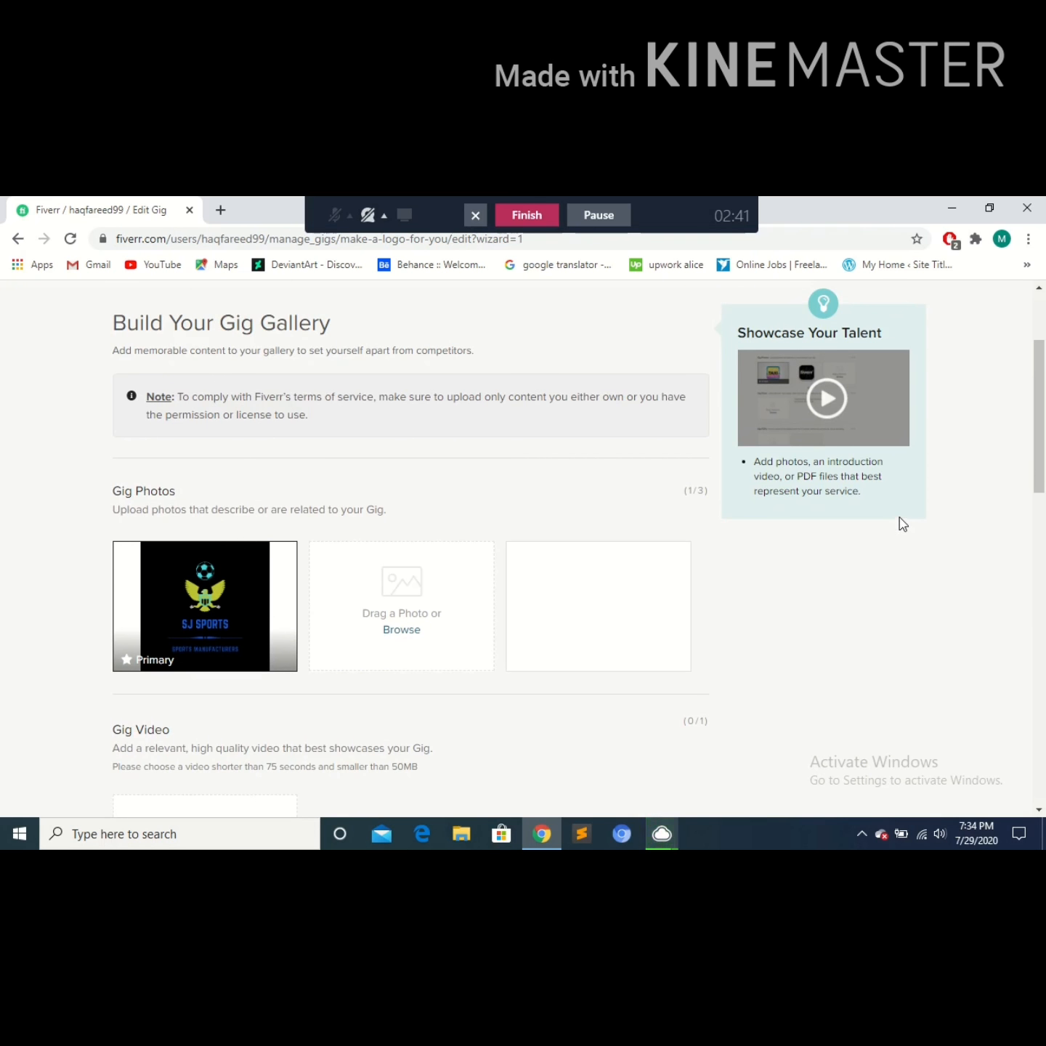
{"action": "scroll", "coordinate": [865, 533], "scroll_direction": "down", "scroll_amount": 8}
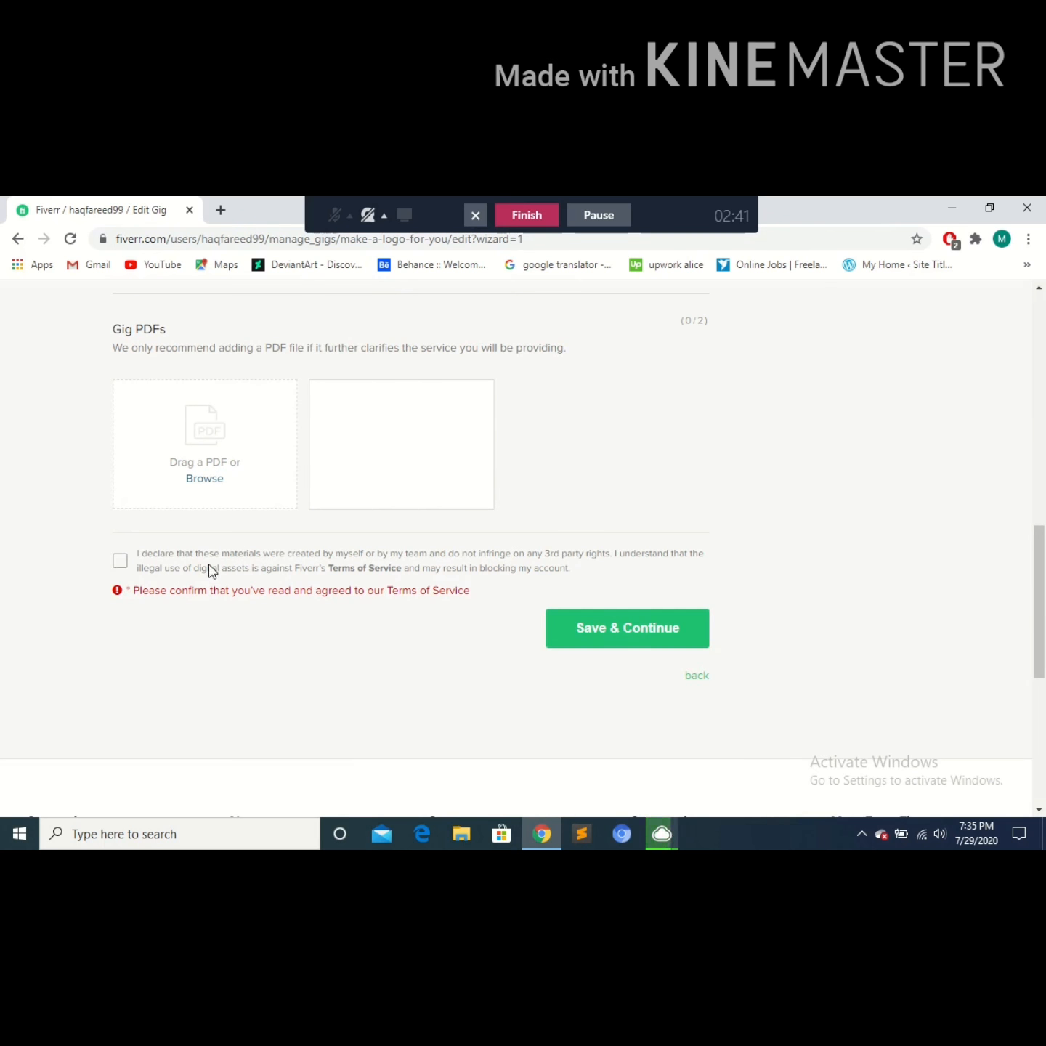
{"action": "left_click", "coordinate": [123, 569]}
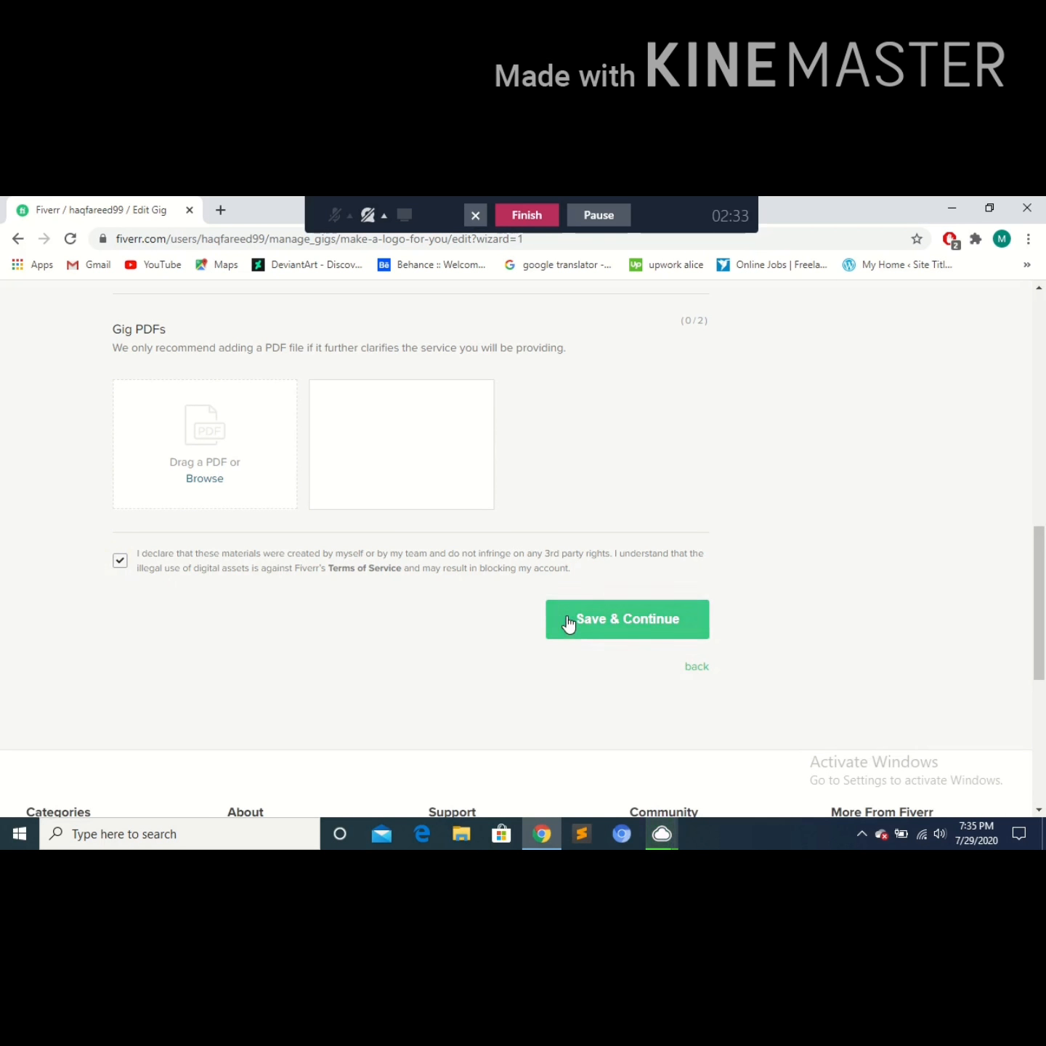
{"action": "left_click", "coordinate": [567, 624]}
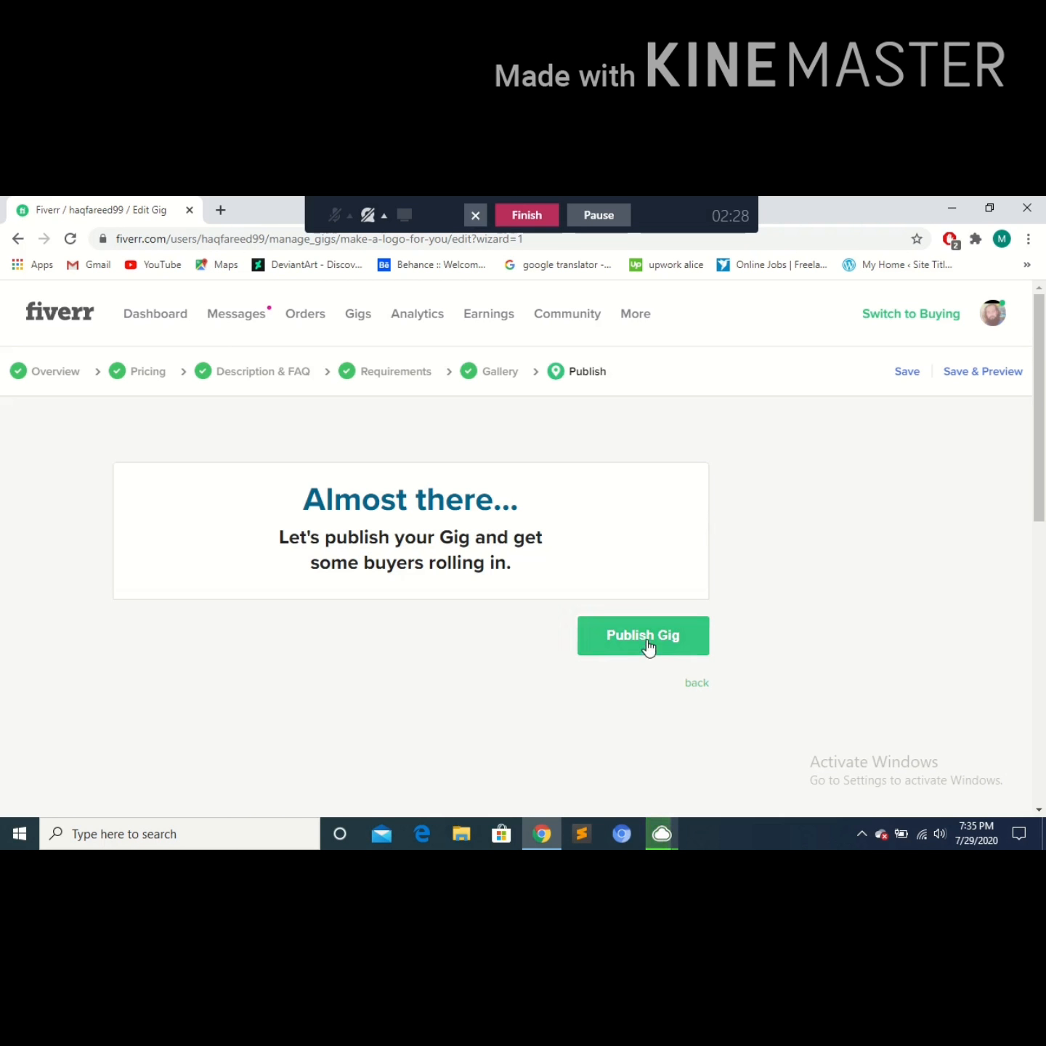
- Publish the logo gig
{"action": "left_click", "coordinate": [647, 637]}
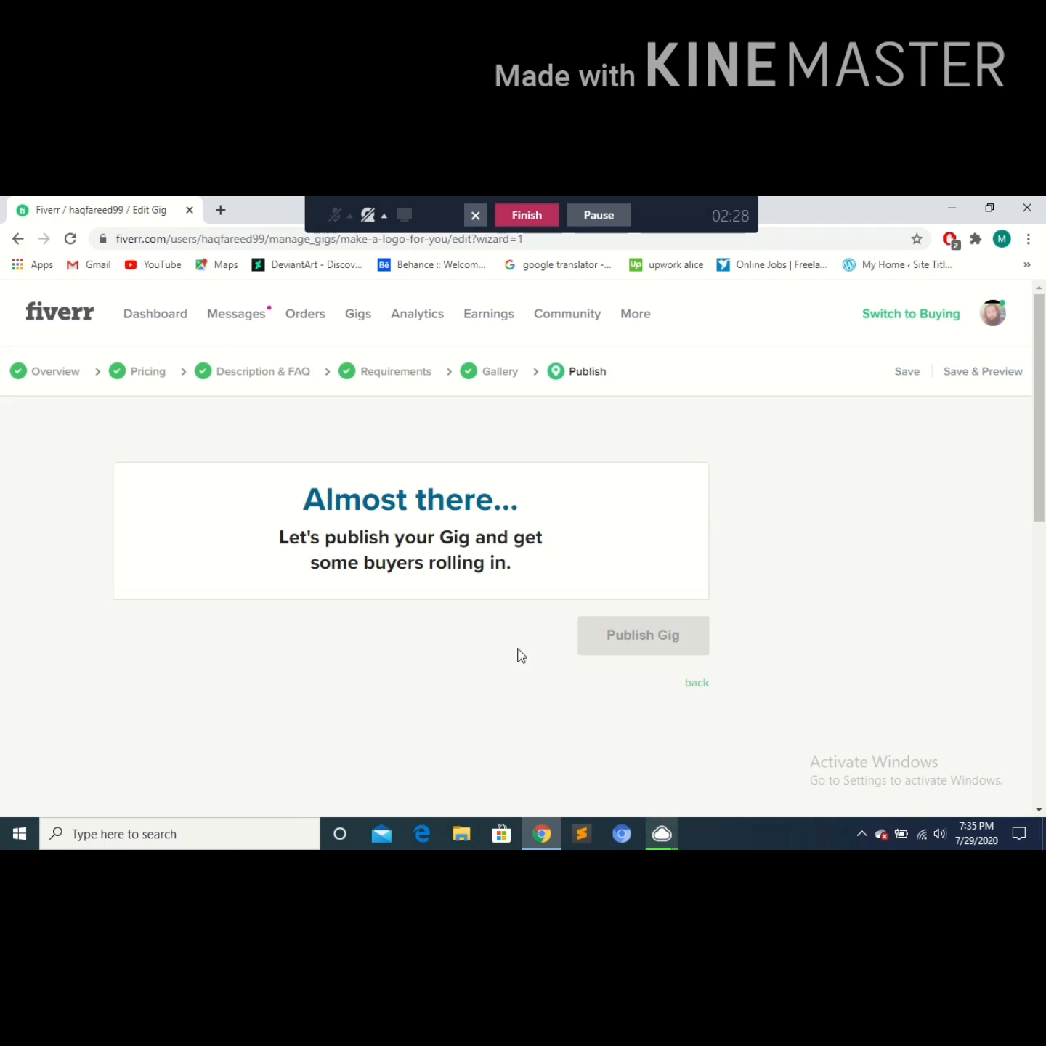
{"action": "scroll", "coordinate": [653, 568], "scroll_direction": "down", "scroll_amount": 1}
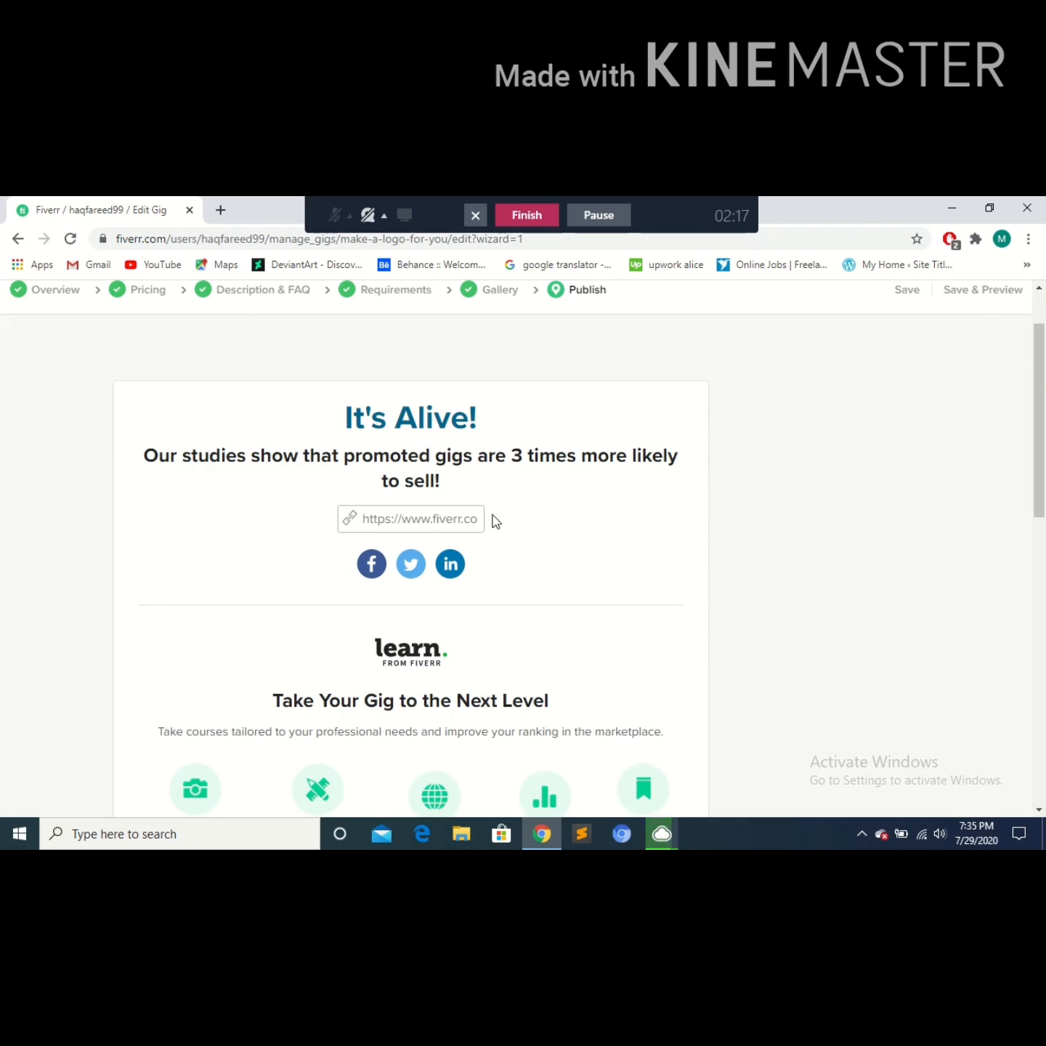
{"action": "scroll", "coordinate": [460, 568], "scroll_direction": "down", "scroll_amount": 2}
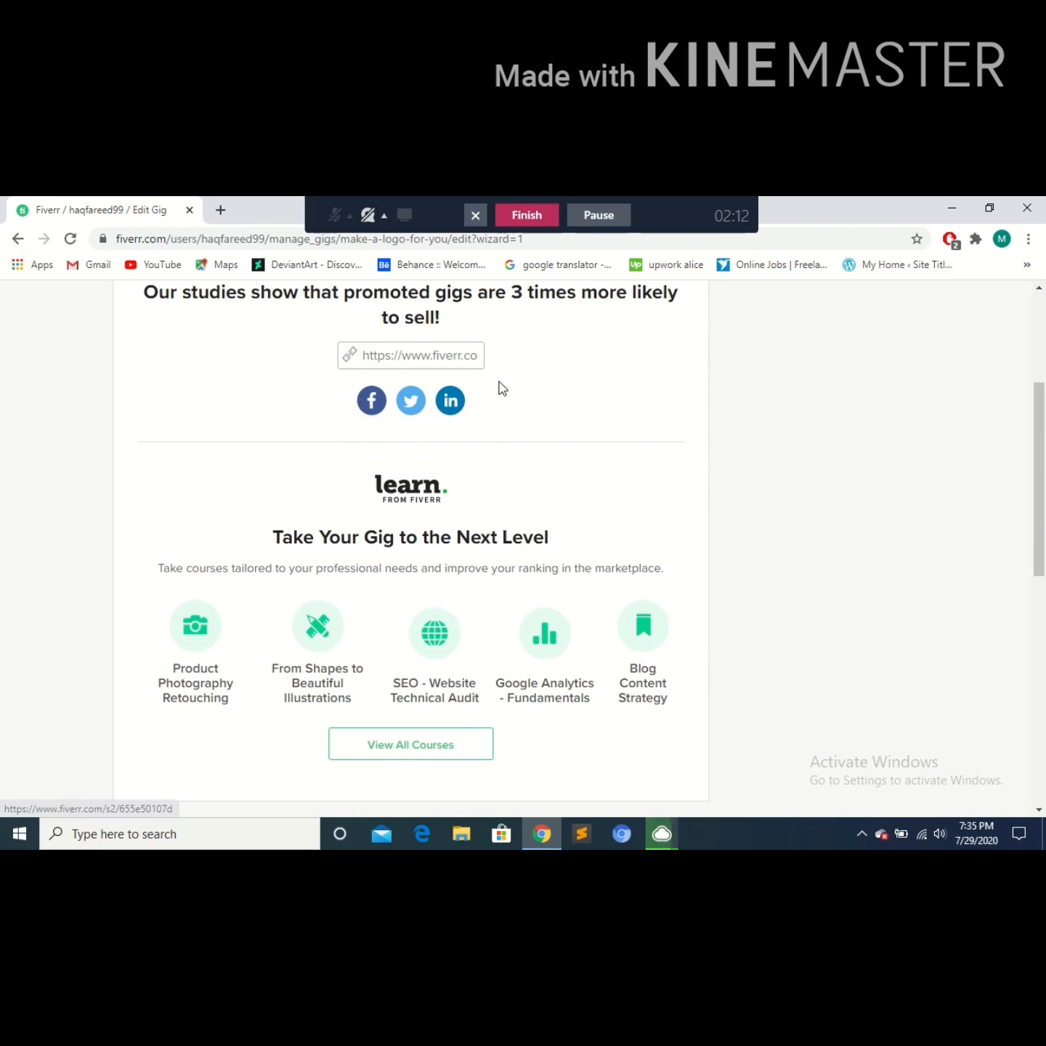
{"action": "right_click", "coordinate": [472, 357]}
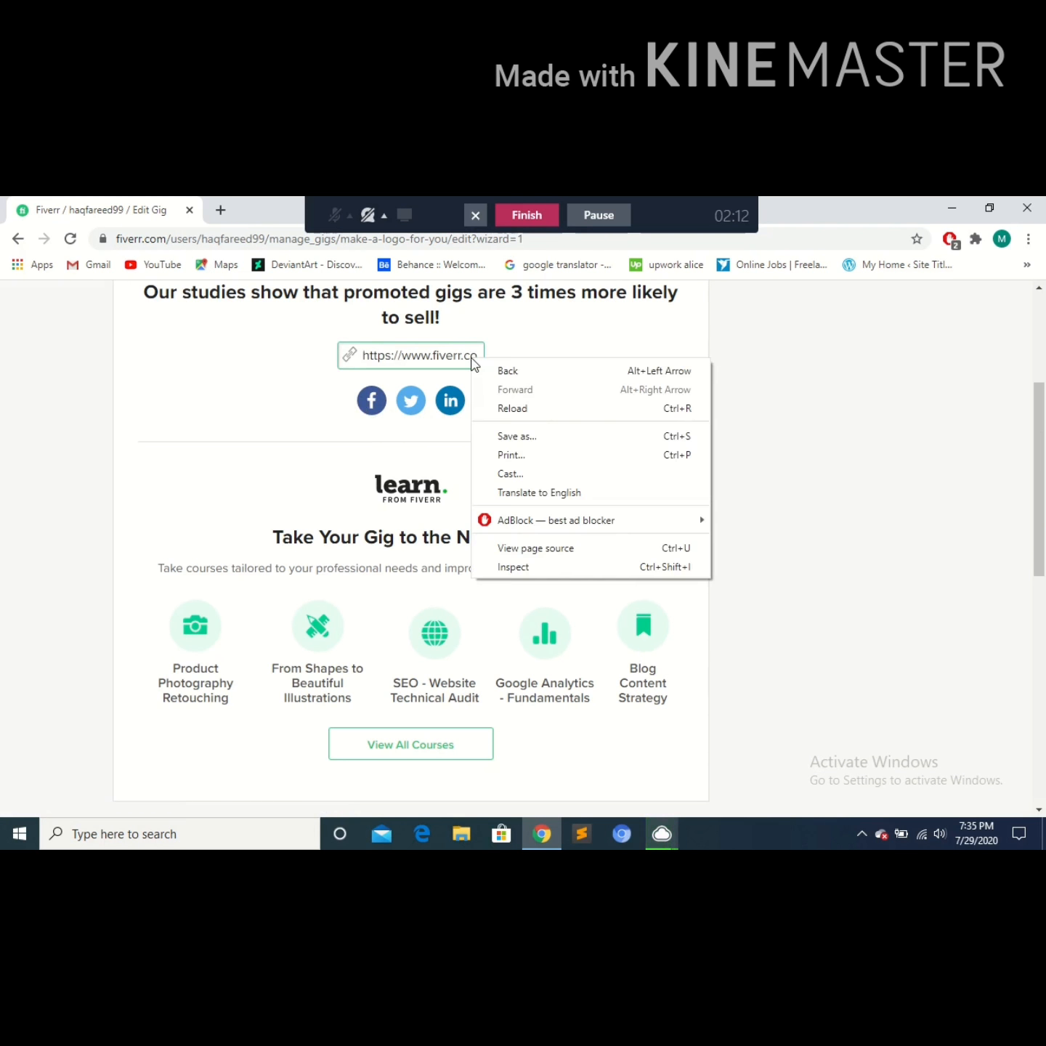
{"action": "left_click", "coordinate": [461, 355]}
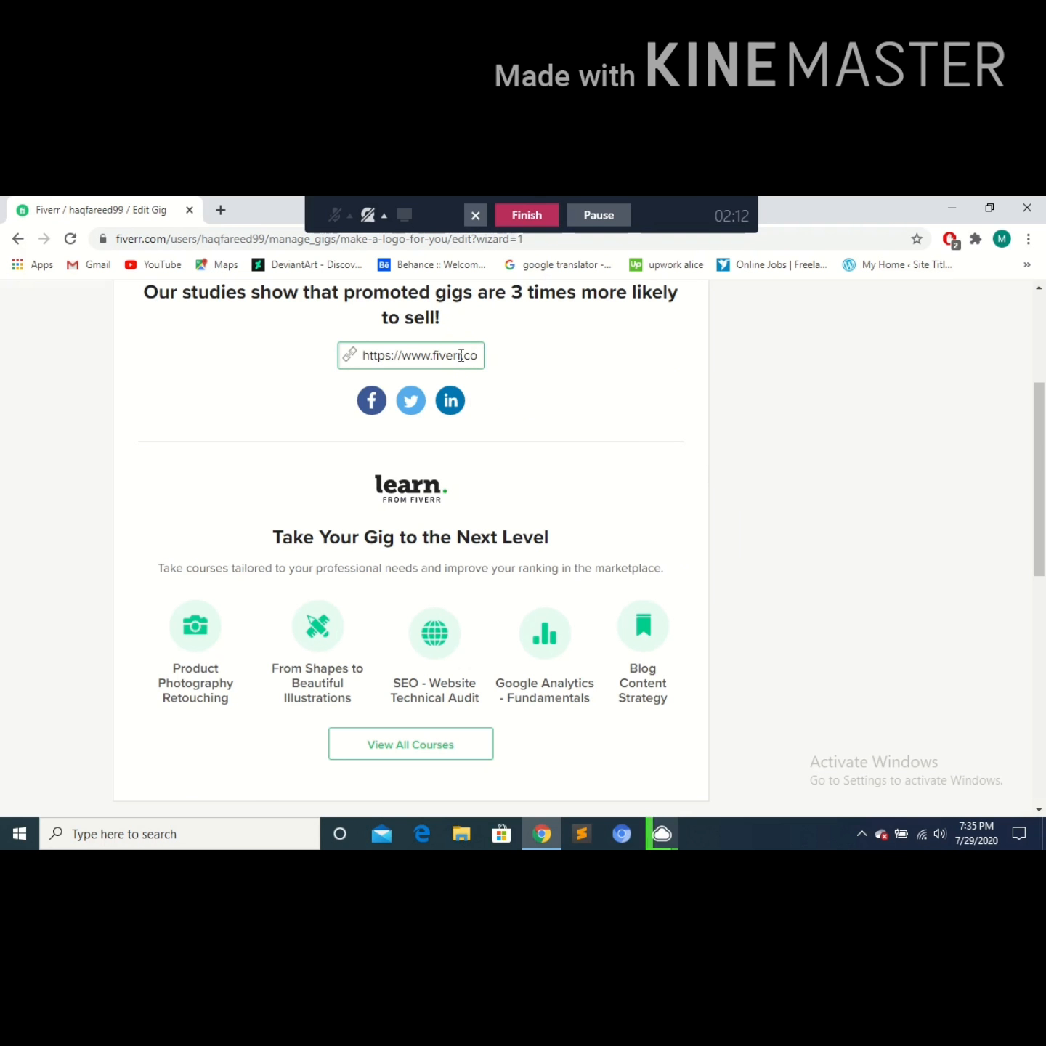
{"action": "right_click", "coordinate": [461, 355]}
{"action": "left_click", "coordinate": [276, 467]}
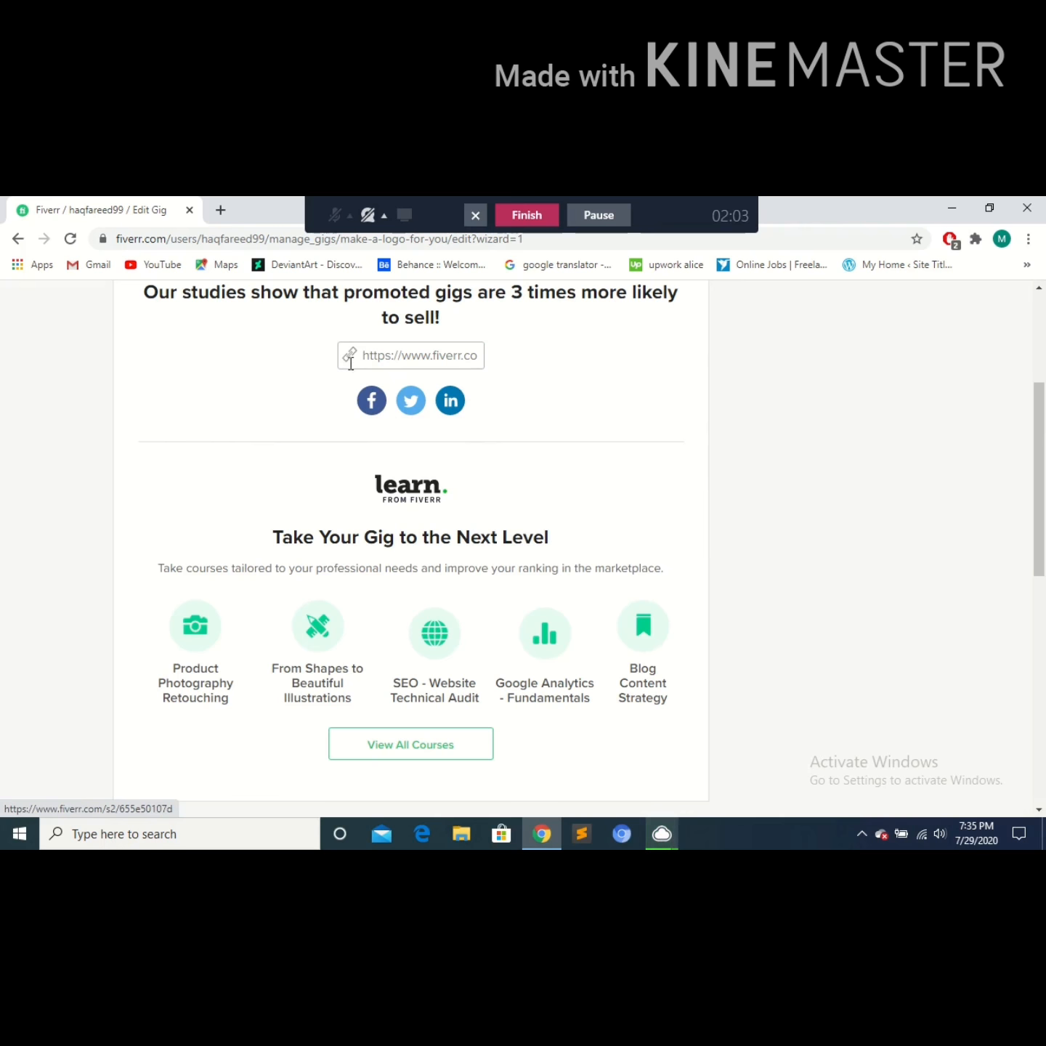
{"action": "right_click", "coordinate": [348, 356]}
{"action": "left_click", "coordinate": [319, 374]}
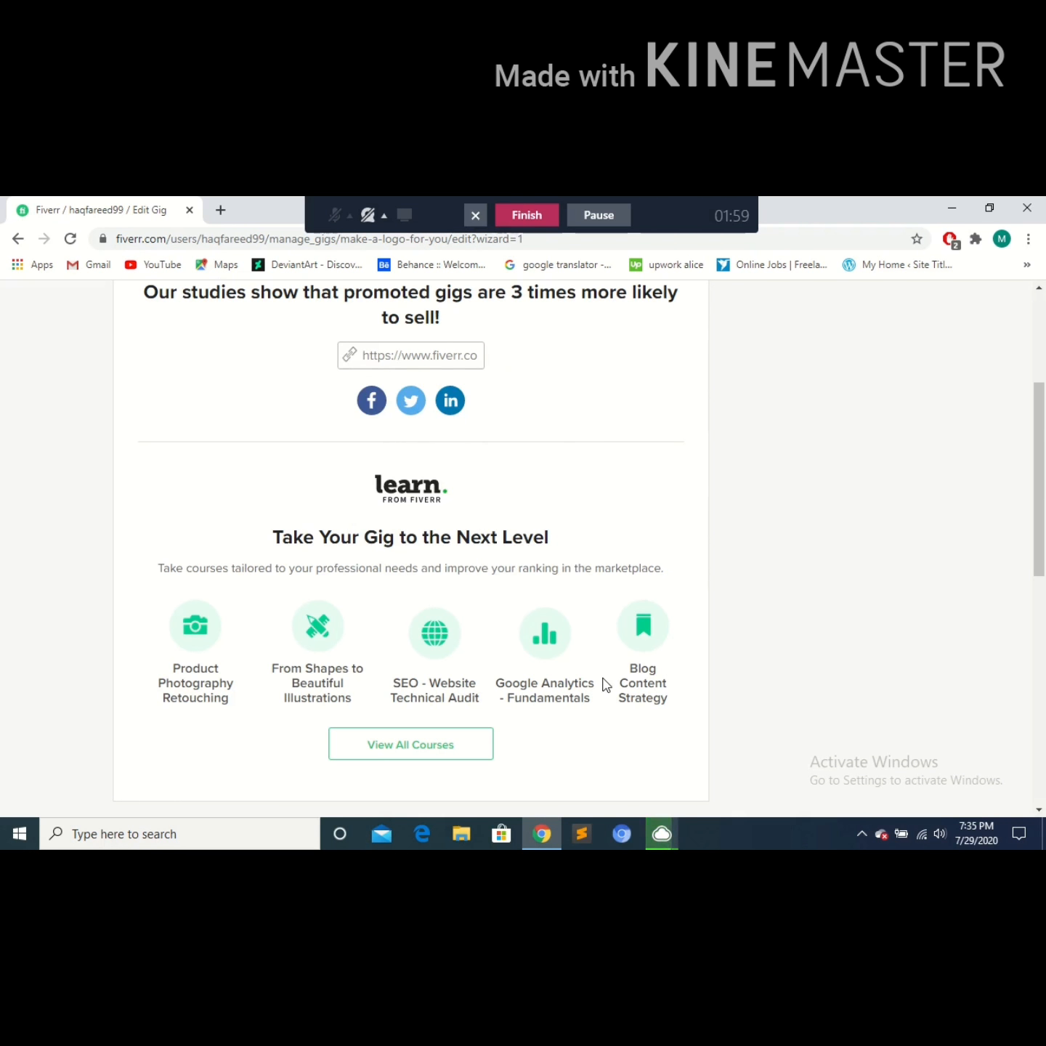
- Finish the gig wizard and show the list of active gigs
{"action": "scroll", "coordinate": [605, 681], "scroll_direction": "down", "scroll_amount": 3}
{"action": "left_click", "coordinate": [682, 601]}
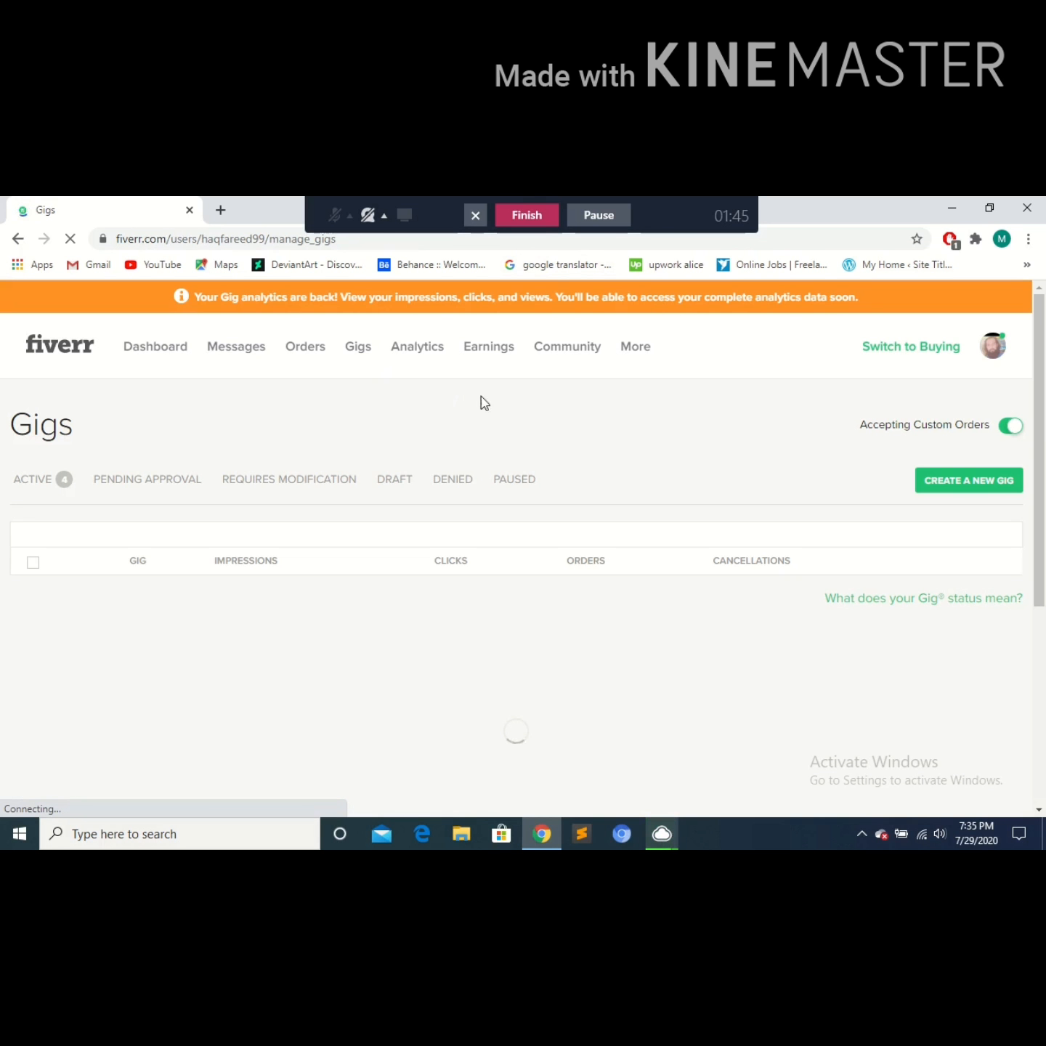
{"action": "left_click", "coordinate": [52, 488]}
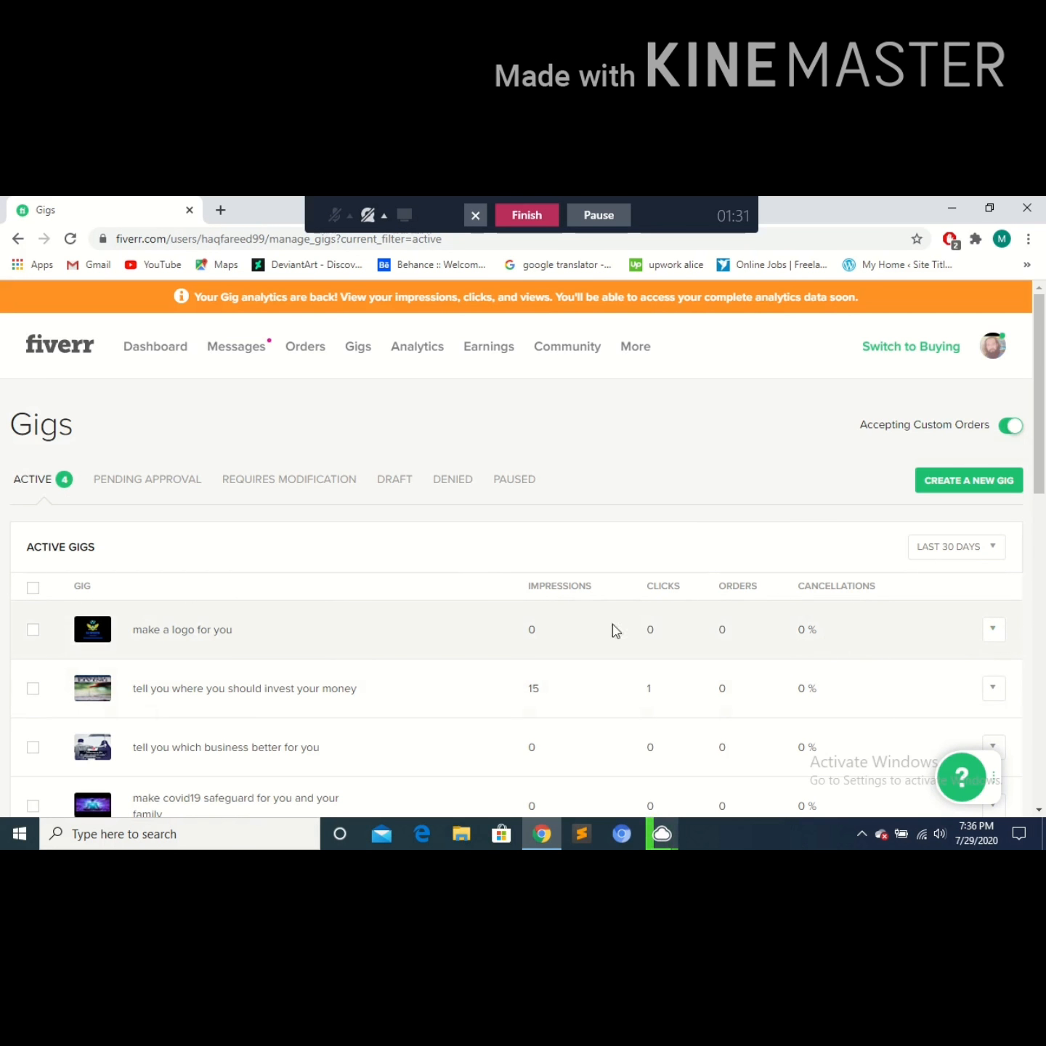
- Expand the "make a logo for you" gig and examine its status, order queue limit, watermark setting, reviews and performance
{"action": "left_click", "coordinate": [207, 632]}
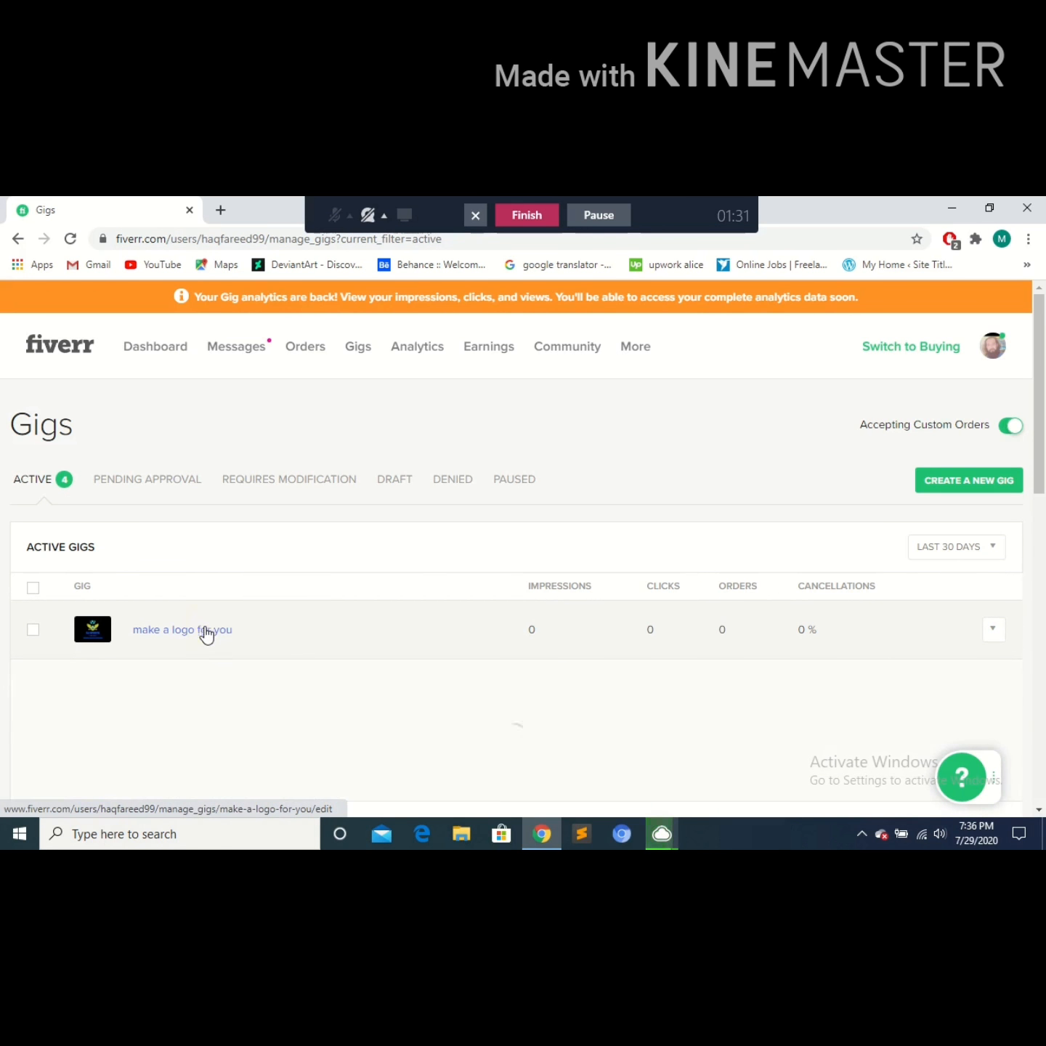
{"action": "scroll", "coordinate": [420, 661], "scroll_direction": "down", "scroll_amount": 2}
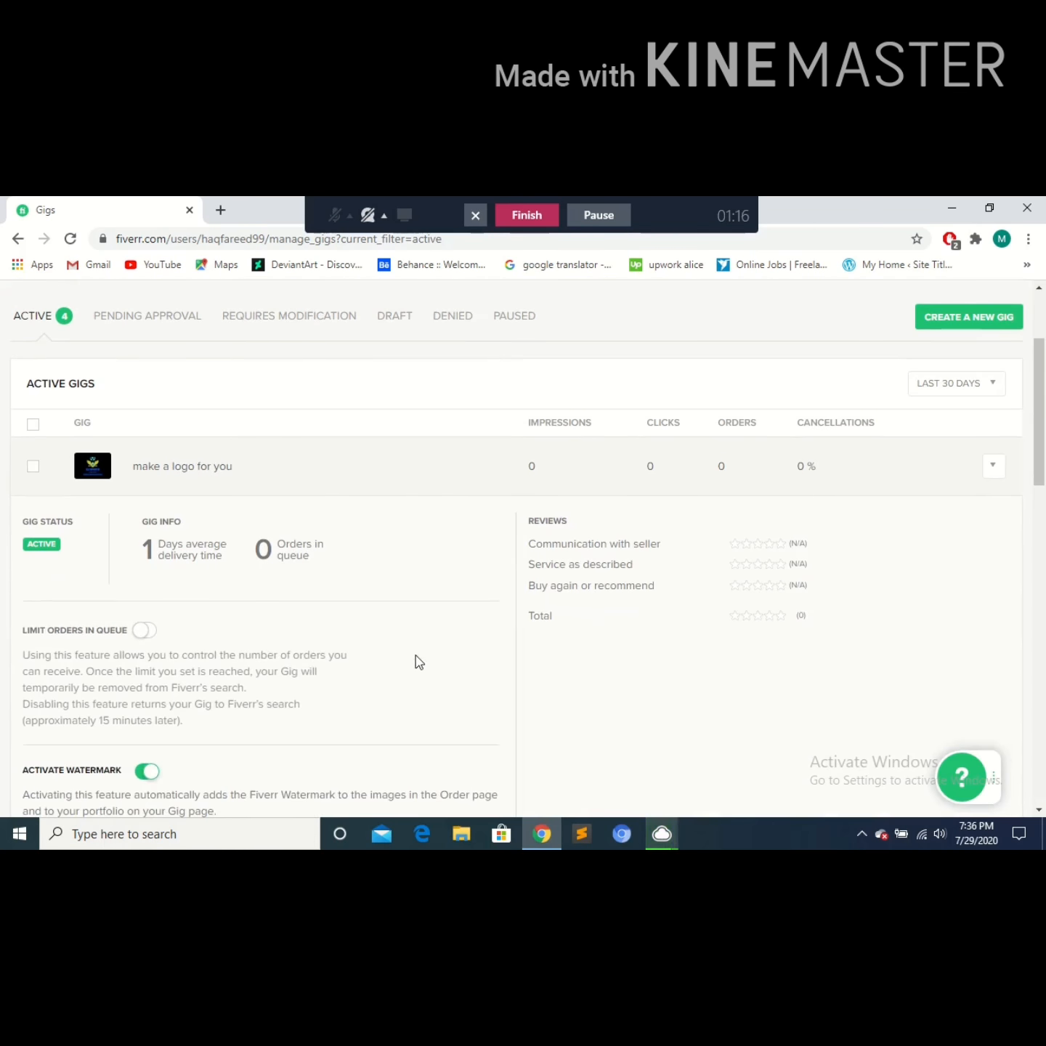
{"action": "scroll", "coordinate": [140, 545], "scroll_direction": "down", "scroll_amount": 1}
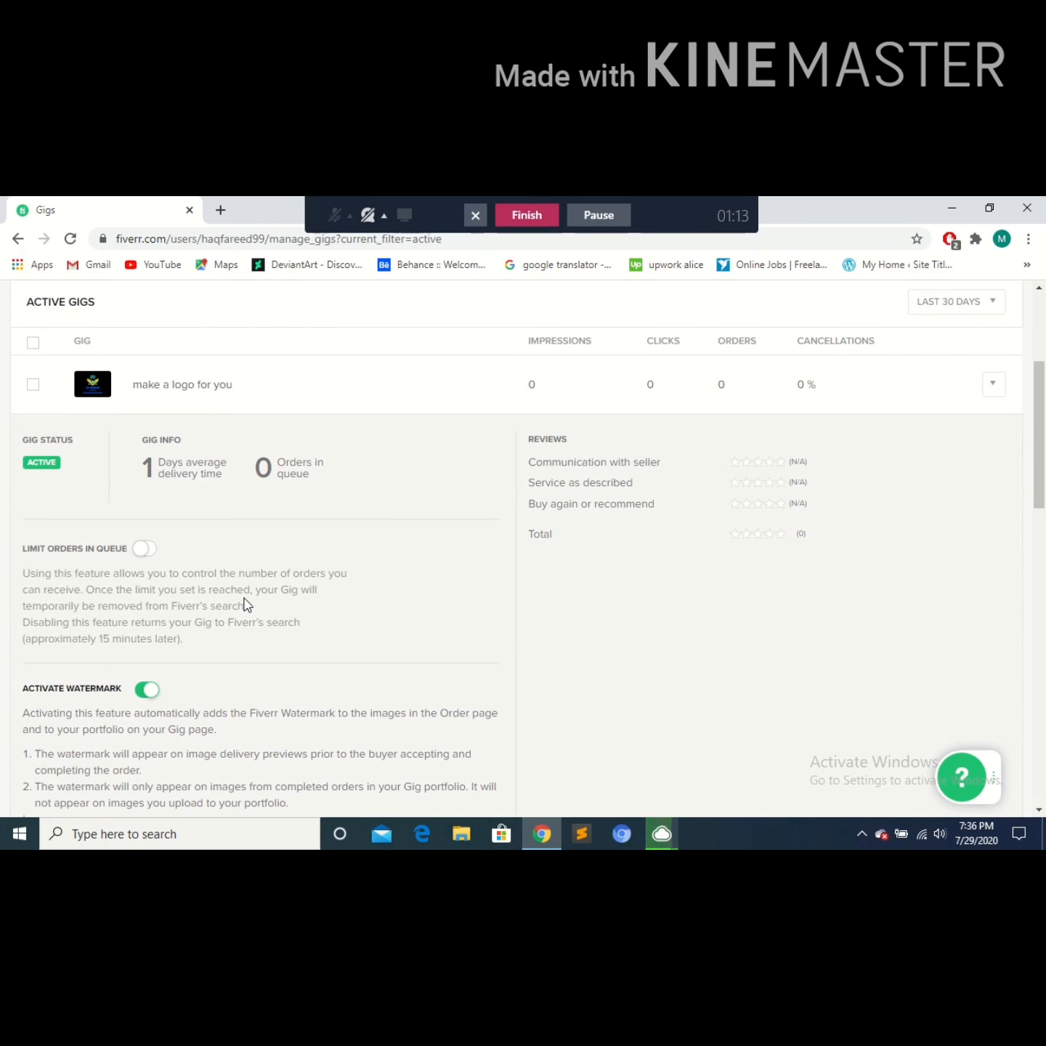
{"action": "scroll", "coordinate": [248, 605], "scroll_direction": "down", "scroll_amount": 1}
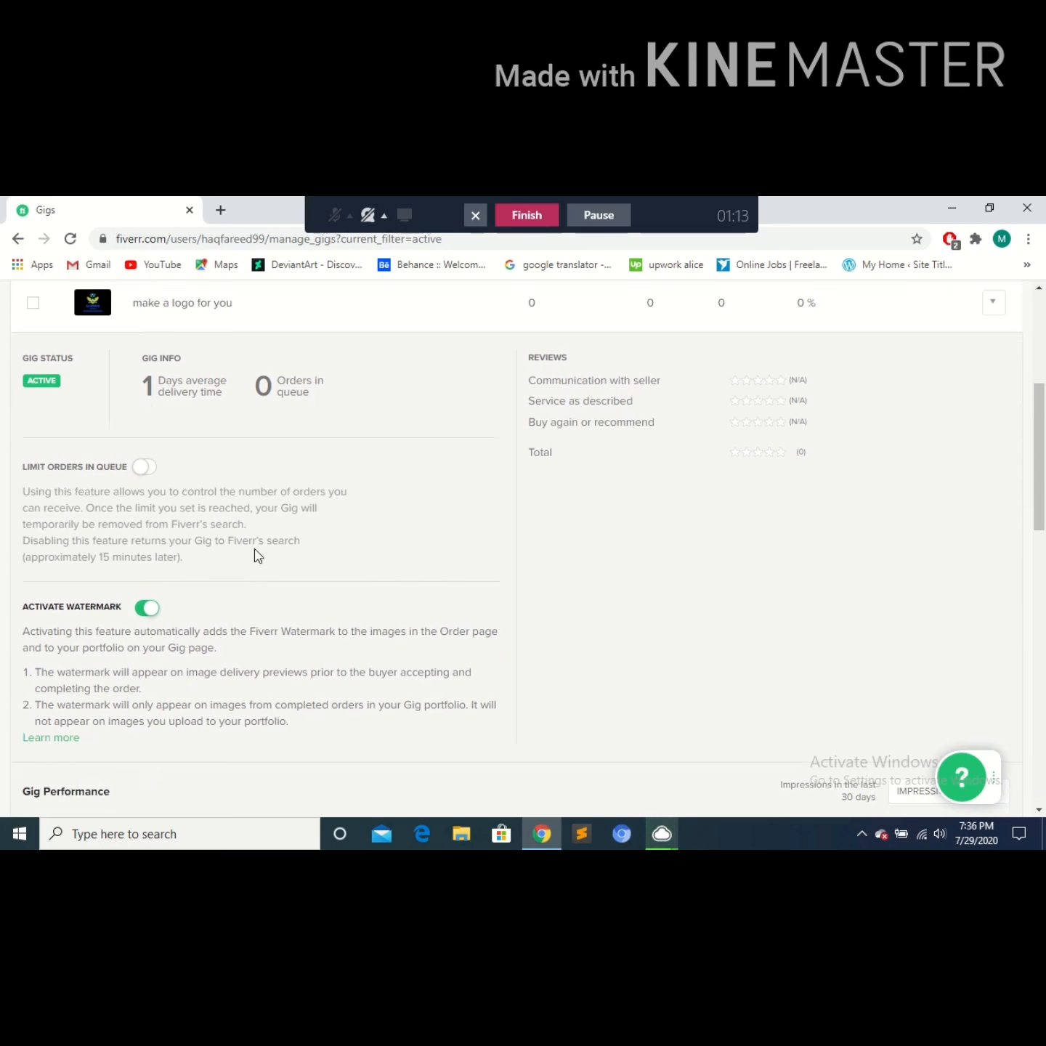
{"action": "scroll", "coordinate": [258, 556], "scroll_direction": "down", "scroll_amount": 1}
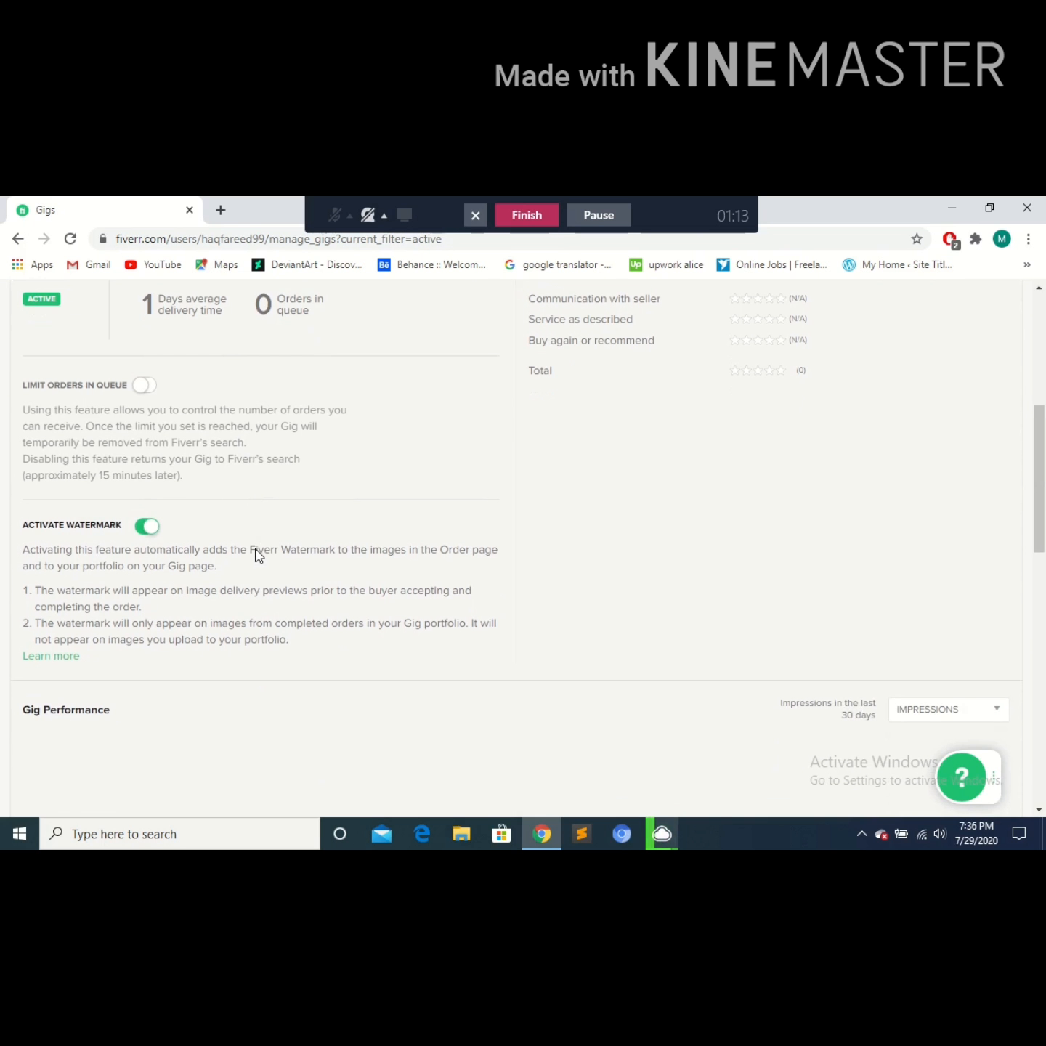
{"action": "scroll", "coordinate": [258, 549], "scroll_direction": "down", "scroll_amount": 1}
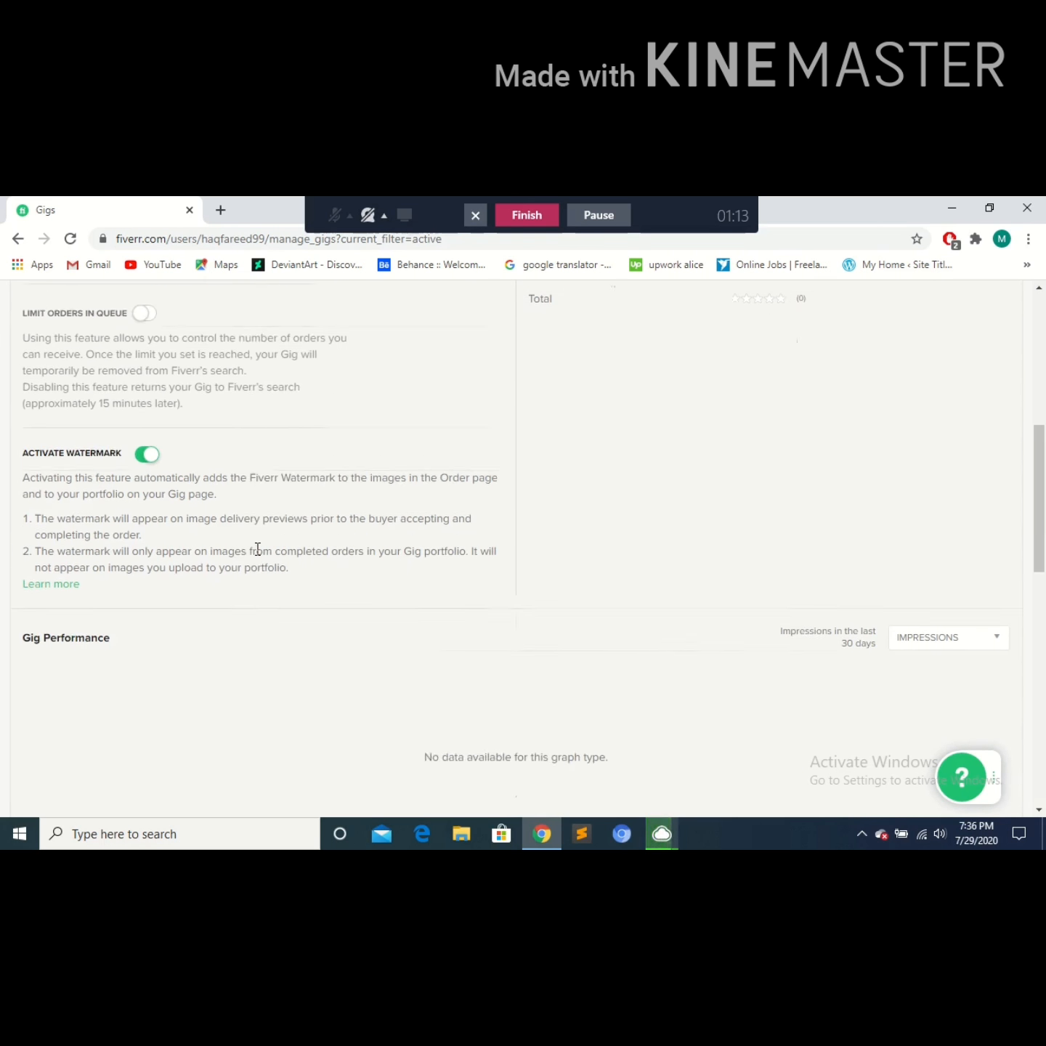
{"action": "scroll", "coordinate": [257, 552], "scroll_direction": "up", "scroll_amount": 4}
{"action": "scroll", "coordinate": [263, 556], "scroll_direction": "up", "scroll_amount": 2}
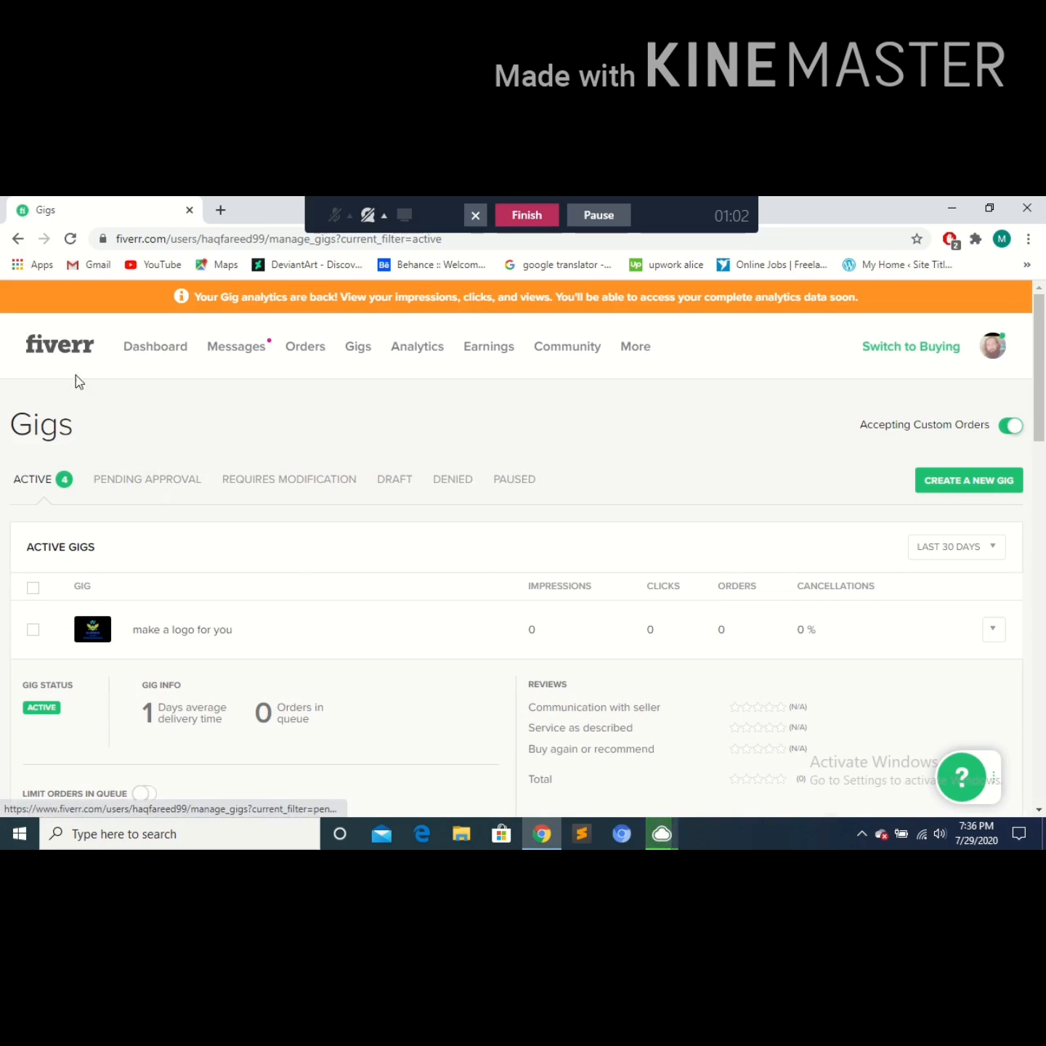
- Open the seller dashboard and examine the performance rates, earnings, active orders, inbox, top-seller steps, tips and course offers
{"action": "left_click", "coordinate": [145, 346]}
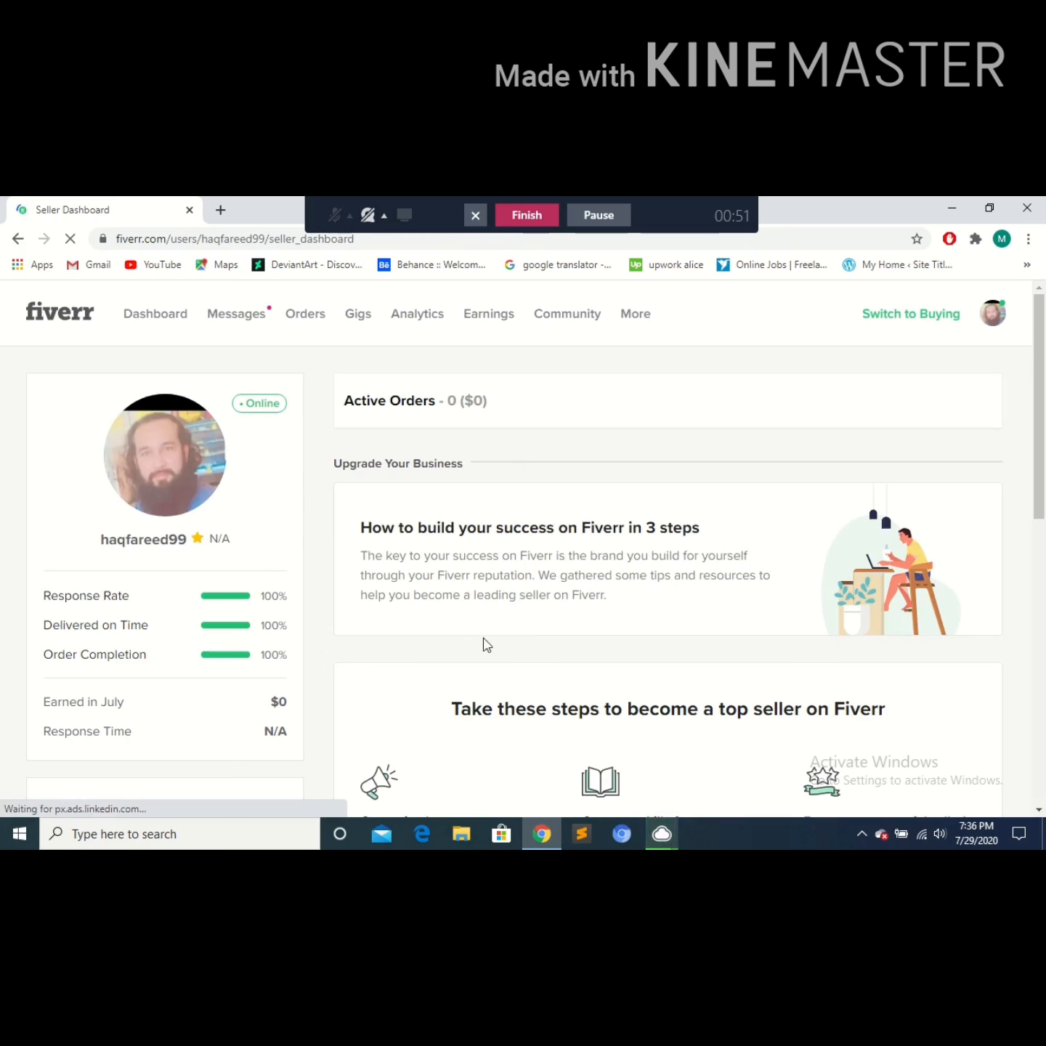
{"action": "scroll", "coordinate": [700, 570], "scroll_direction": "down", "scroll_amount": 3}
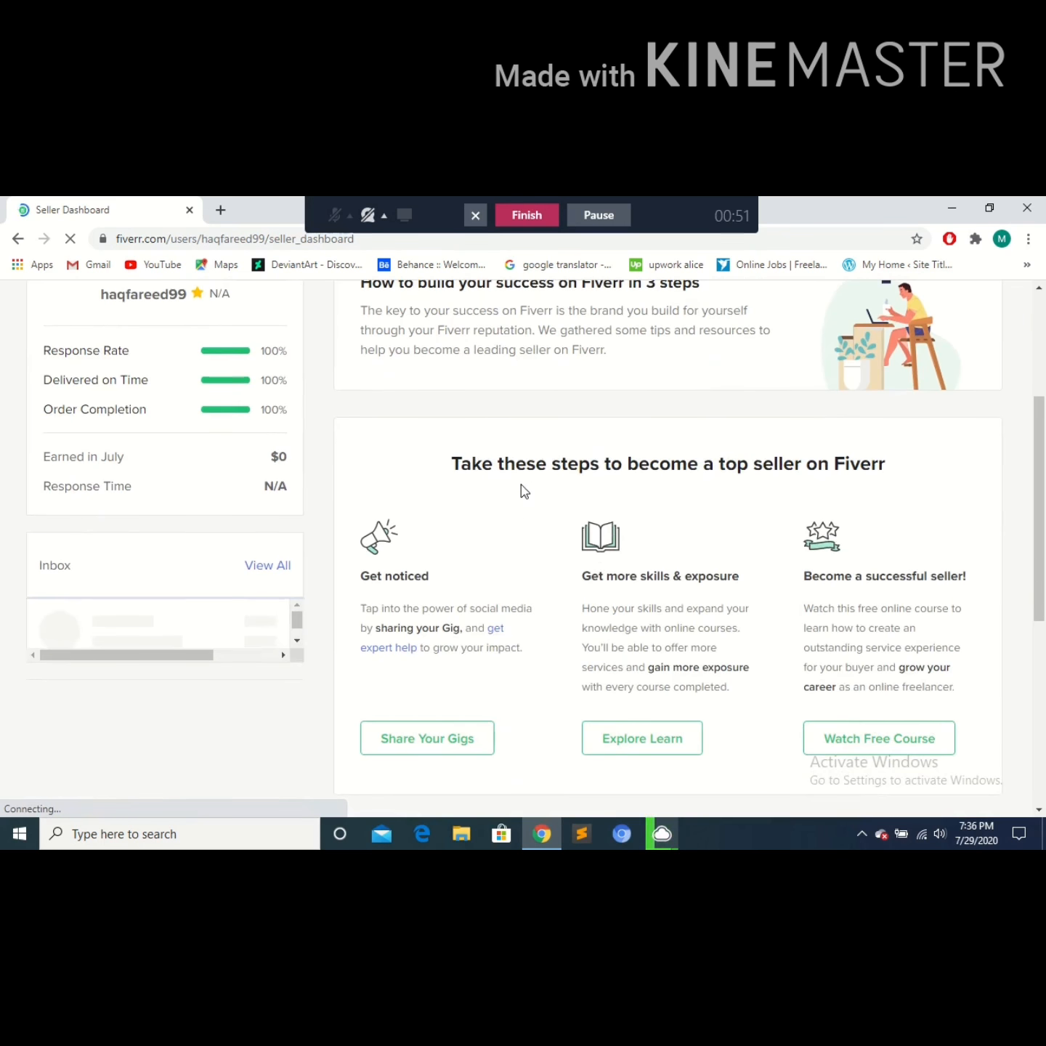
{"action": "scroll", "coordinate": [523, 494], "scroll_direction": "down", "scroll_amount": 2}
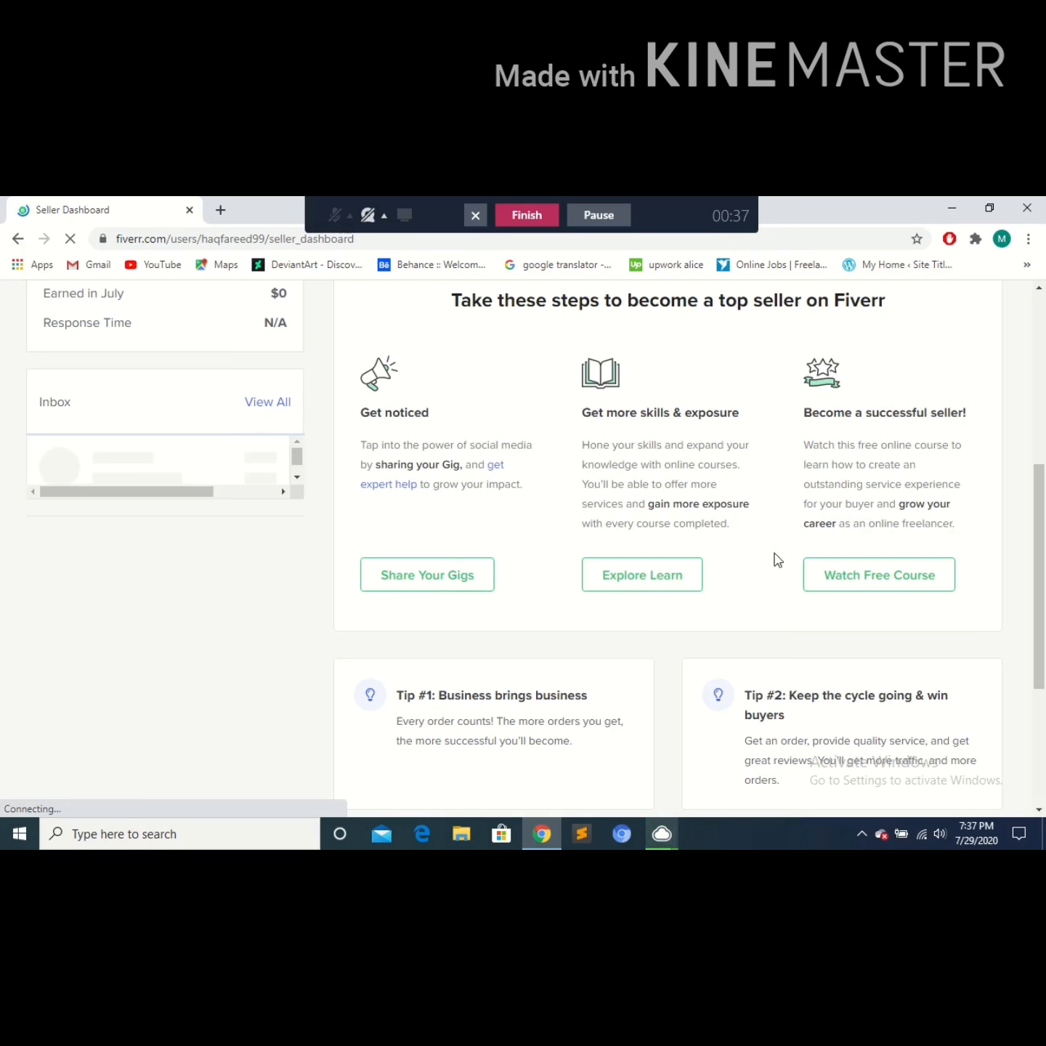
{"action": "scroll", "coordinate": [826, 505], "scroll_direction": "down", "scroll_amount": 1}
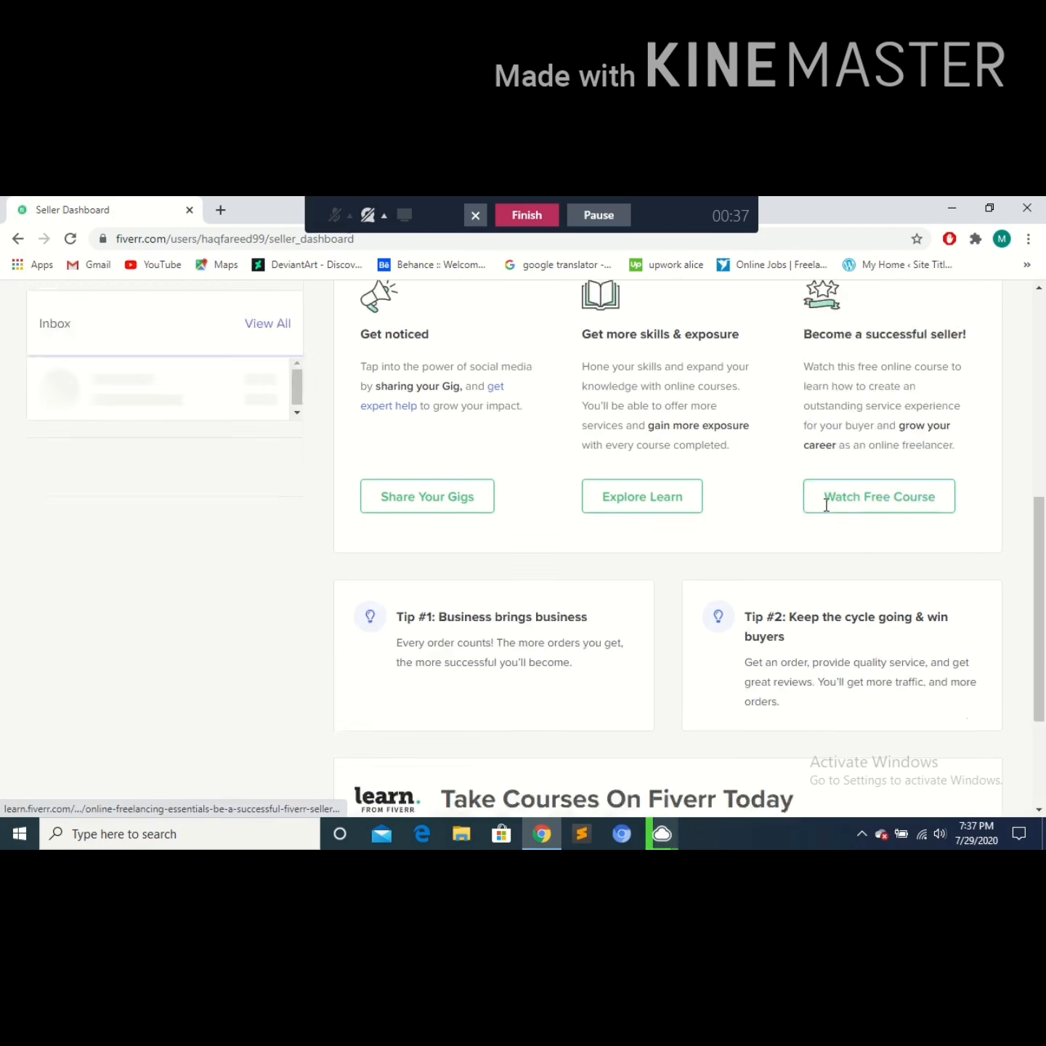
{"action": "scroll", "coordinate": [826, 505], "scroll_direction": "down", "scroll_amount": 1}
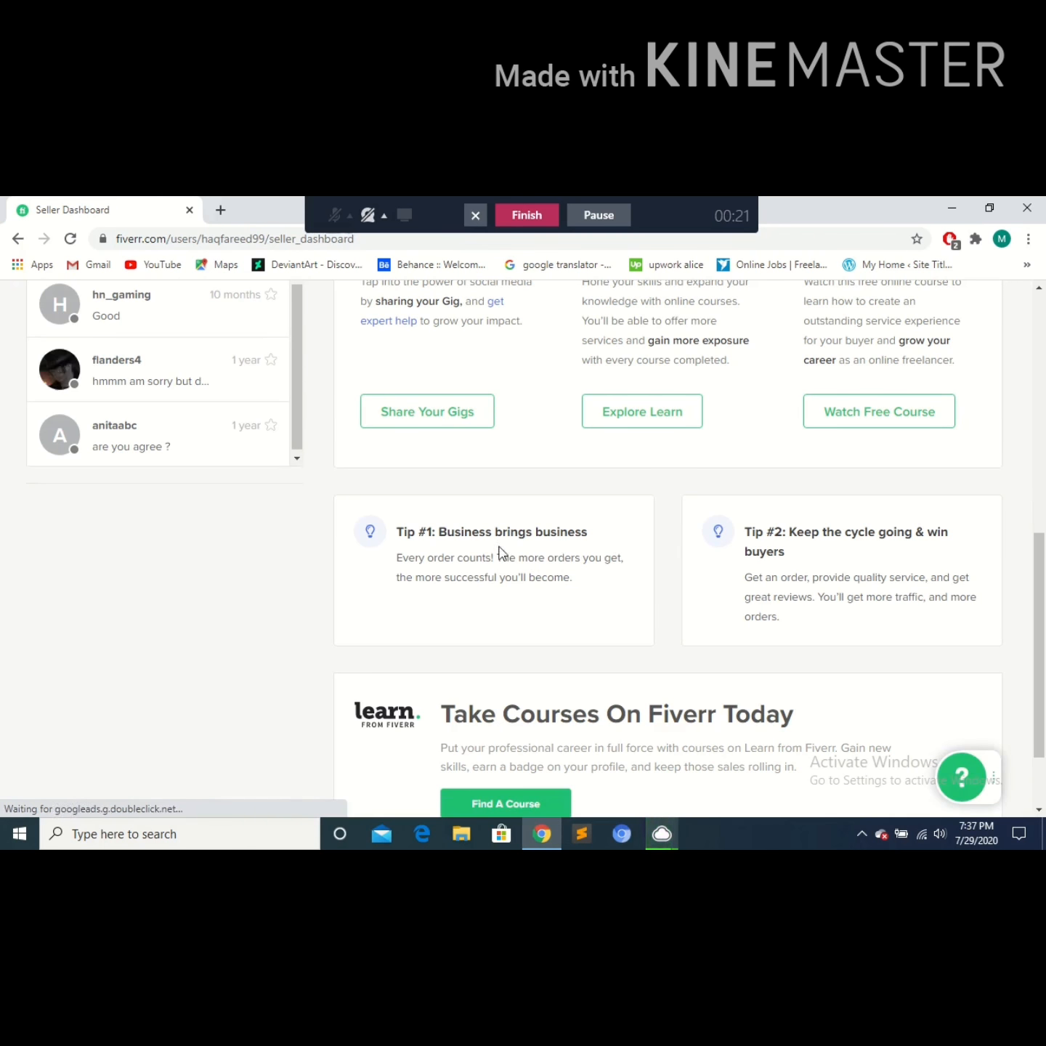
{"action": "scroll", "coordinate": [648, 565], "scroll_direction": "down", "scroll_amount": 3}
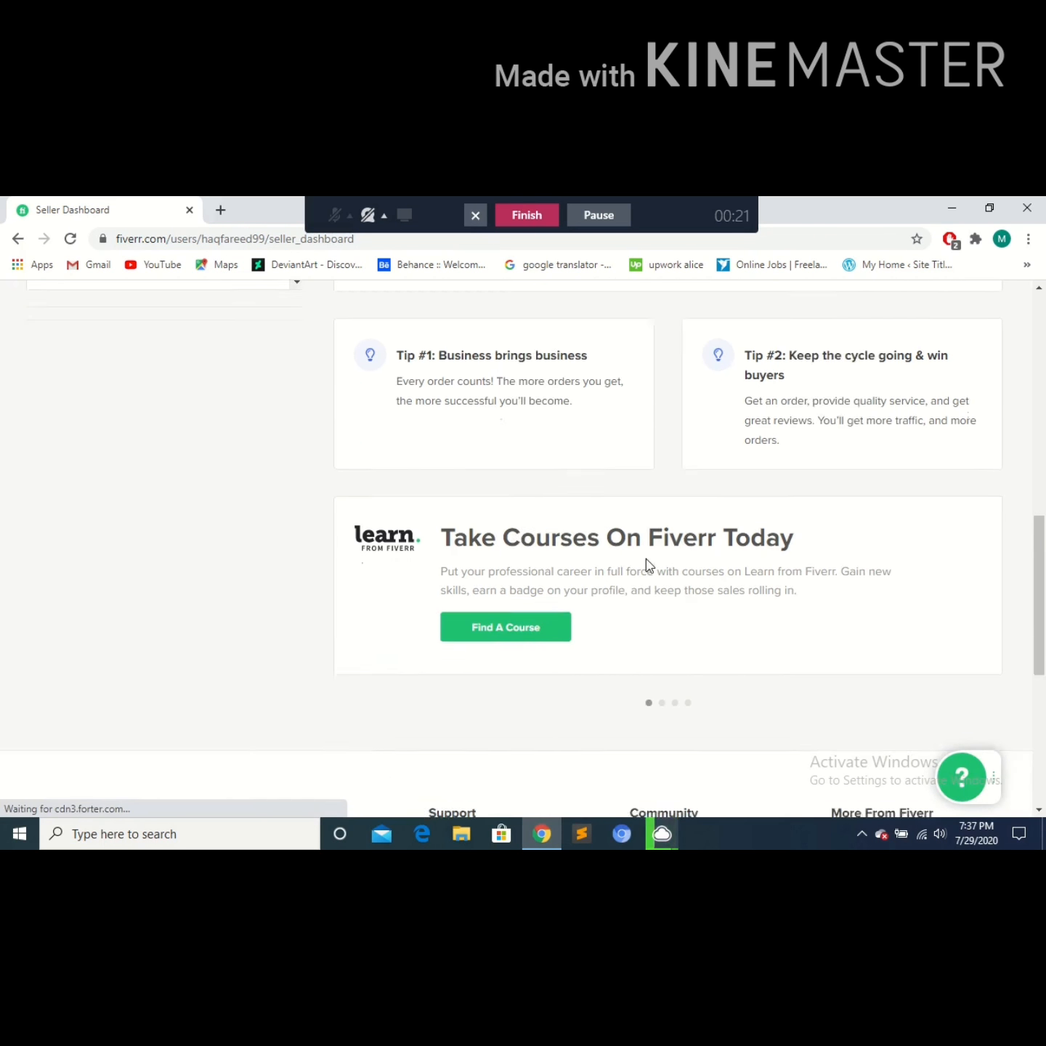
{"action": "scroll", "coordinate": [462, 557], "scroll_direction": "up", "scroll_amount": 4}
{"action": "scroll", "coordinate": [587, 544], "scroll_direction": "up", "scroll_amount": 5}
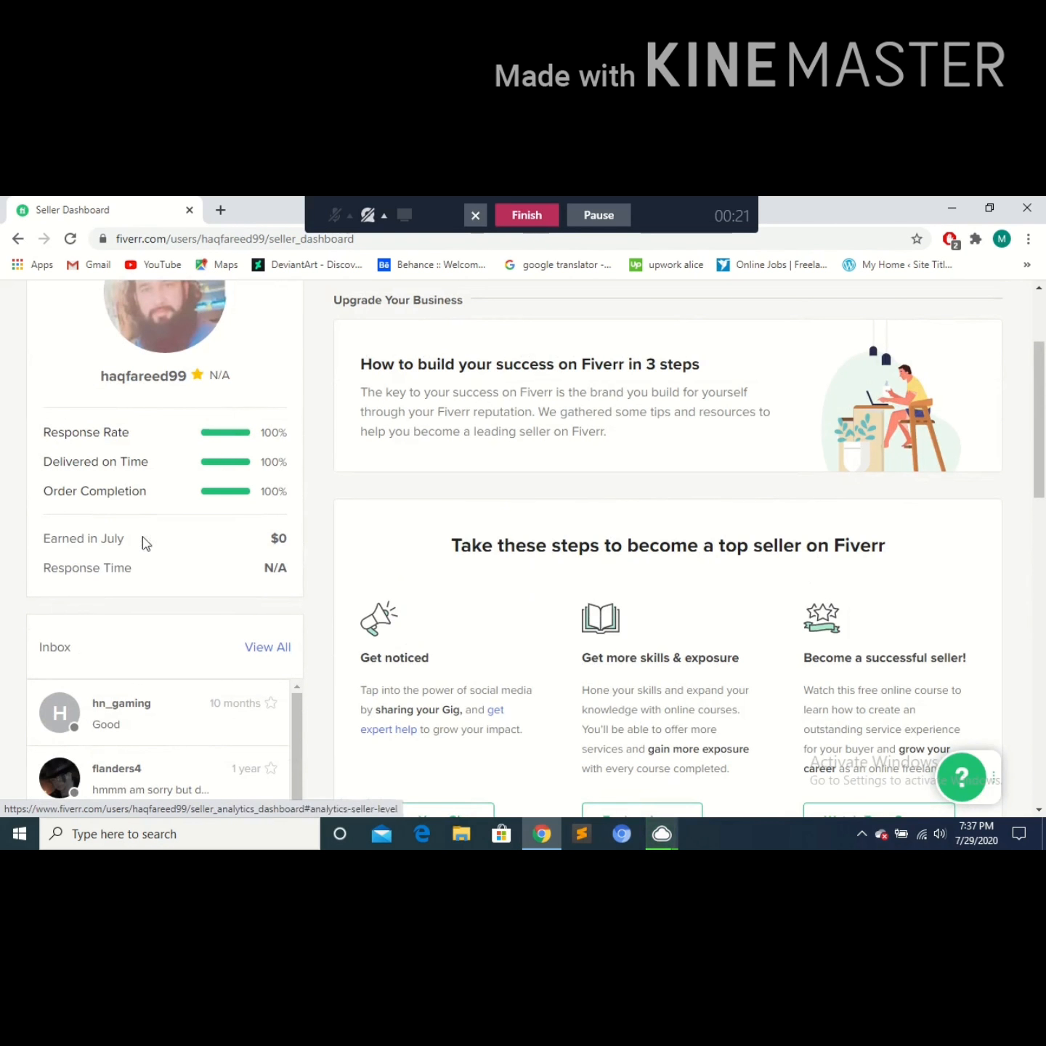
{"action": "scroll", "coordinate": [714, 483], "scroll_direction": "up", "scroll_amount": 3}
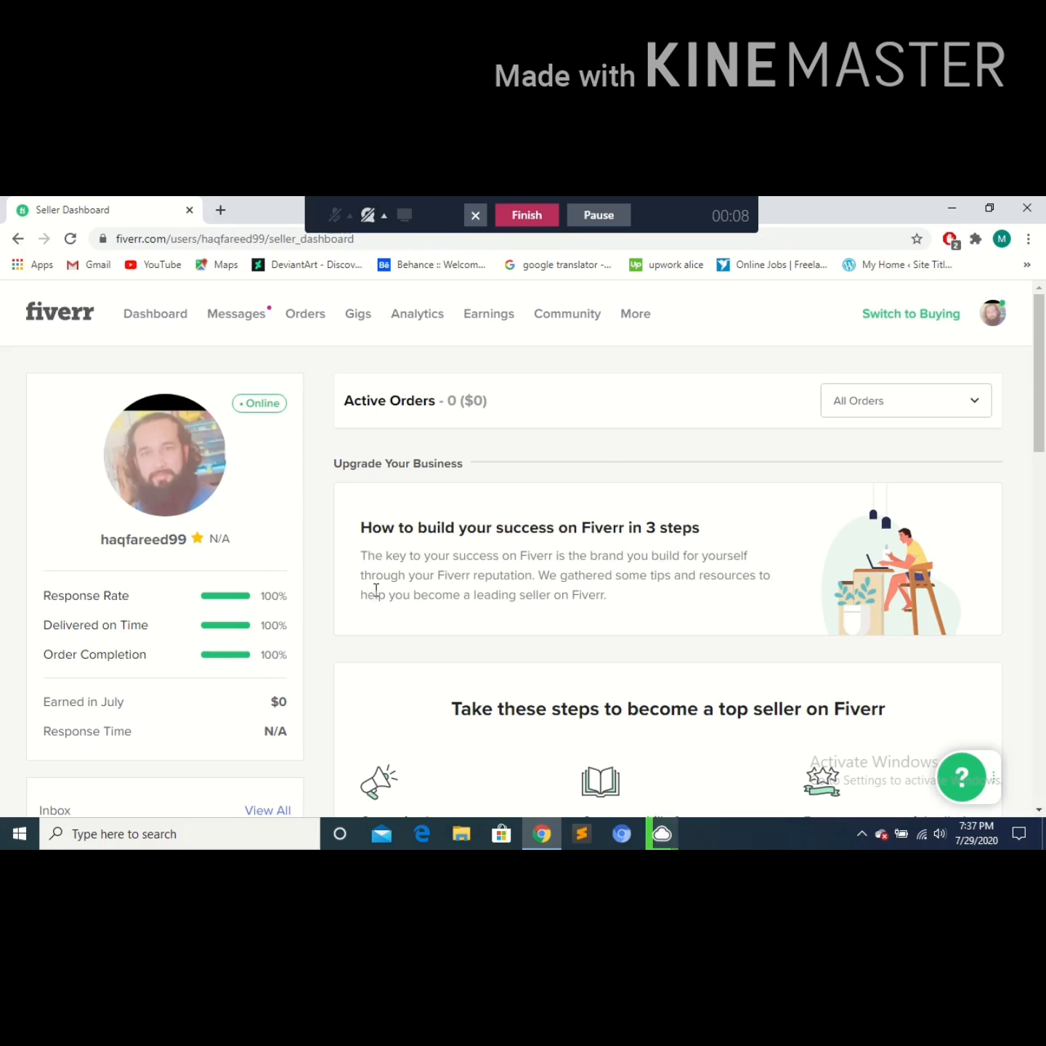
{"action": "scroll", "coordinate": [404, 601], "scroll_direction": "down", "scroll_amount": 2}
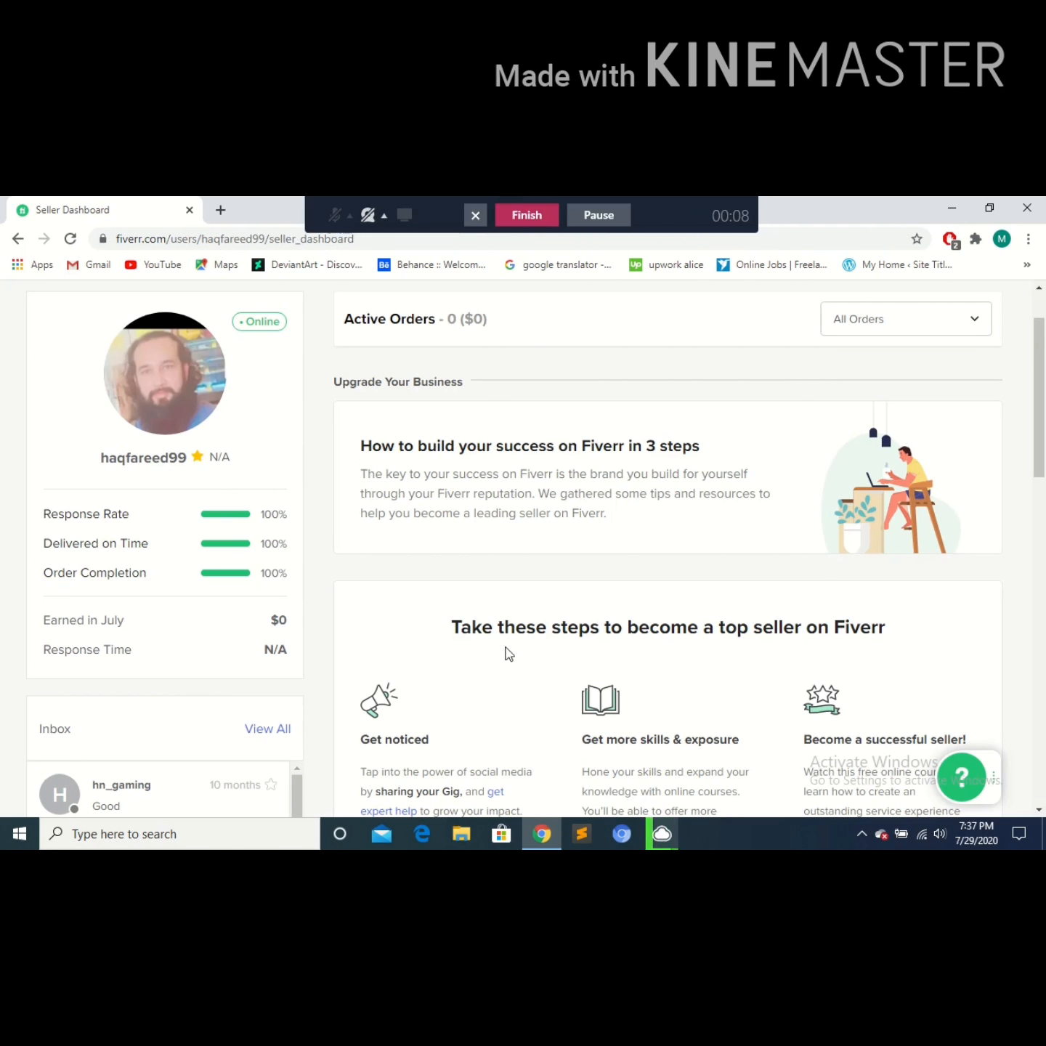
{"action": "scroll", "coordinate": [501, 659], "scroll_direction": "down", "scroll_amount": 3}
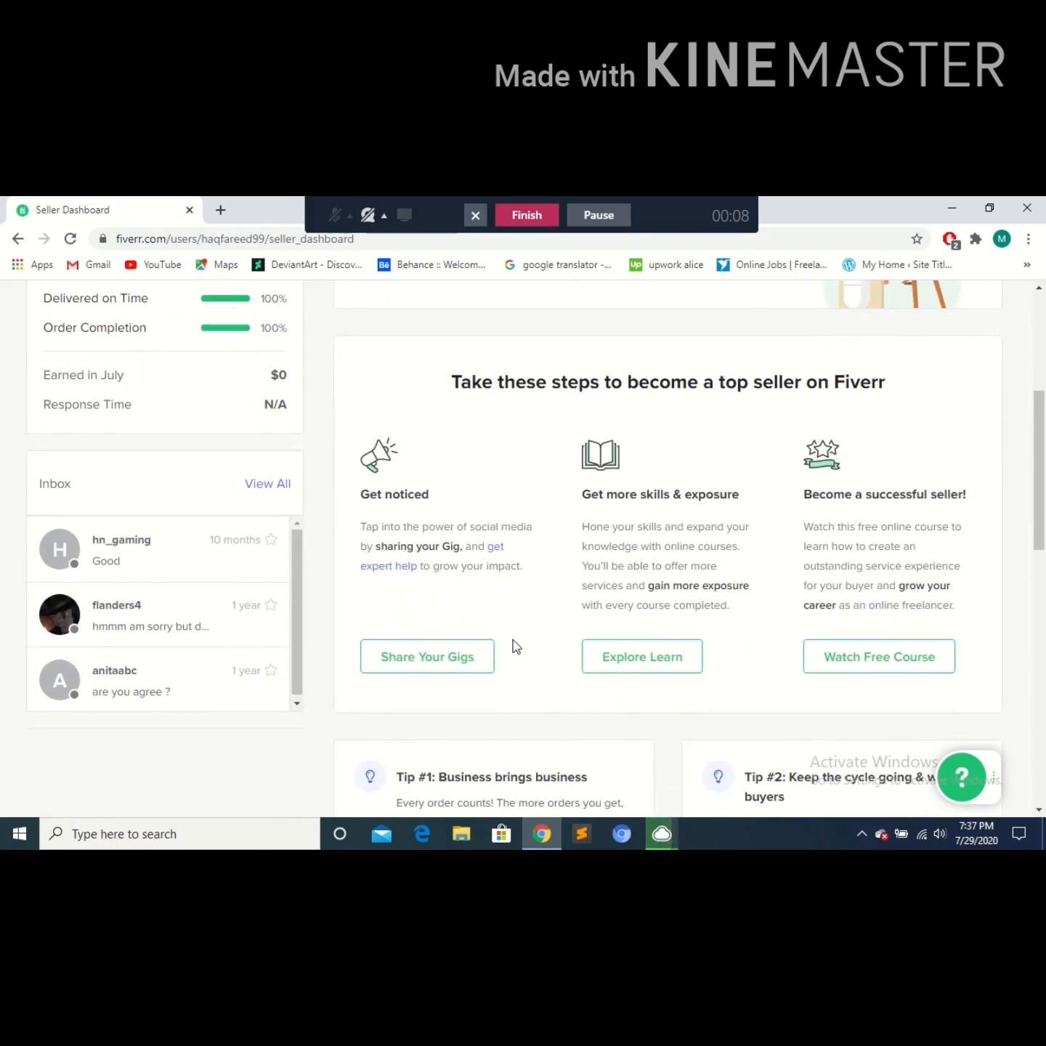
{"action": "scroll", "coordinate": [516, 647], "scroll_direction": "down", "scroll_amount": 6}
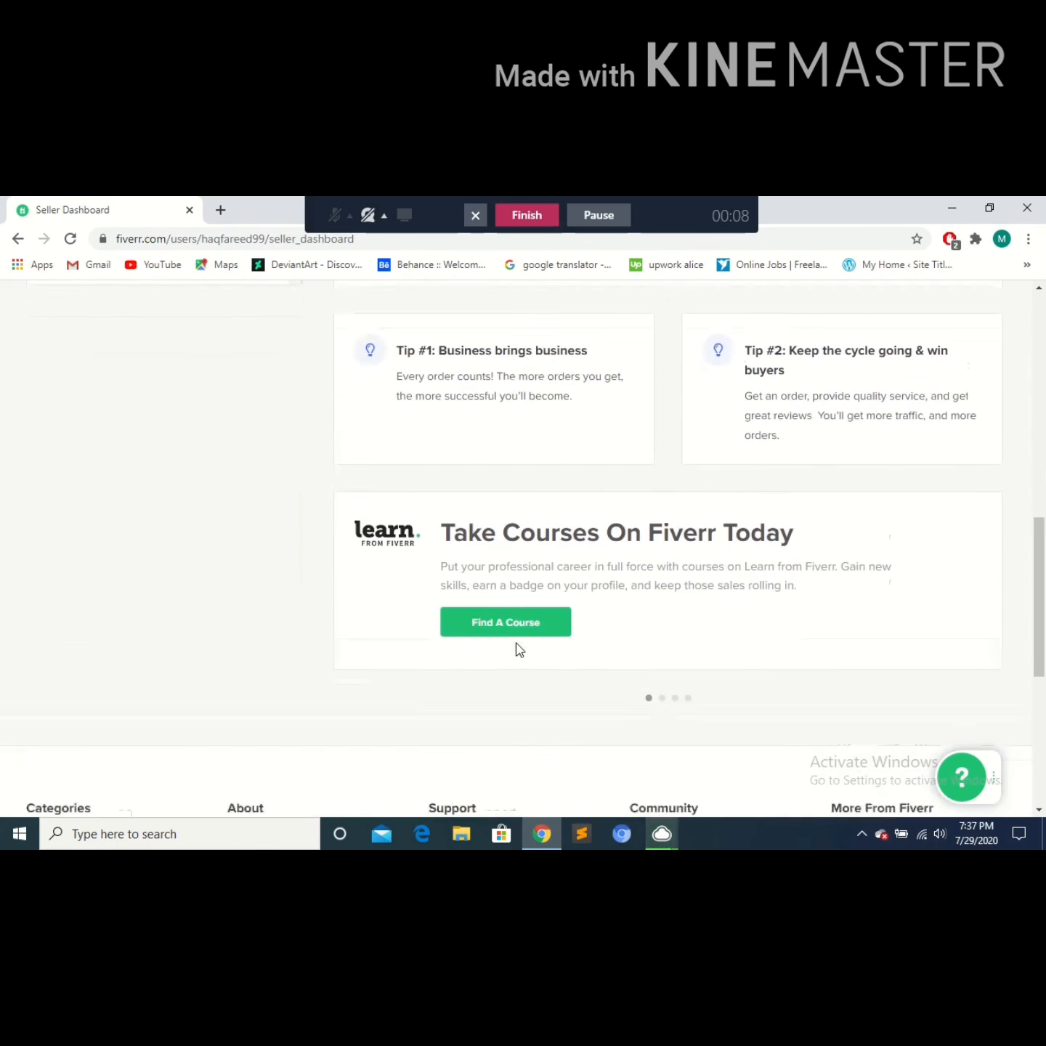